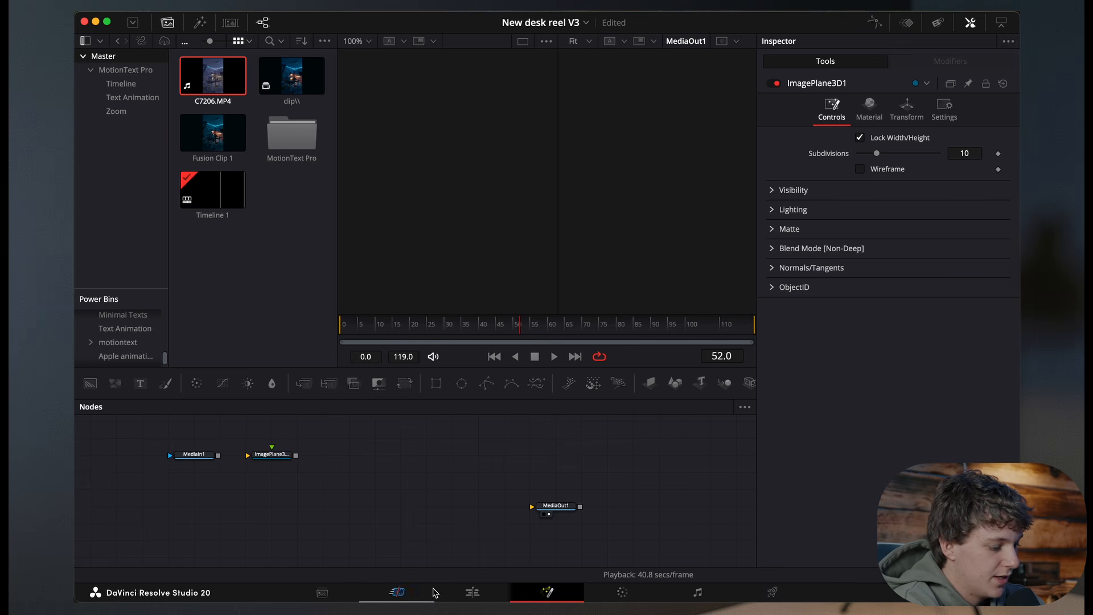
Step: Open the Text+ title clip in Fusion, select its Template text node and move it aside
left_click(473, 592)
key("space")
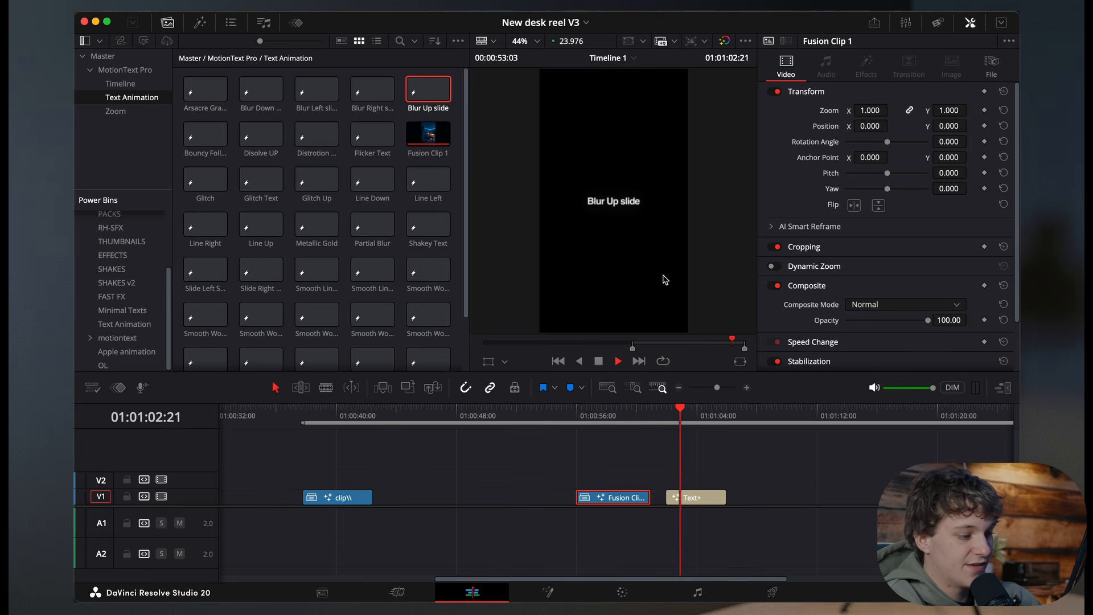
left_click(665, 414)
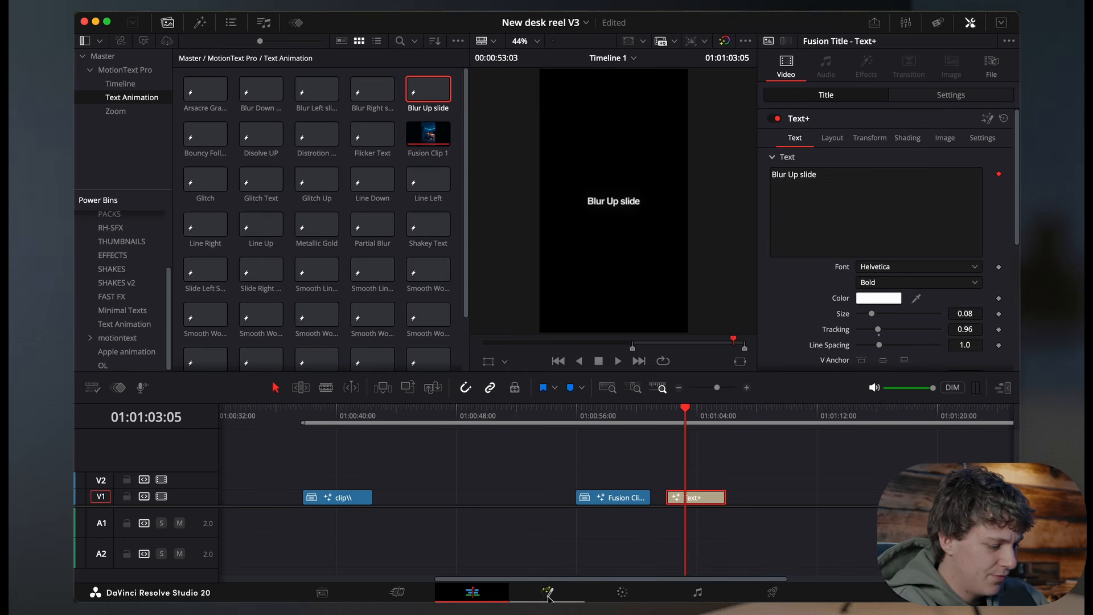
left_click(562, 596)
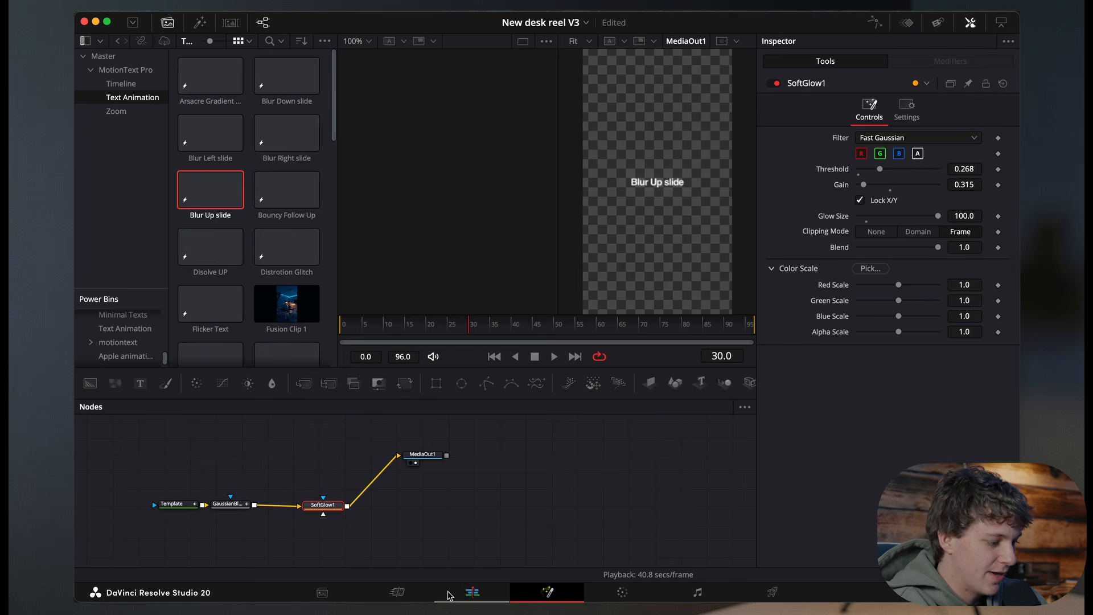
left_click(188, 505)
left_click_drag(177, 504, 138, 505)
mouse_move(344, 328)
left_mouse_down()
mouse_move(408, 328)
mouse_move(347, 327)
left_mouse_up()
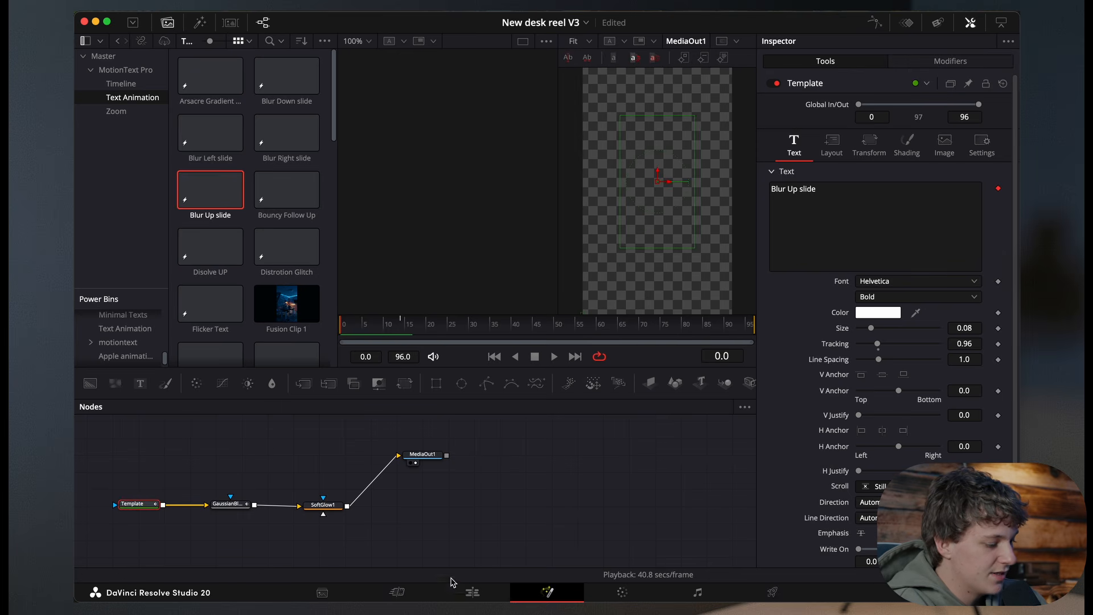
Step: Select Fusion Clip 1 on the timeline and open it in Fusion
left_click(473, 594)
left_click(602, 415)
left_click(591, 507)
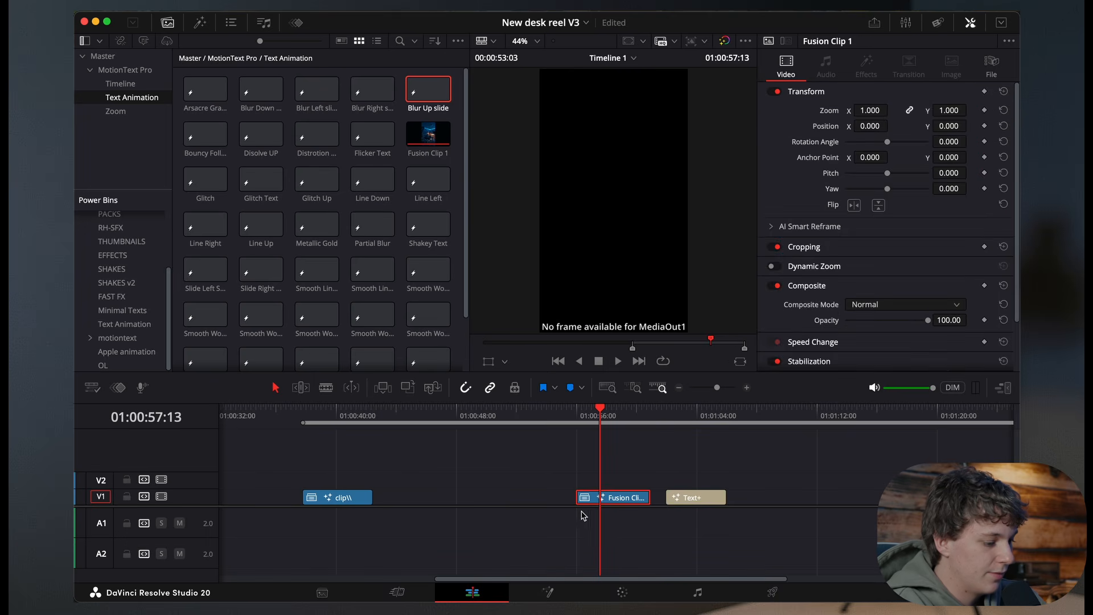
left_click(549, 593)
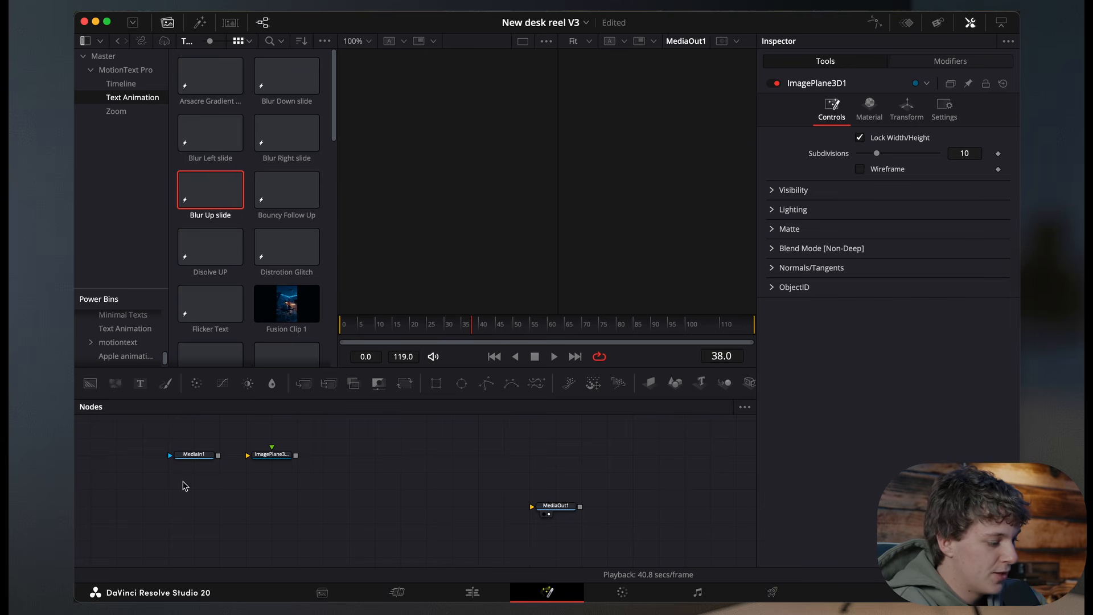
Step: Paste the Template text node three times, stacking the copies below MediaIn1
key("super+v")
left_click_drag(191, 489, 194, 475)
left_click(198, 504)
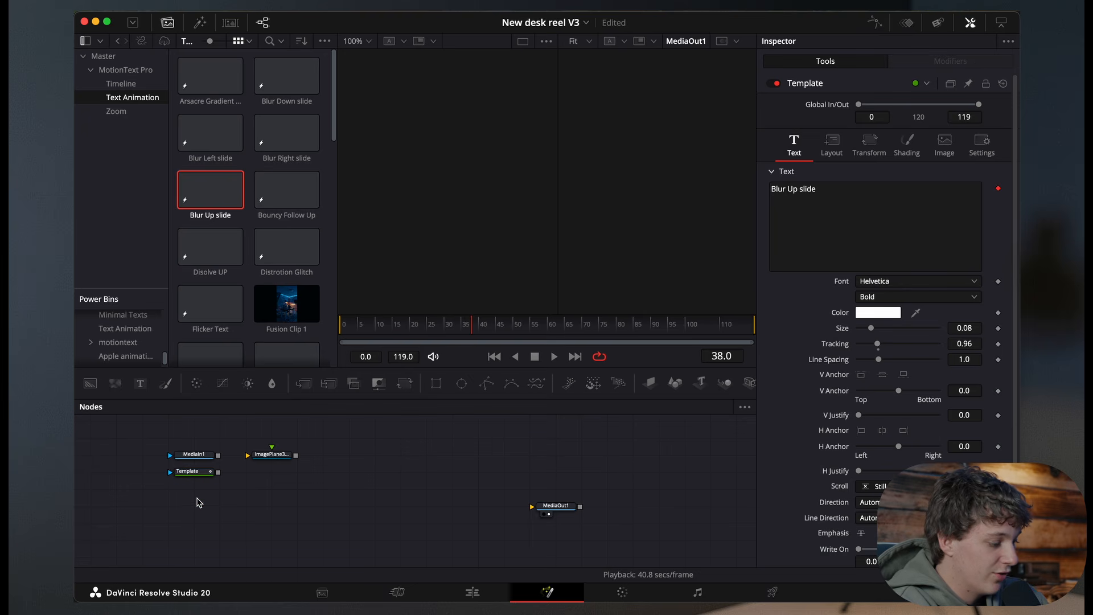
key("super+v")
left_click_drag(199, 505, 199, 491)
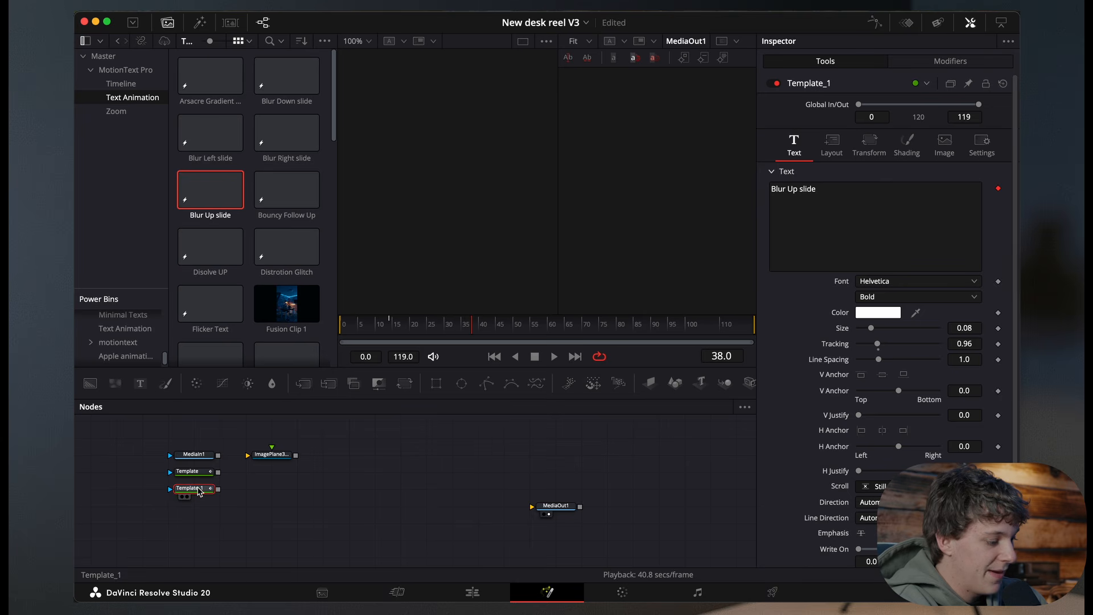
left_click(199, 515)
key("super+v")
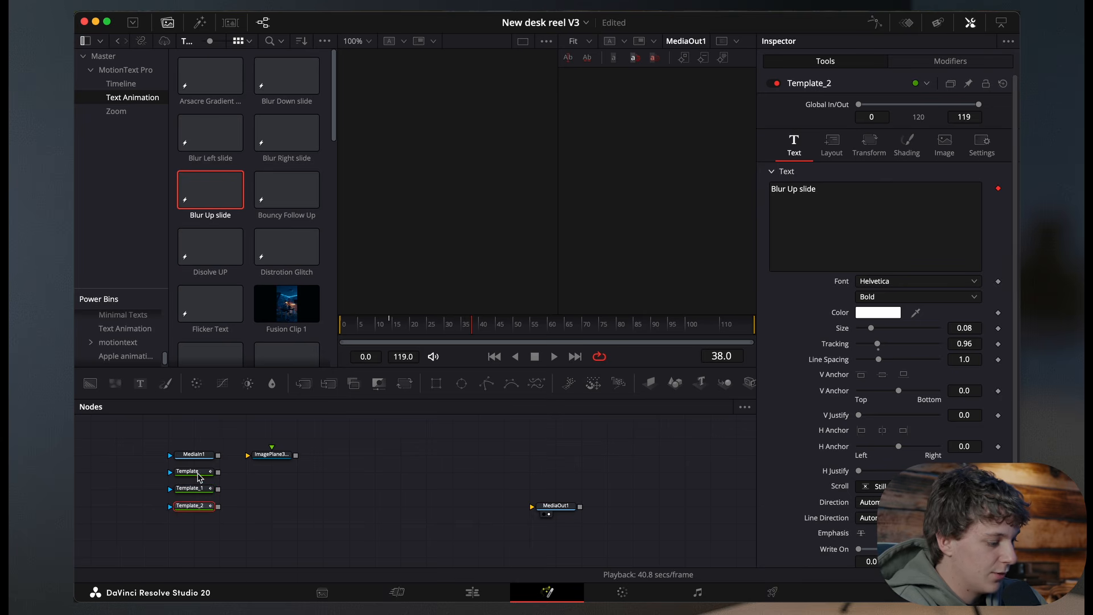
Step: Add three more Image Plane 3D nodes and connect each Template node to its own image plane
left_click(262, 501)
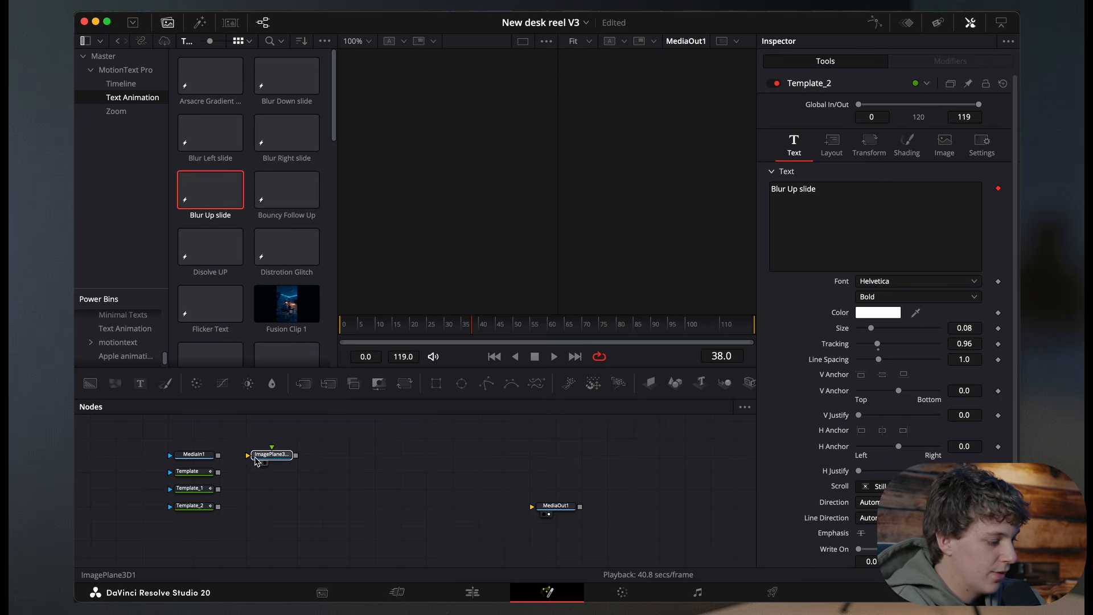
left_click(257, 459)
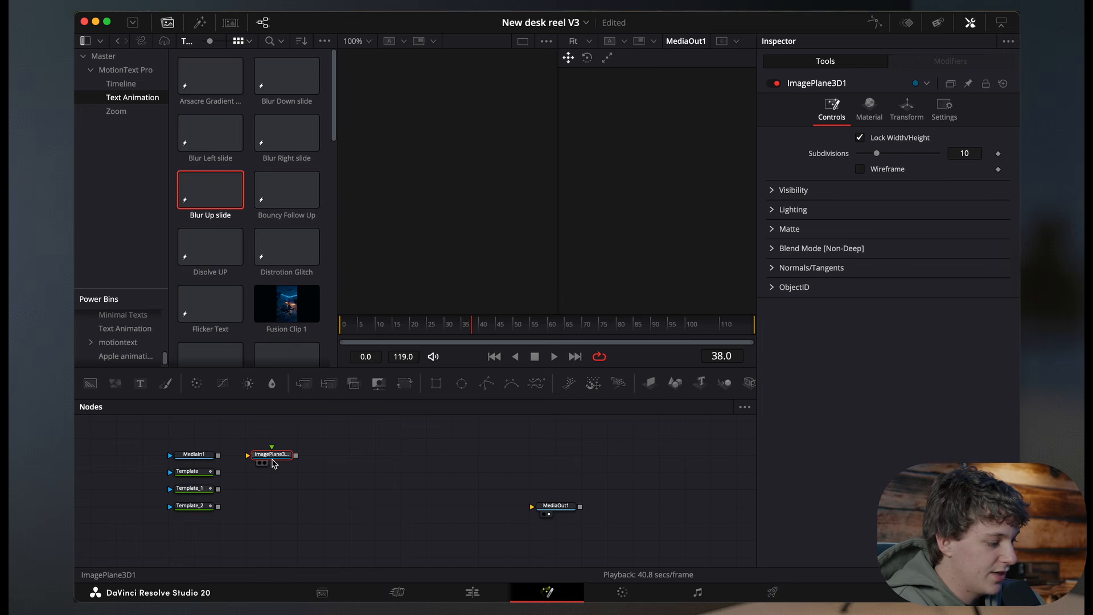
left_click(258, 481)
key("shift+space")
type("ima")
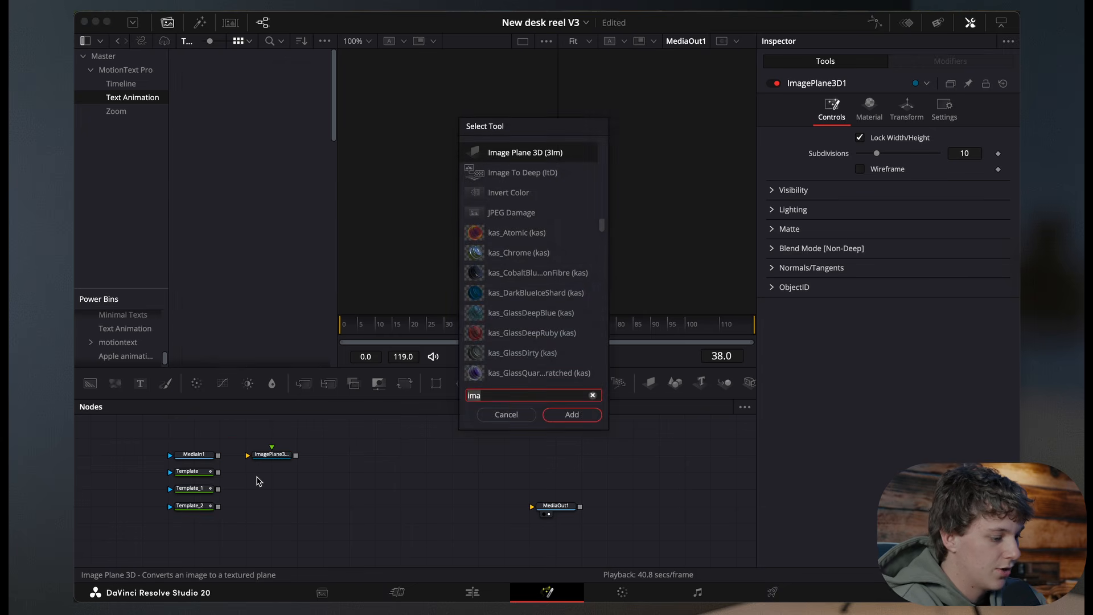
key("BackSpace")
key("Return")
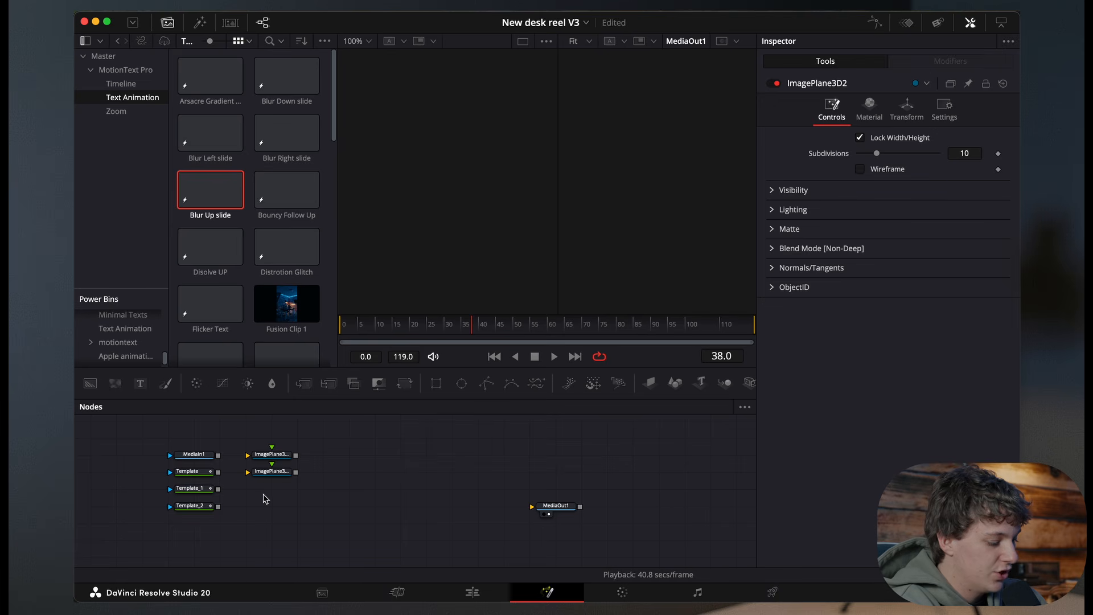
key("shift+space")
key("Return")
key("shift+space")
key("Return")
left_click_drag(219, 506, 272, 454)
Step: Add a Camera 3D node and place it above the node stack
key("shift+space")
type("came")
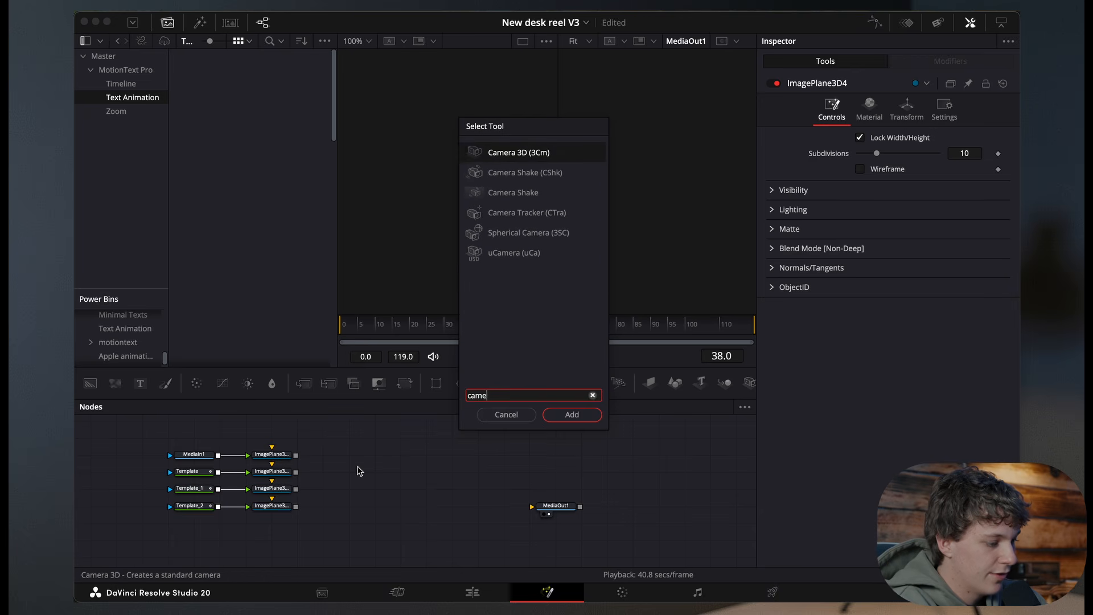
key("Return")
left_click_drag(356, 469, 231, 431)
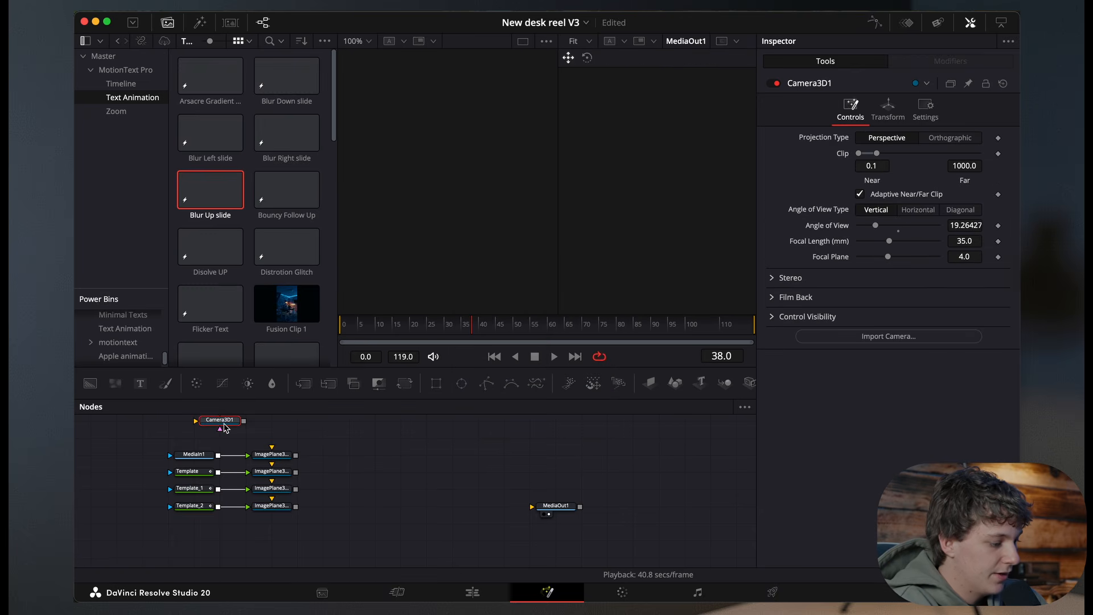
Step: Add a Merge 3D node and position it right of the image planes
key("shift+space")
type("merg")
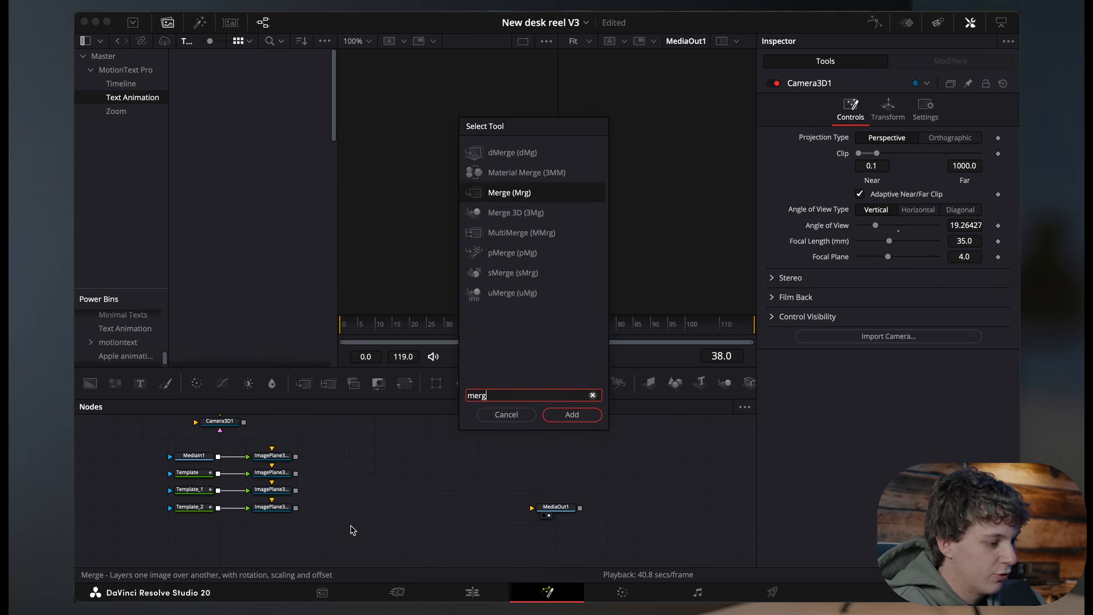
key("Down")
key("Return")
left_click_drag(351, 520, 351, 505)
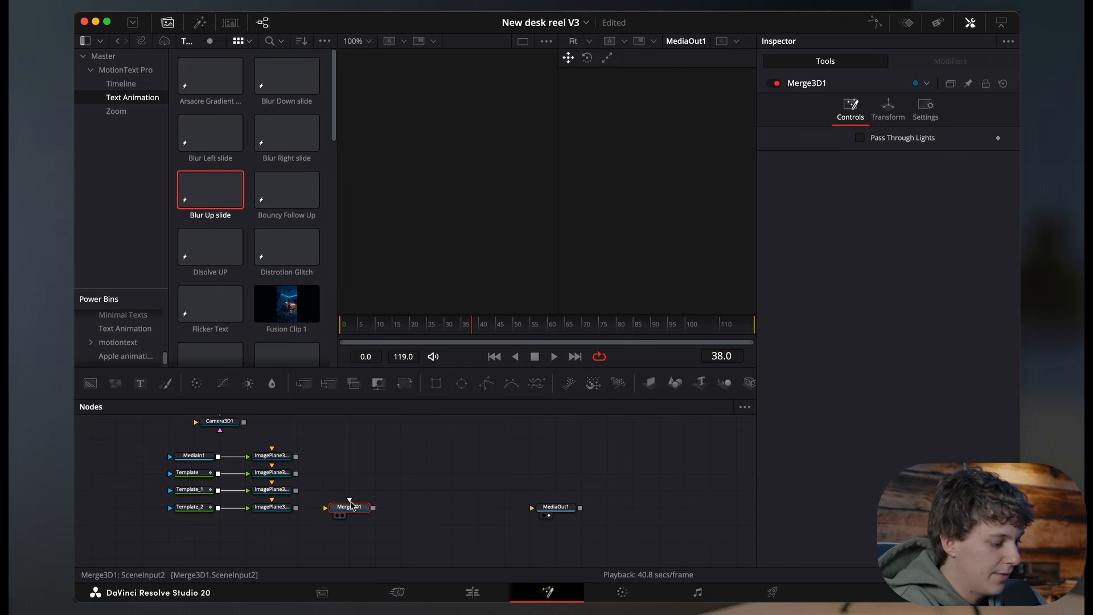
Step: Add a Renderer 3D node and wire Merge 3D through it into MediaOut1
key("shift+space")
type("rend")
key("Return")
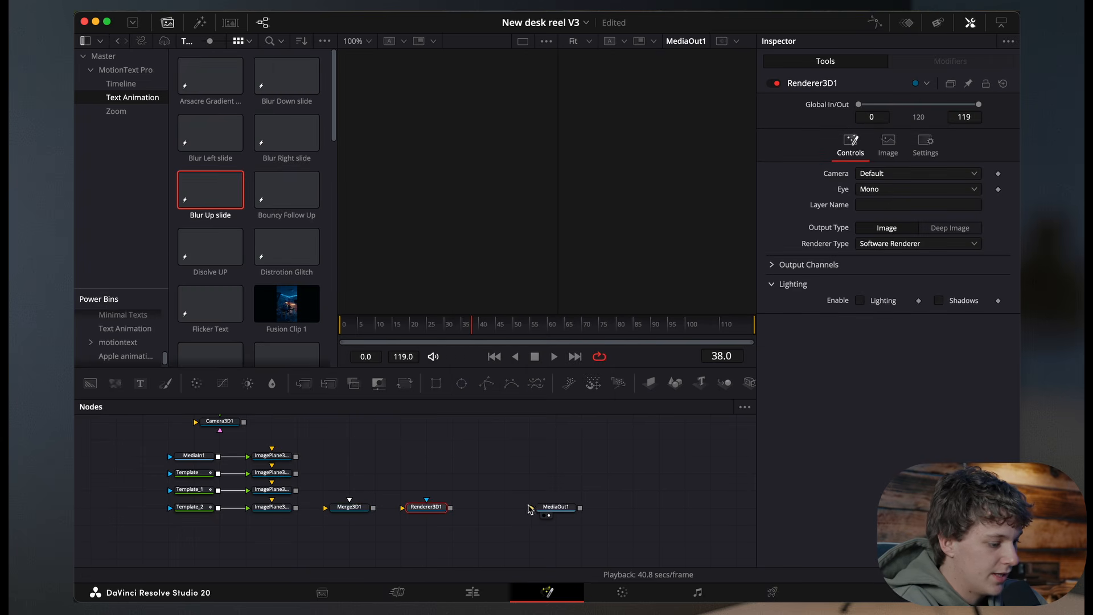
left_click_drag(529, 509, 477, 509)
left_click_drag(374, 510, 481, 507)
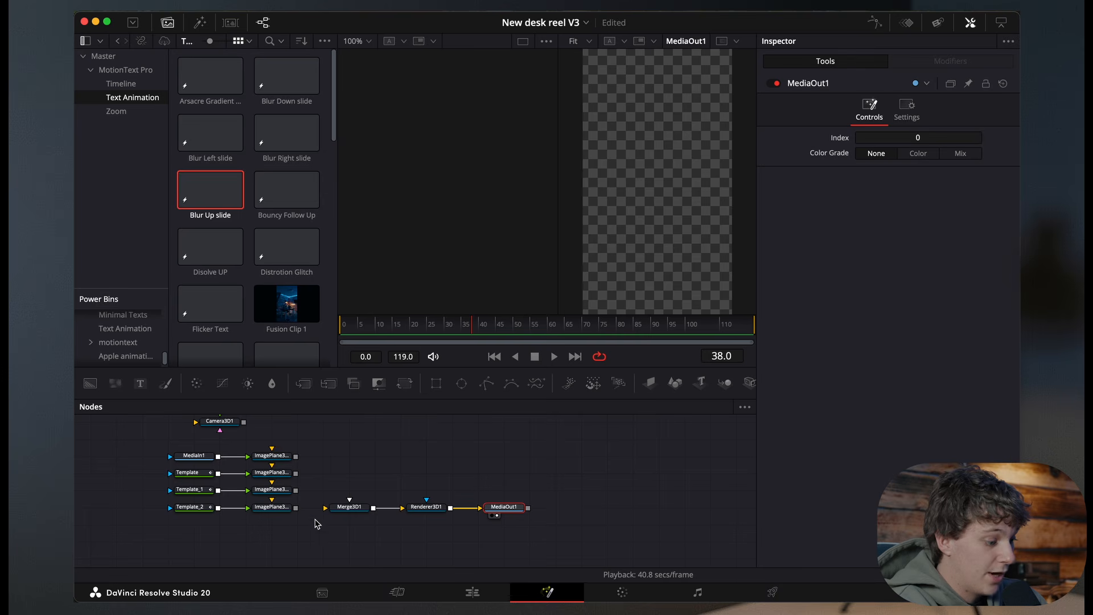
Step: Connect all four image planes into the Merge 3D node
left_click_drag(296, 508, 342, 508)
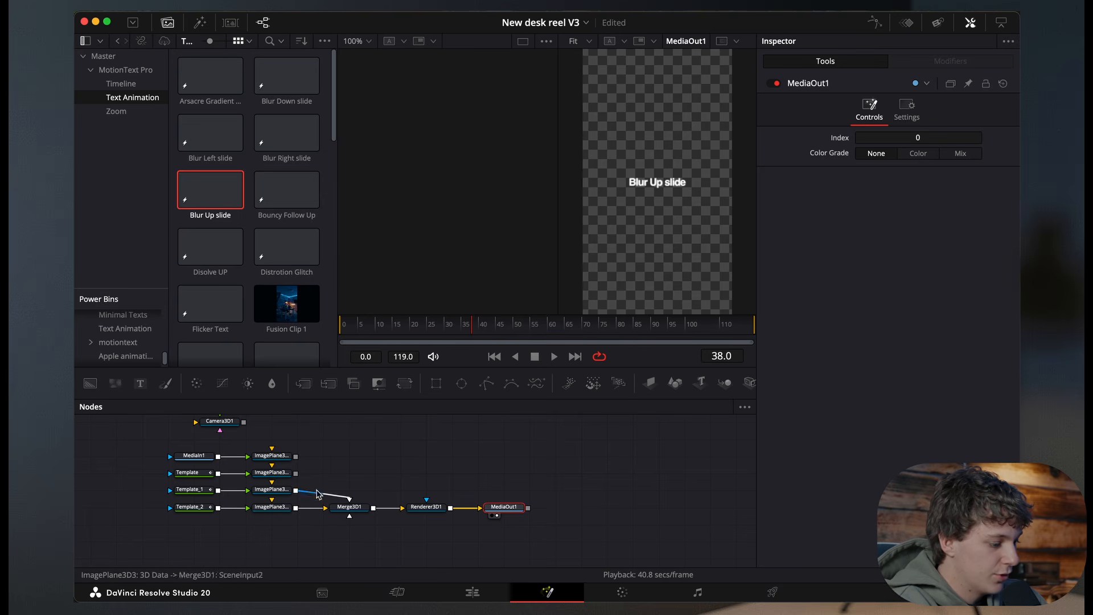
left_click_drag(296, 473, 342, 508)
left_click_drag(297, 457, 345, 510)
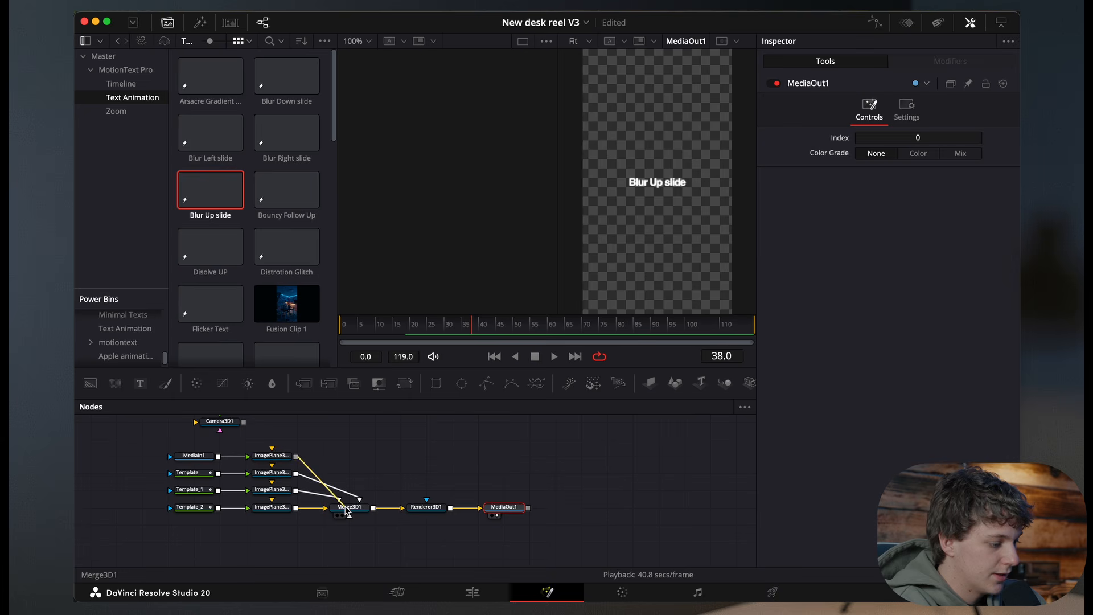
Step: Connect the Camera 3D output to the image planes and show the Merge 3D node in the left viewer
scroll(293, 460, "up", 1)
left_click_drag(245, 444, 274, 522)
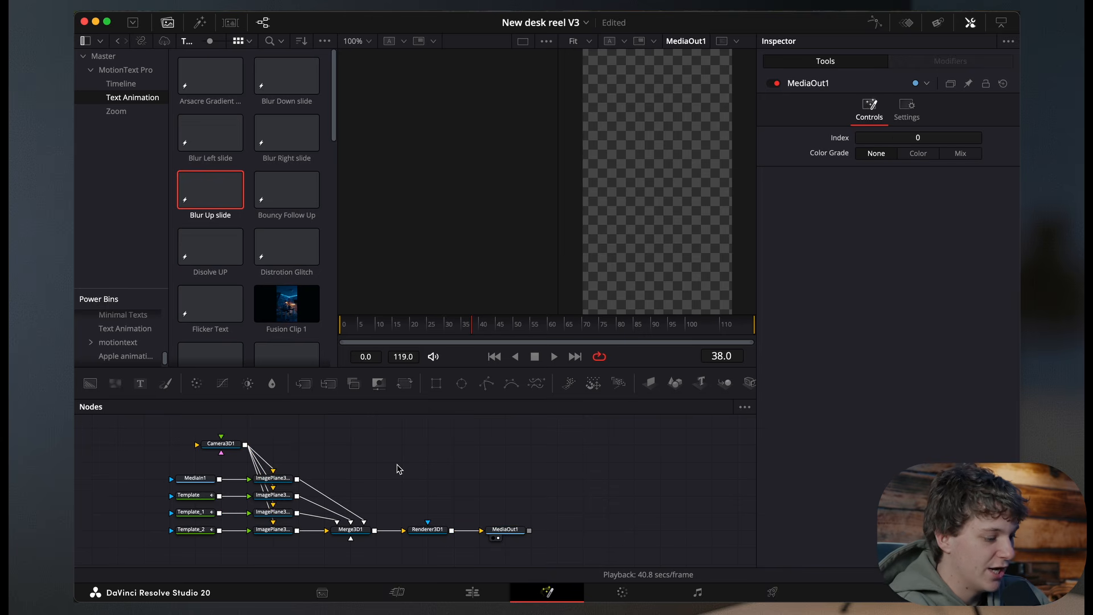
left_click(351, 532)
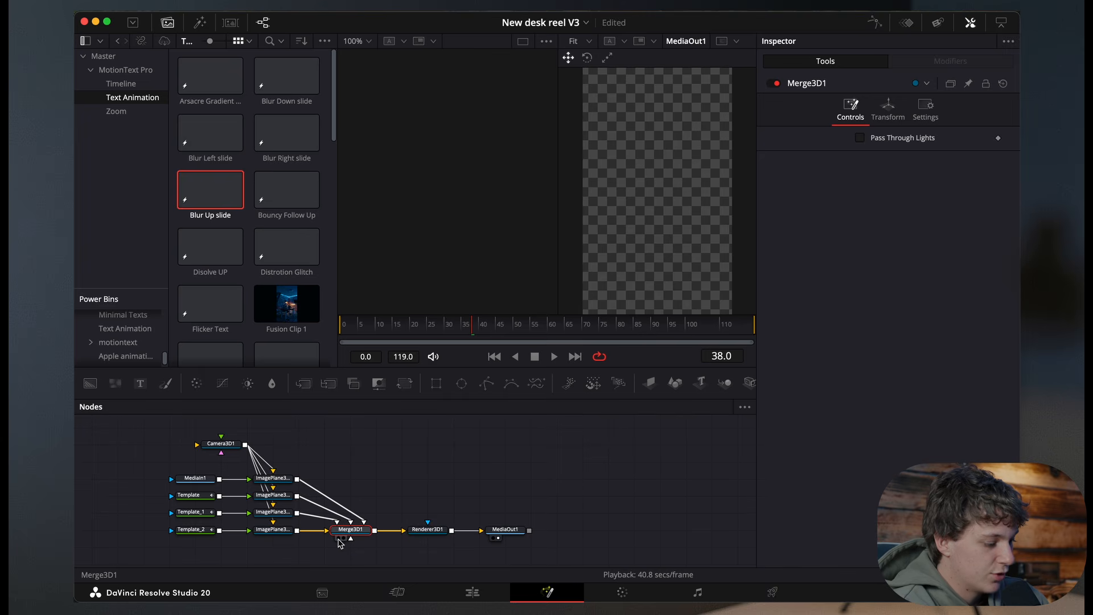
left_click(340, 539)
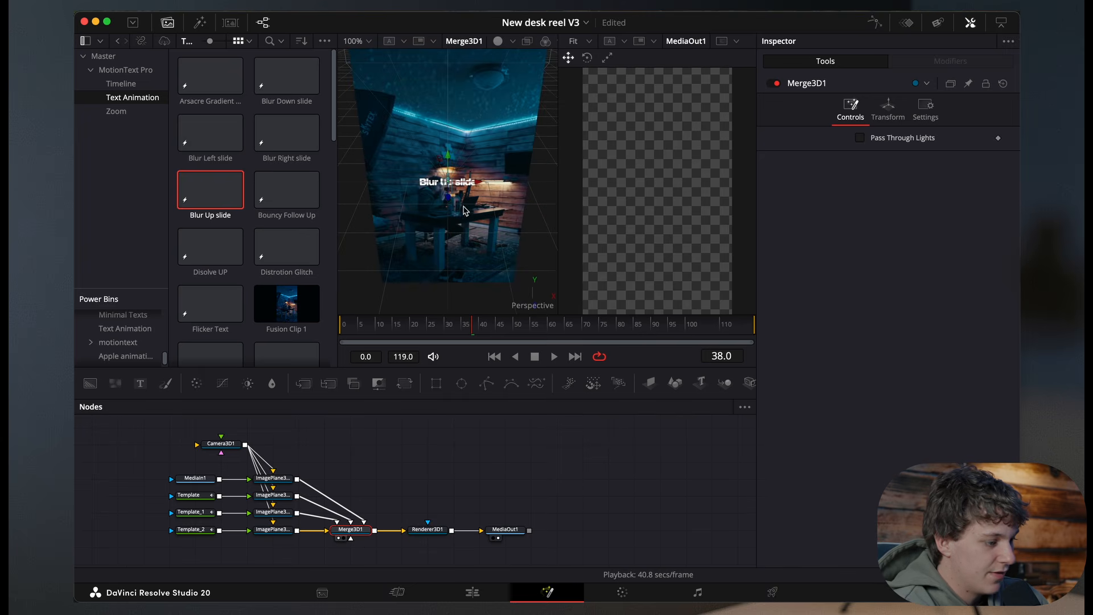
Step: Set the left viewer zoom to 50% and orbit around the 3D scene
scroll(479, 220, "right", 10)
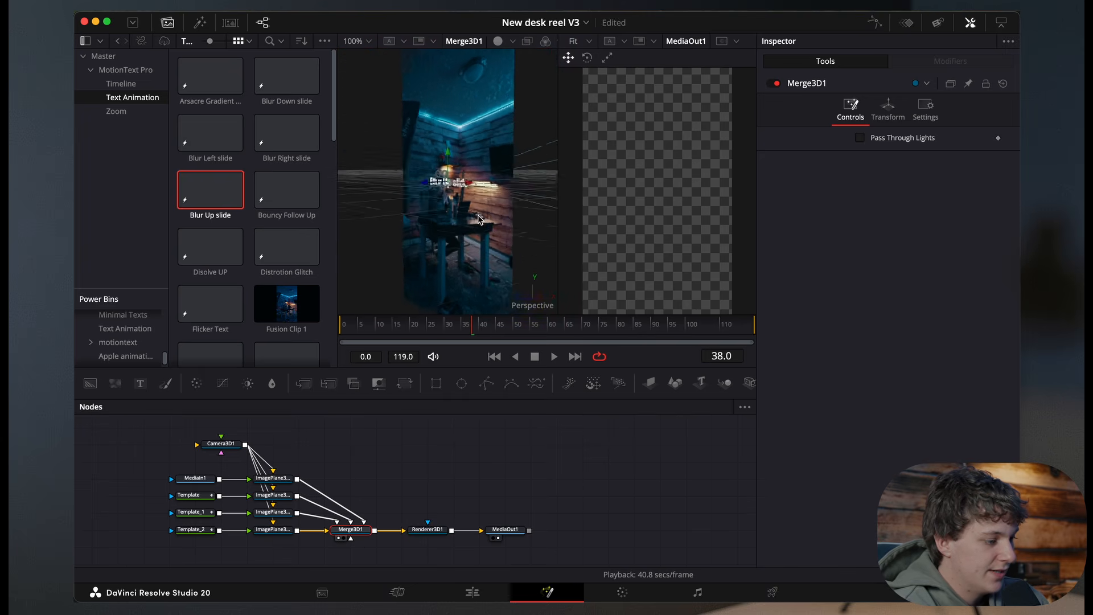
scroll(478, 219, "right", 8)
left_click(369, 42)
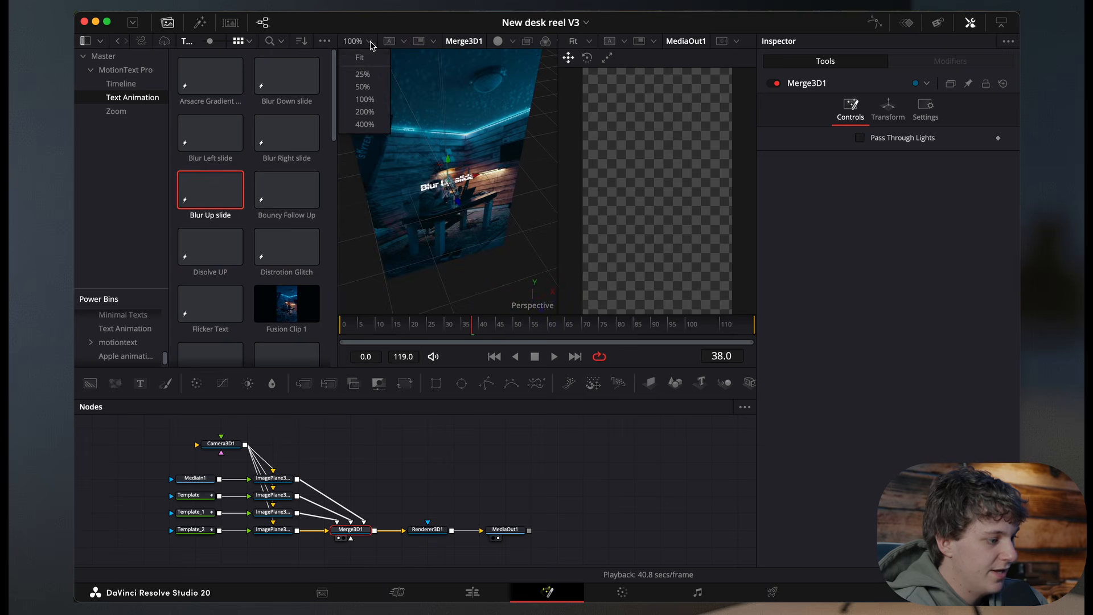
left_click(363, 87)
scroll(448, 198, "right", 8)
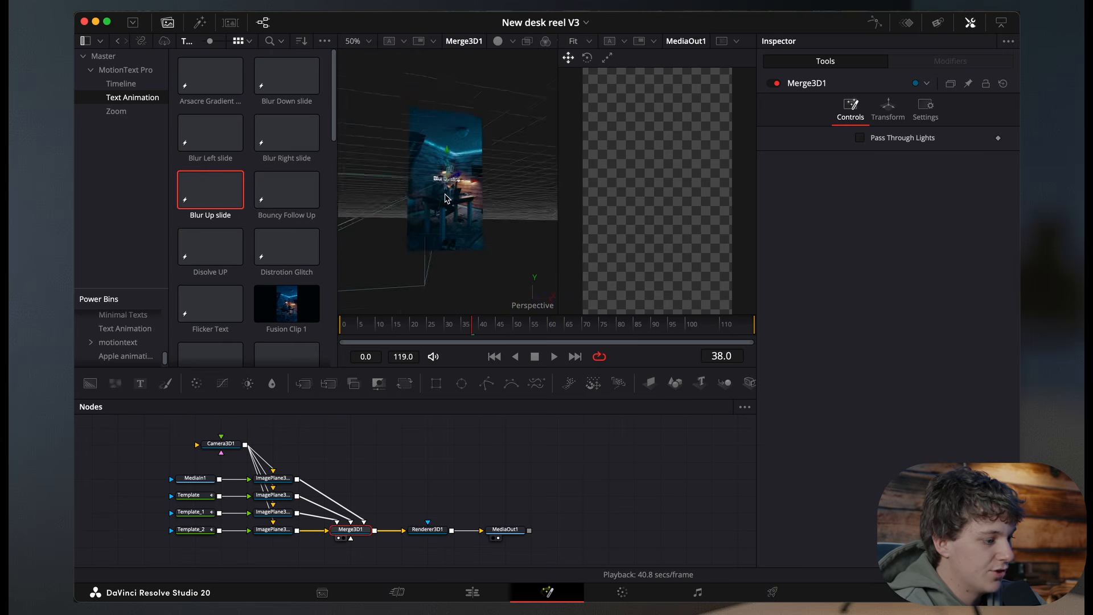
scroll(447, 198, "right", 5)
Step: Select the camera and move it back from the image planes in the 3D viewer
left_click(227, 447)
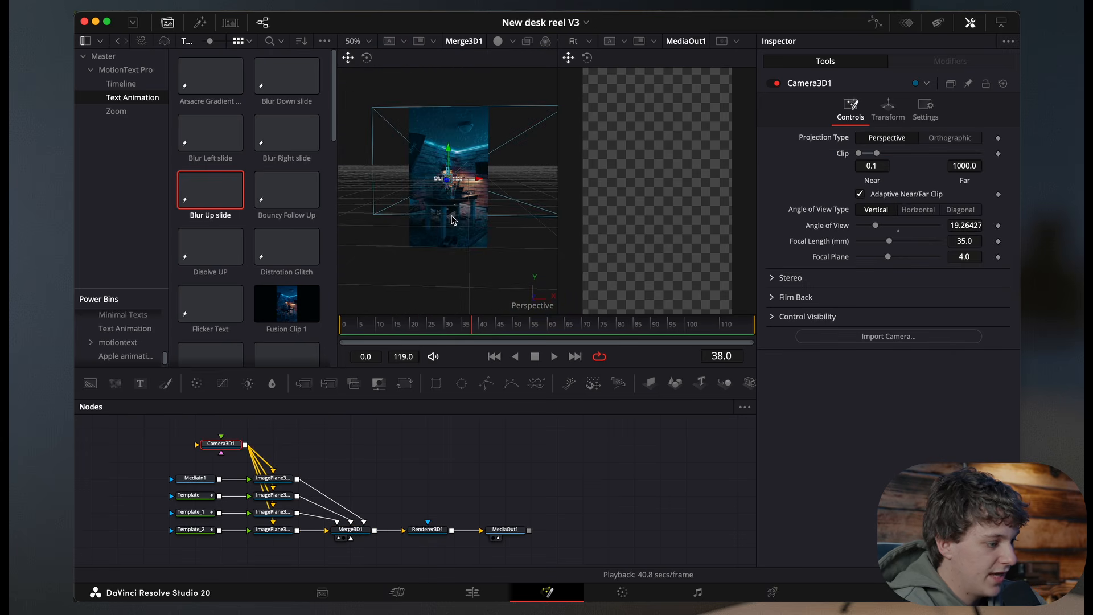
scroll(447, 184, "right", 10)
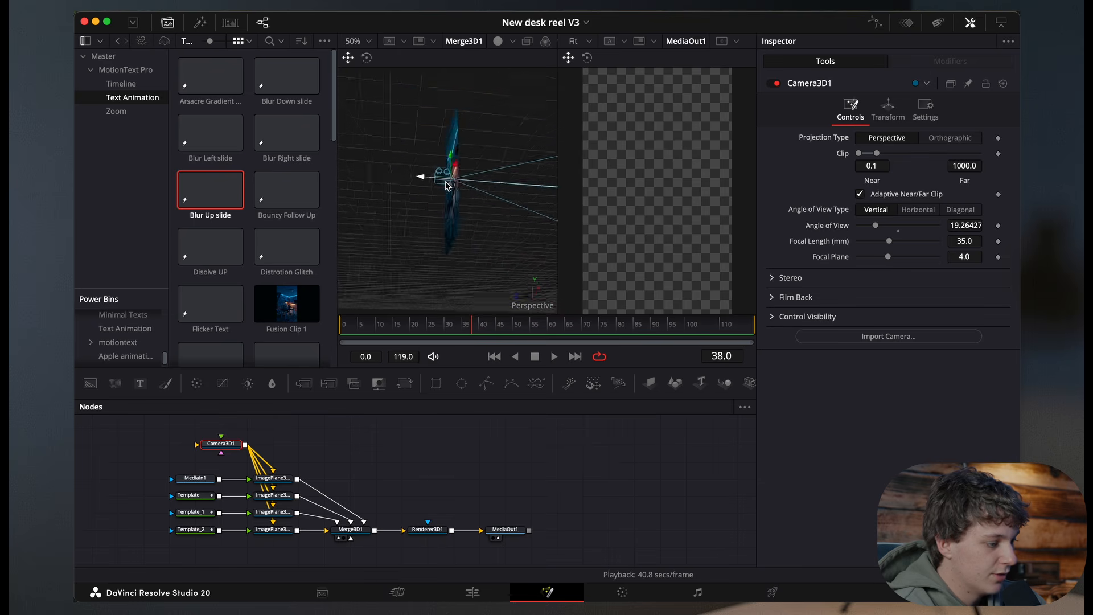
scroll(447, 185, "up", 3)
left_click_drag(415, 181, 99, 252)
scroll(403, 253, "left", 10)
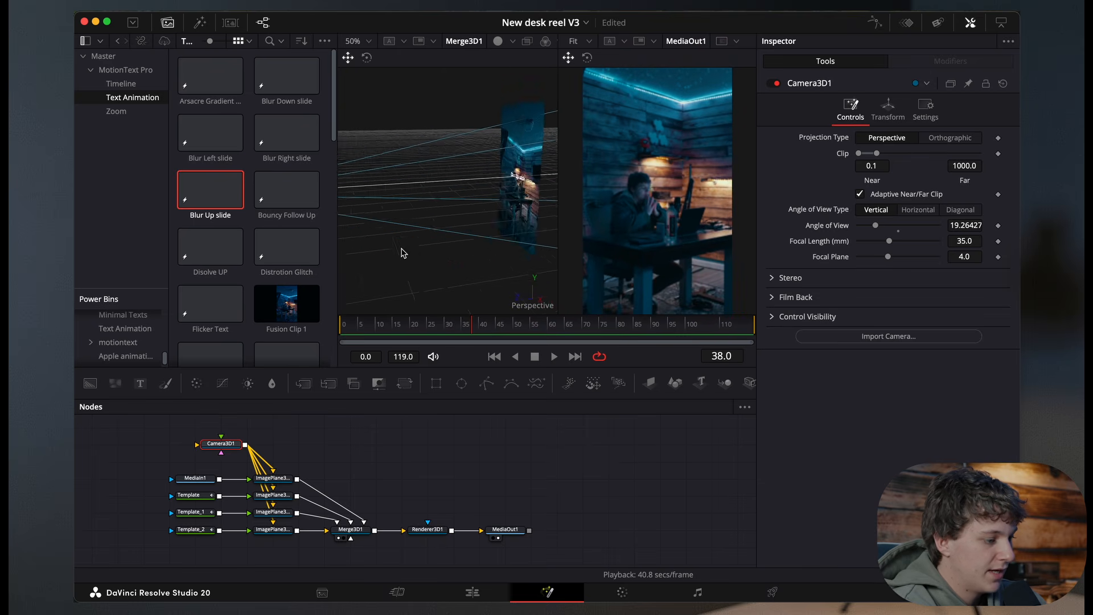
Step: Adjust the camera's Z translation to about 5.24
left_click(888, 109)
left_click_drag(962, 187, 1092, 188)
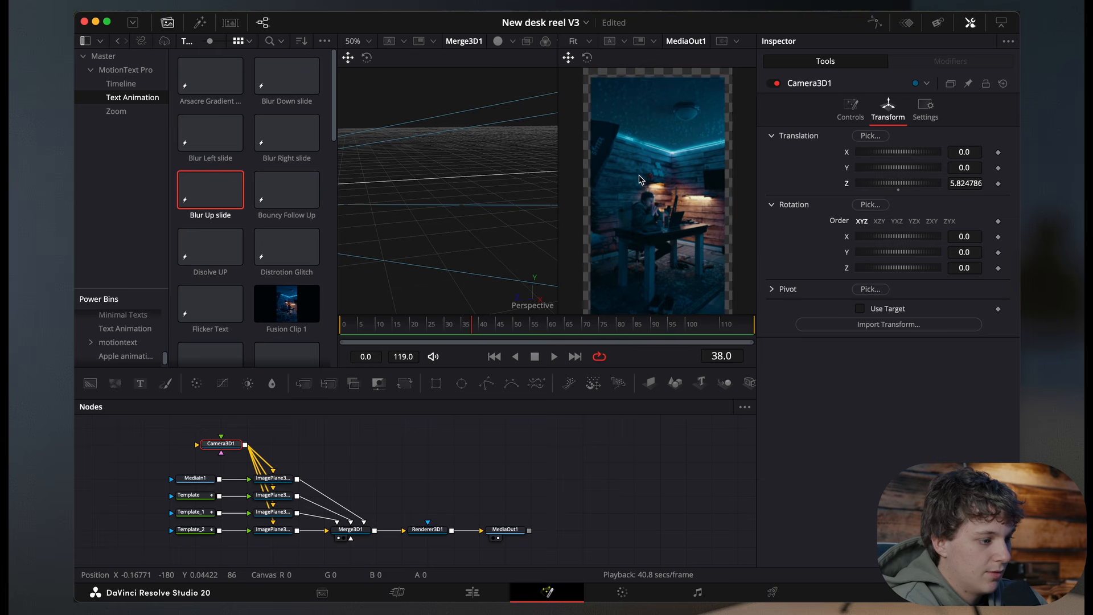
left_click_drag(965, 184, 933, 184)
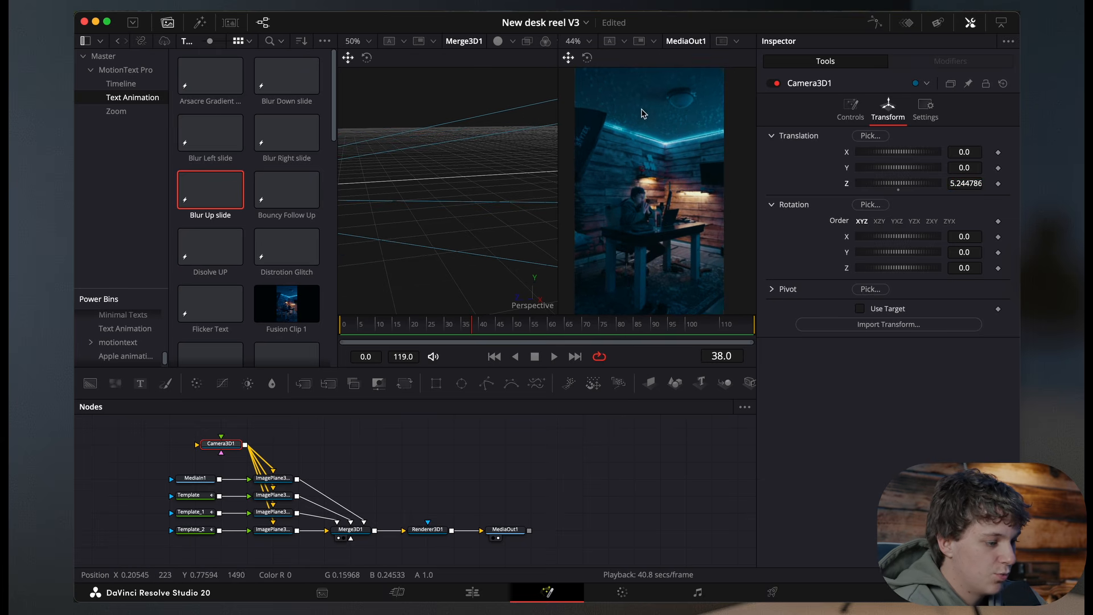
Step: Move the Template text's image plane forward toward the camera in the 3D viewer
left_click(190, 494)
scroll(468, 270, "left", 5)
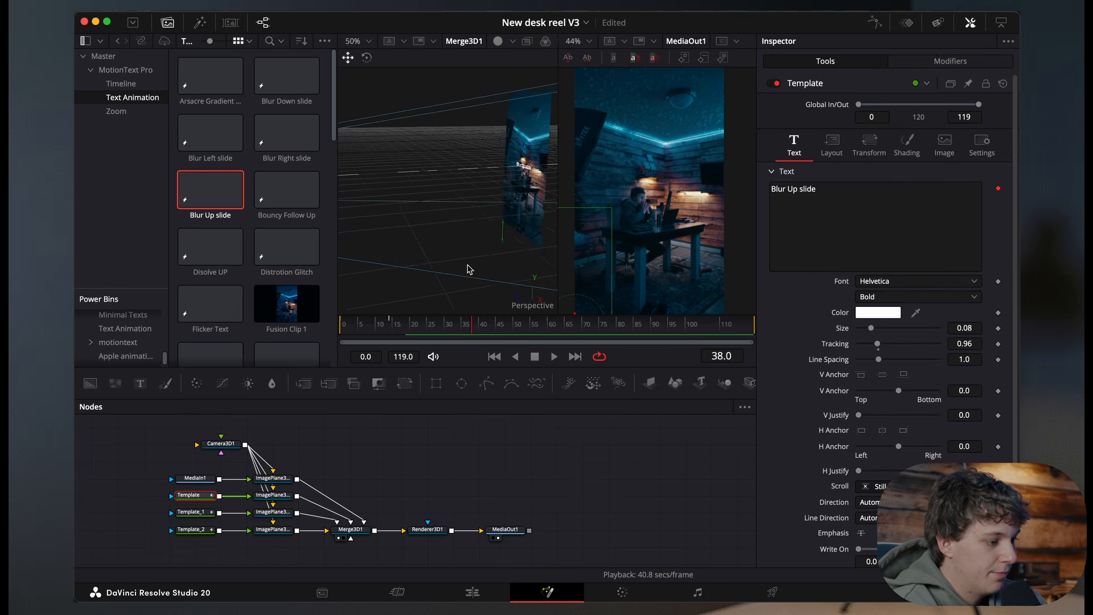
left_click(273, 495)
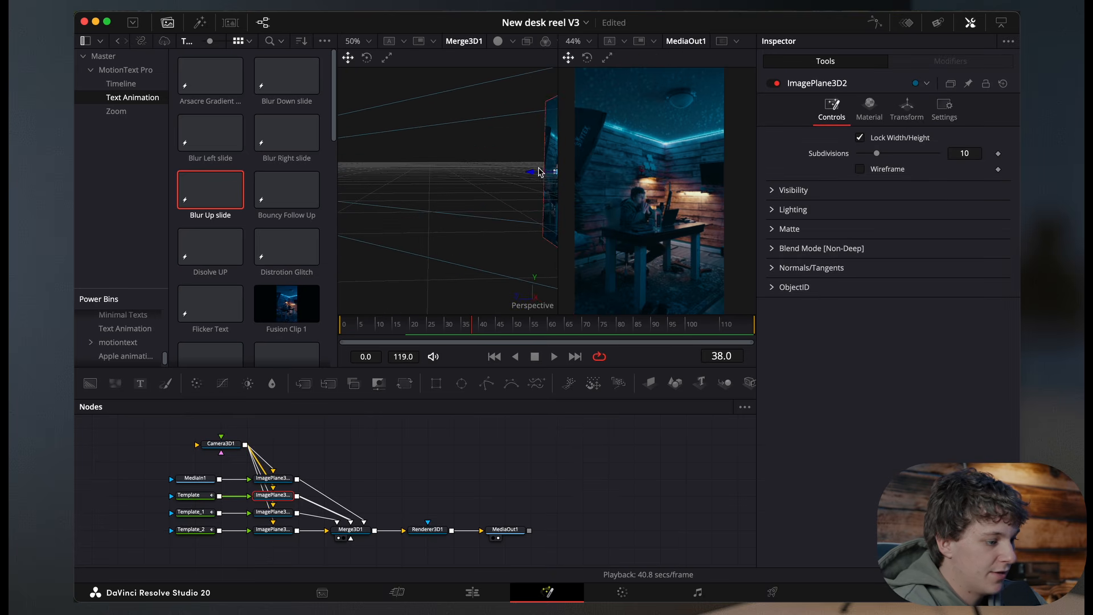
left_click_drag(532, 175, 347, 171)
scroll(431, 196, "left", 5)
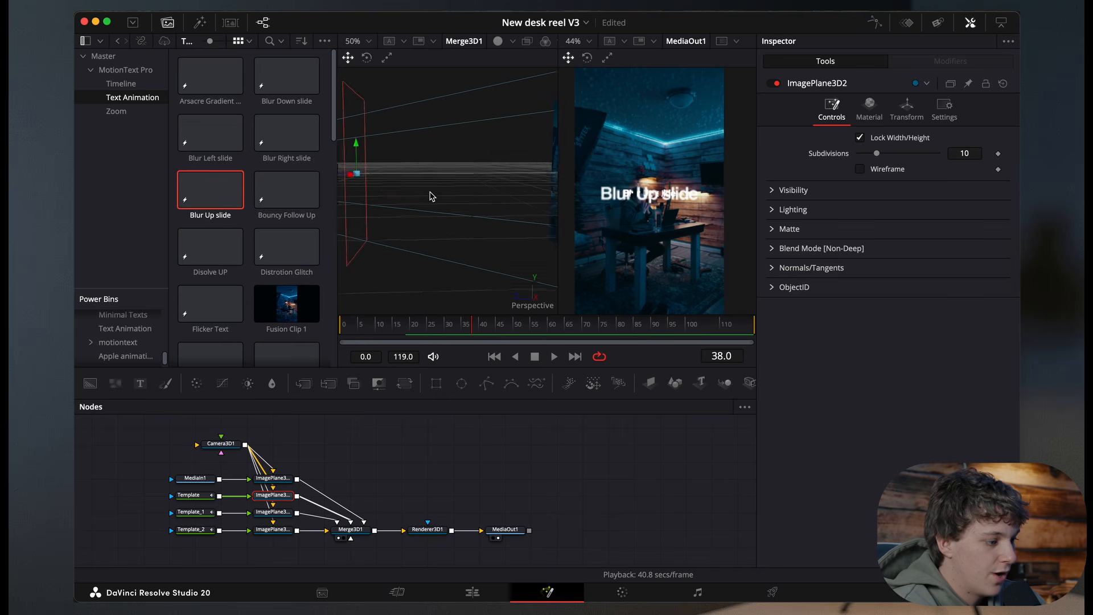
Step: Replace the Template node's text with "Sometimes"
scroll(431, 195, "left", 5)
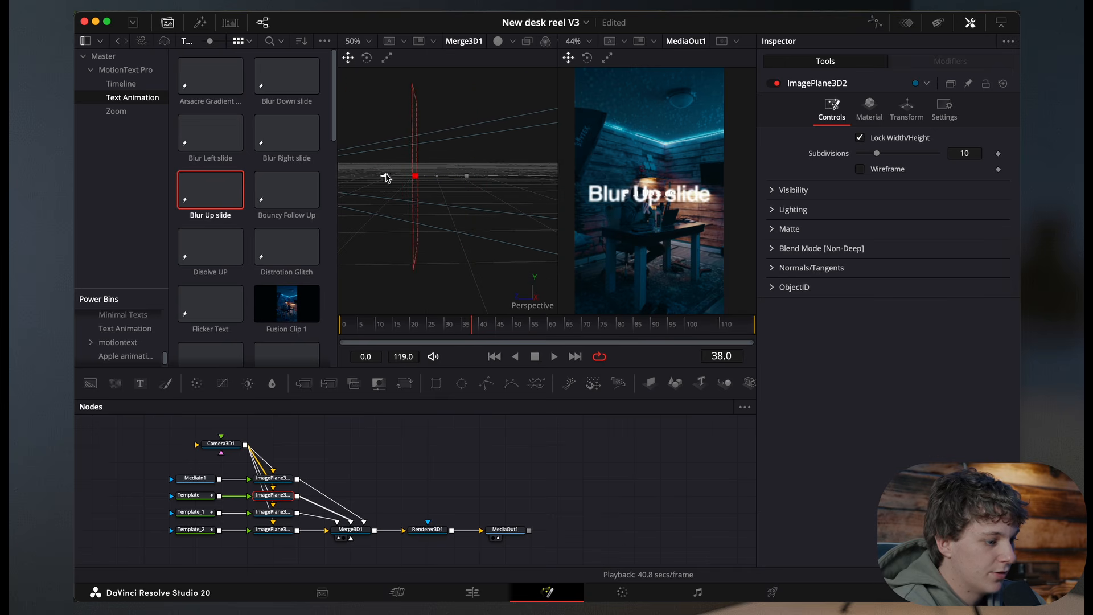
left_click(189, 495)
left_click(875, 200)
key("super+a")
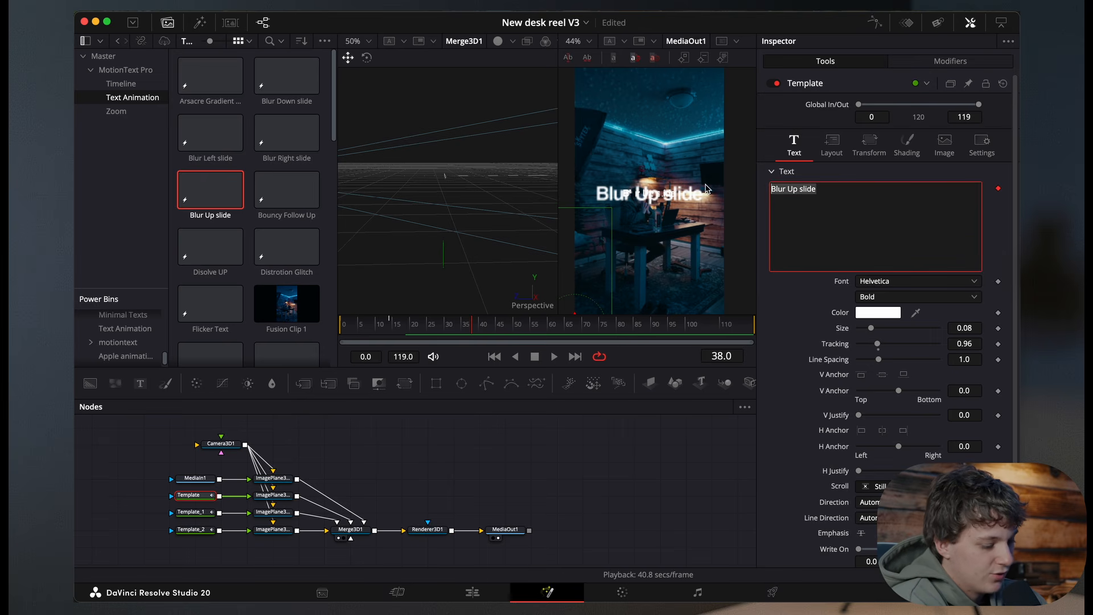
type("Sometimes")
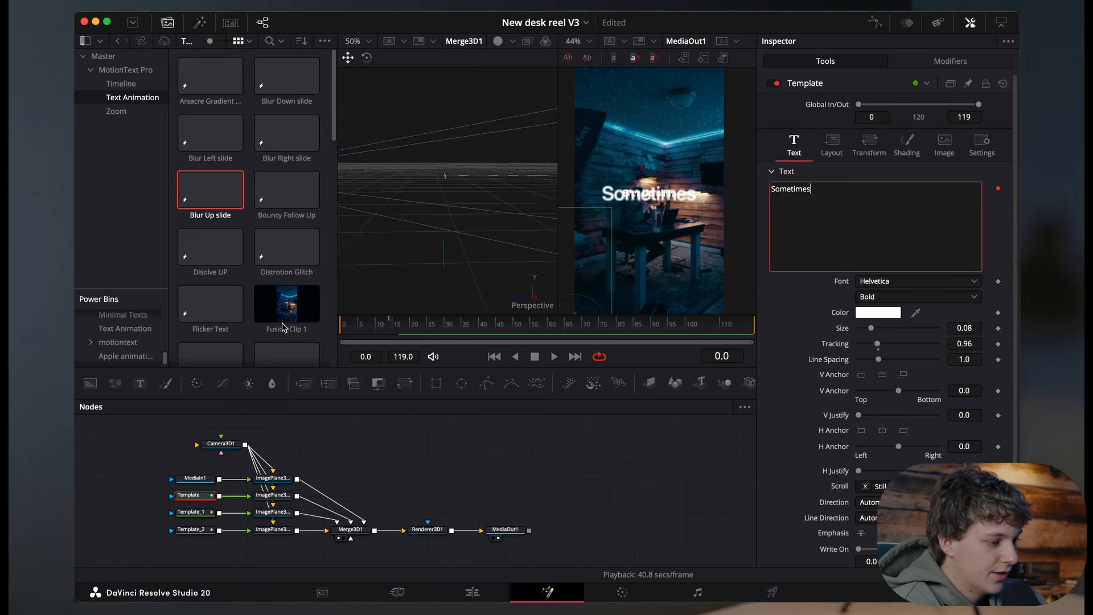
Step: Play back and scrub the composition to preview the text animation
left_click(469, 442)
key("space")
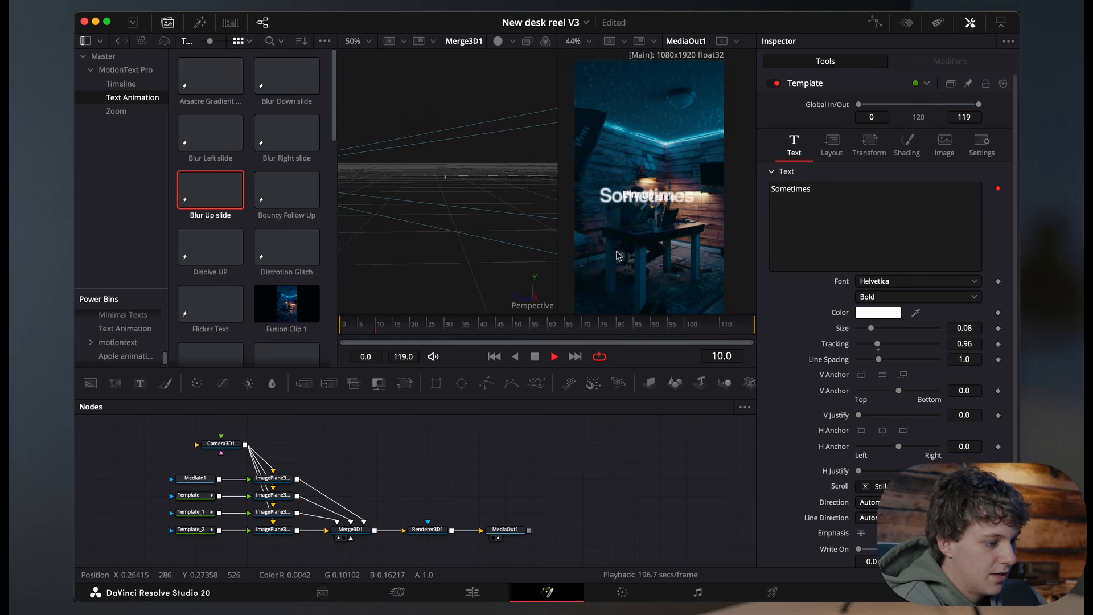
key("space")
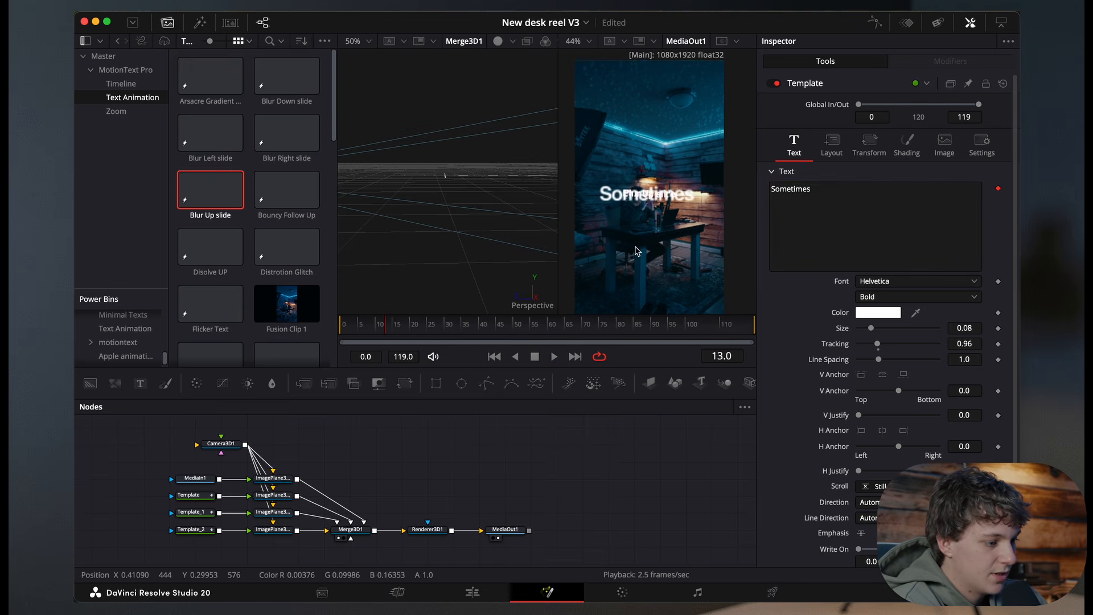
left_click_drag(399, 326, 243, 325)
key("space")
key("space")
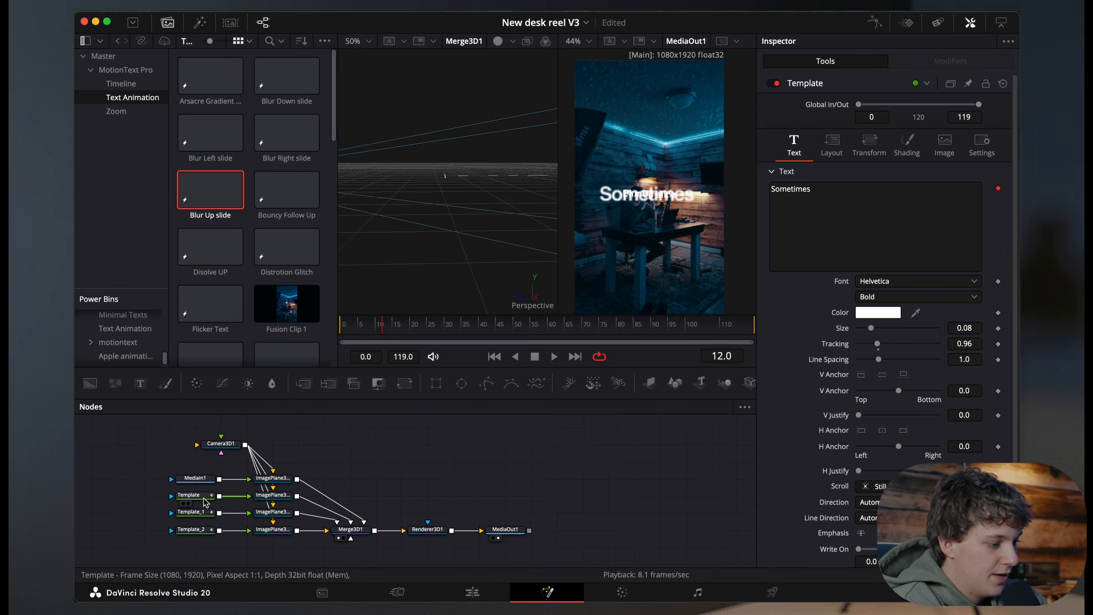
Step: Keyframe the camera's Z translation at frame 0 and set it to 2.35 at frame 75 to push the camera in
left_click_drag(385, 327, 262, 330)
left_click(229, 445)
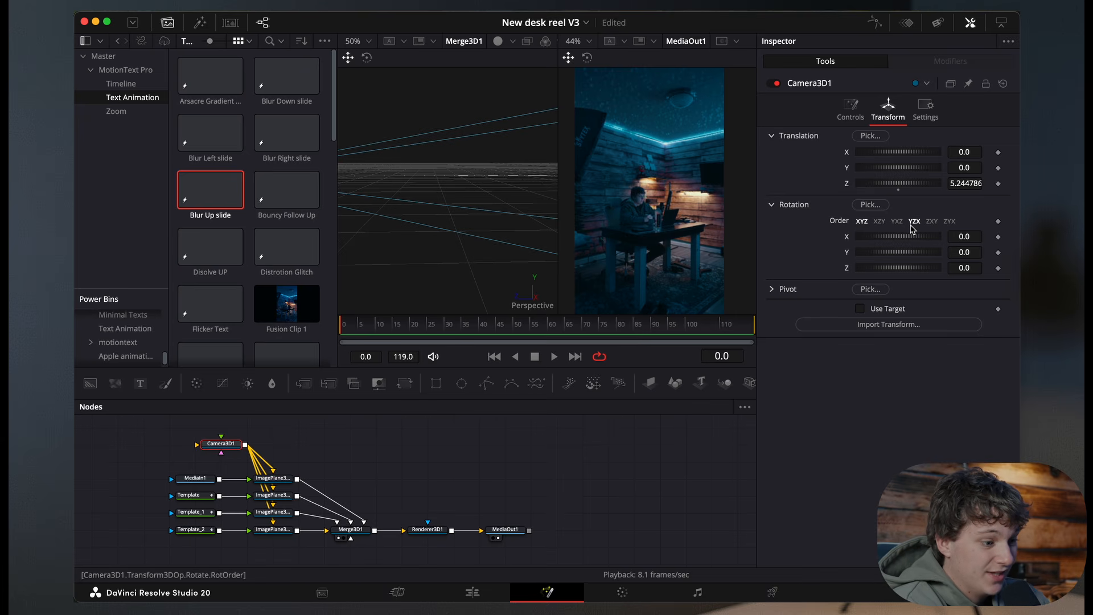
left_click(998, 184)
left_click_drag(354, 325, 507, 325)
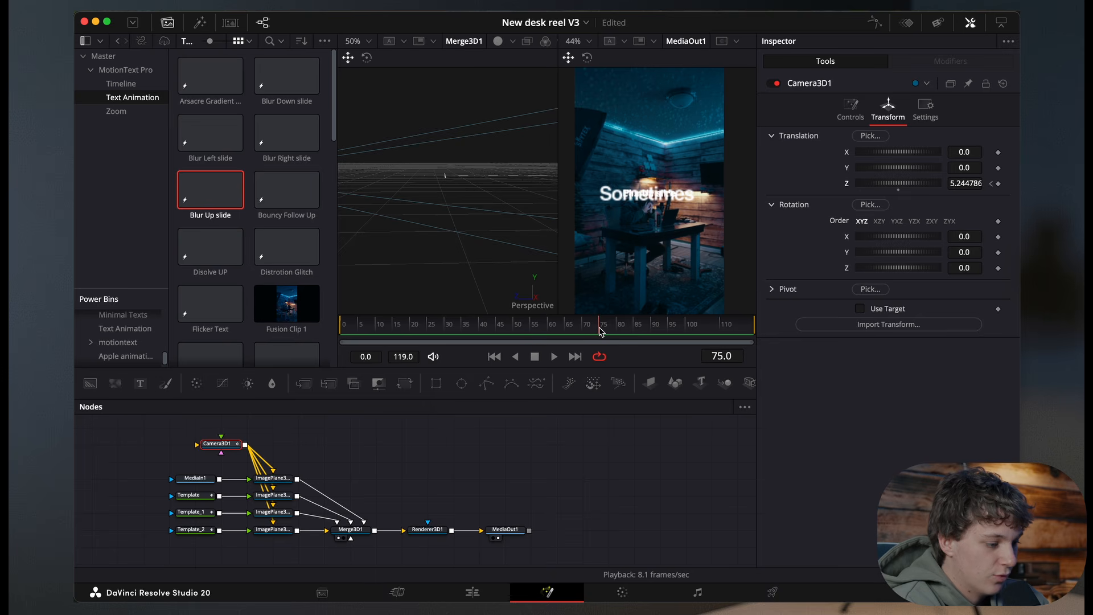
left_click_drag(875, 186, 863, 192)
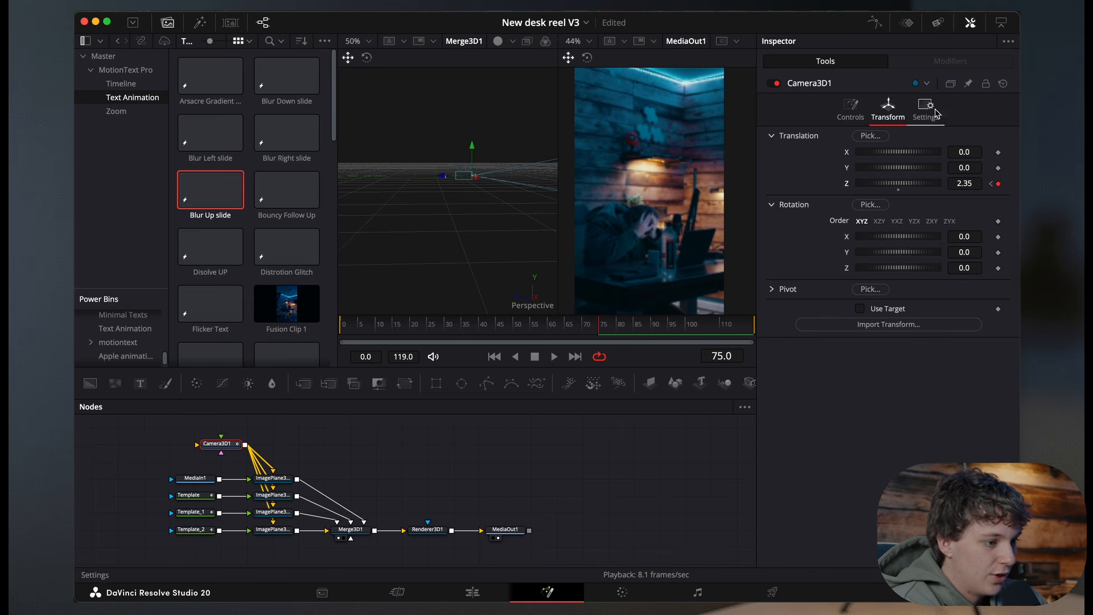
Step: Show the camera's Z Offset curve in the Spline editor and smooth its keyframes
left_click(875, 24)
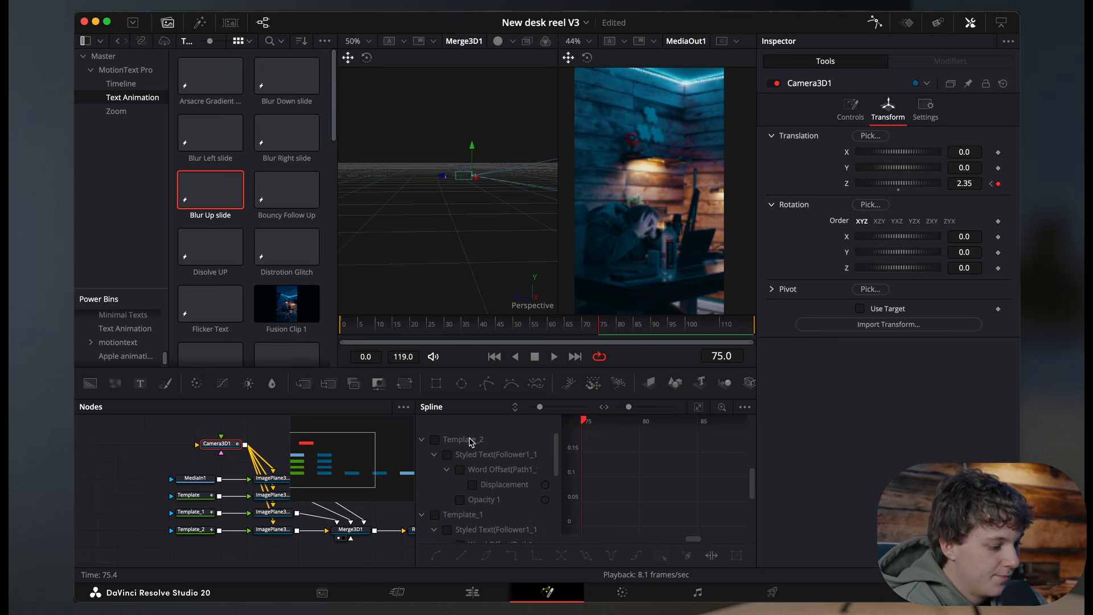
left_click(435, 515)
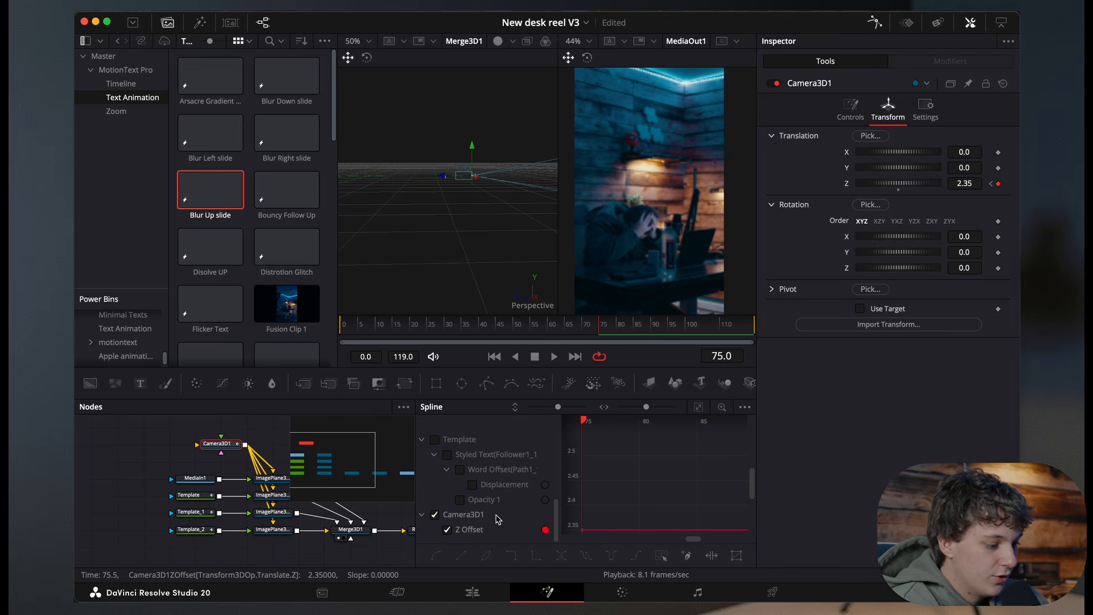
left_click(700, 407)
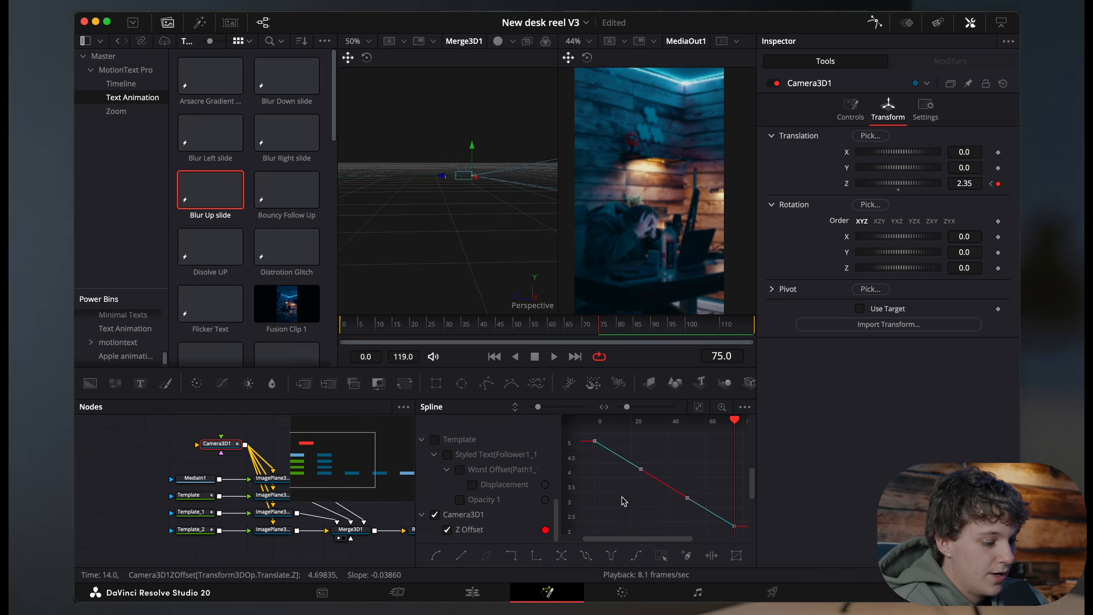
key("shift+s")
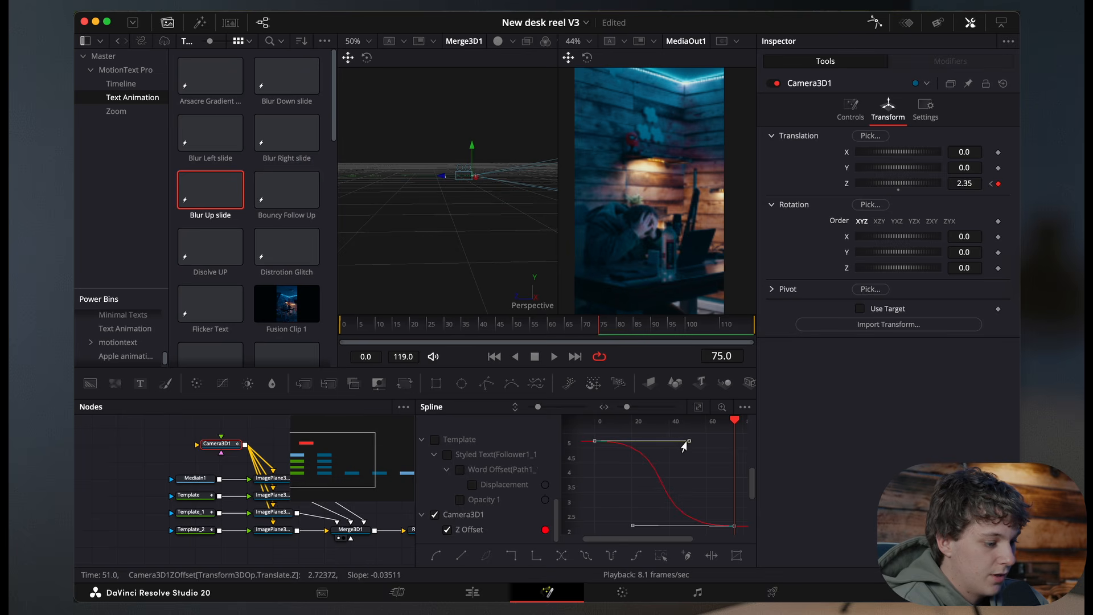
Step: Adjust the easing handle of the final camera Z Offset keyframe and preview the push-in
left_click_drag(576, 331, 261, 333)
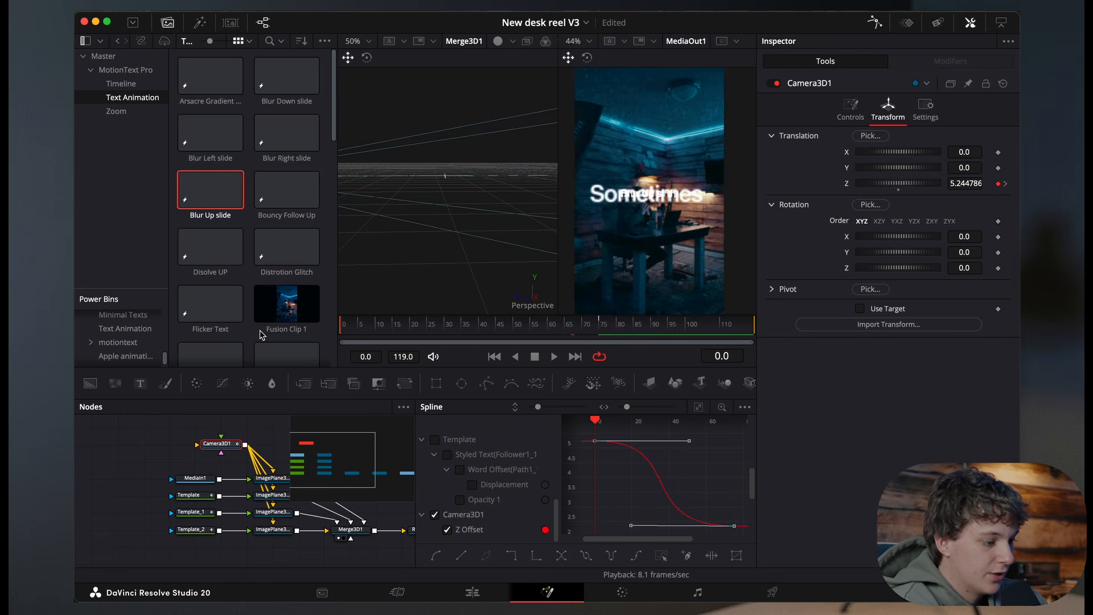
key("space")
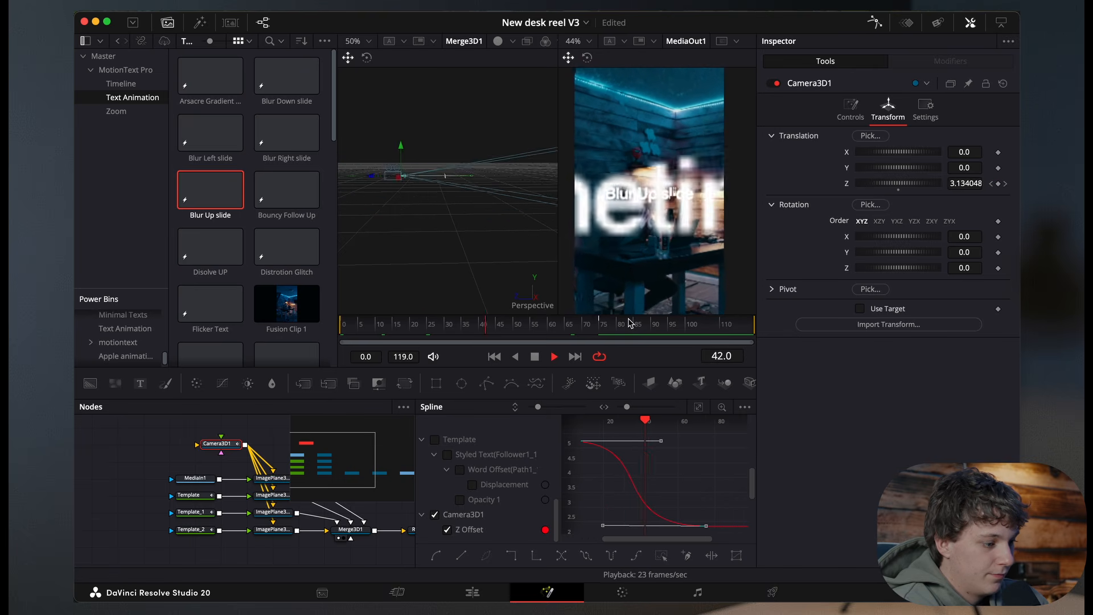
key("space")
left_click_drag(588, 526, 579, 531)
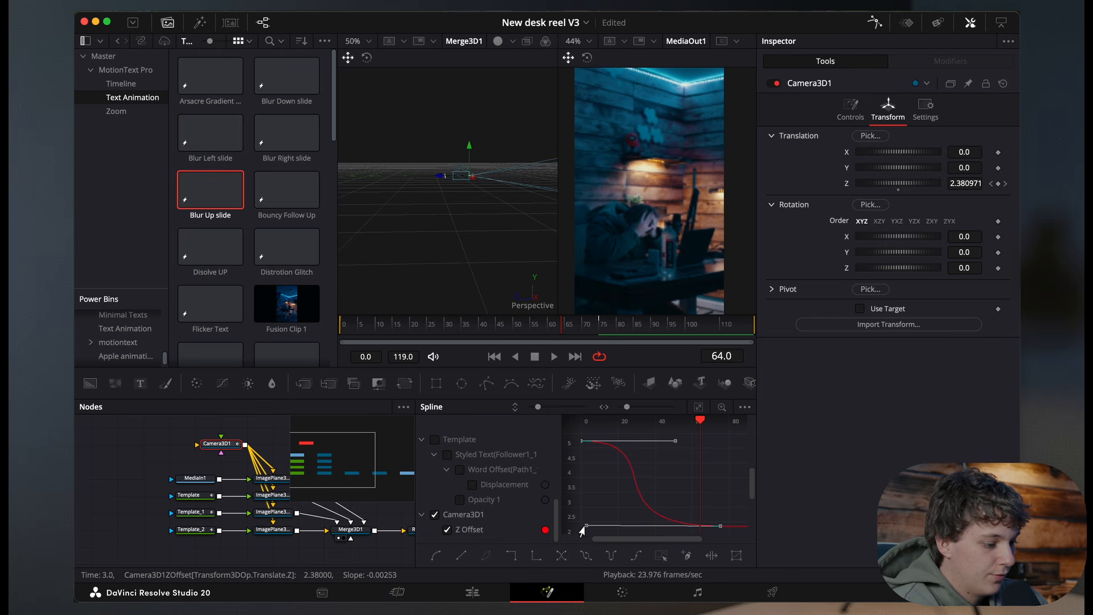
key("space")
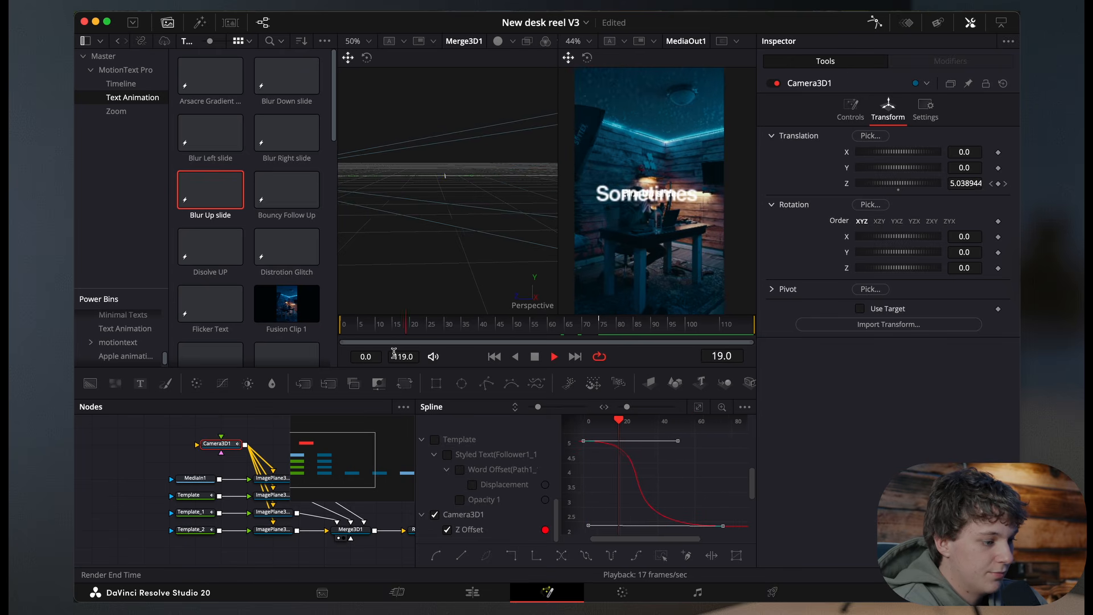
key("space")
left_click_drag(610, 322, 402, 333)
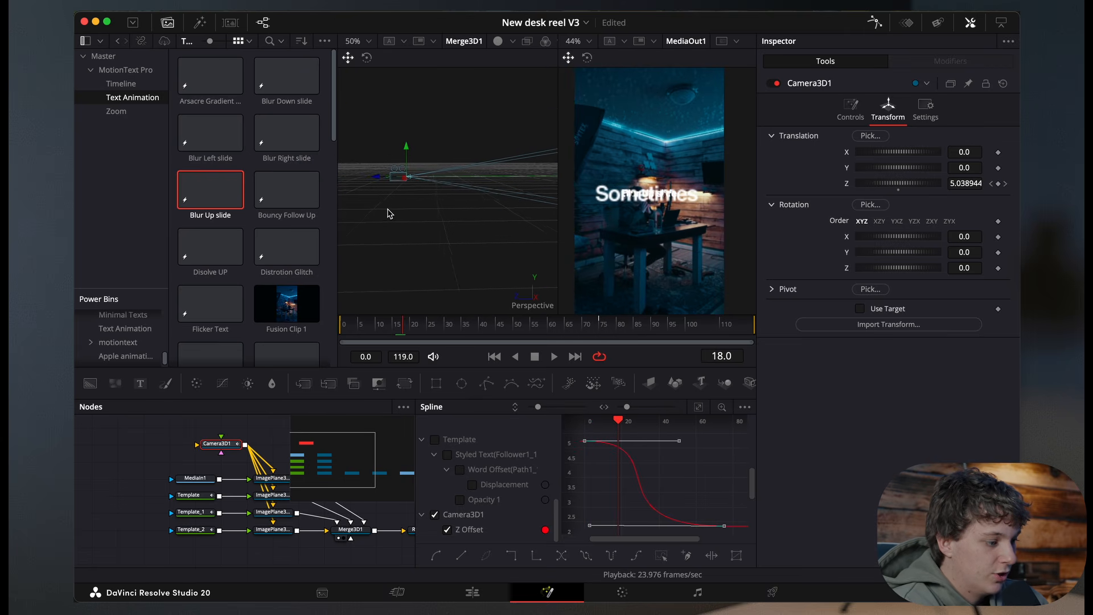
Step: Push the Template text's image plane further toward the camera in the 3D viewer and preview the result
left_click(191, 496)
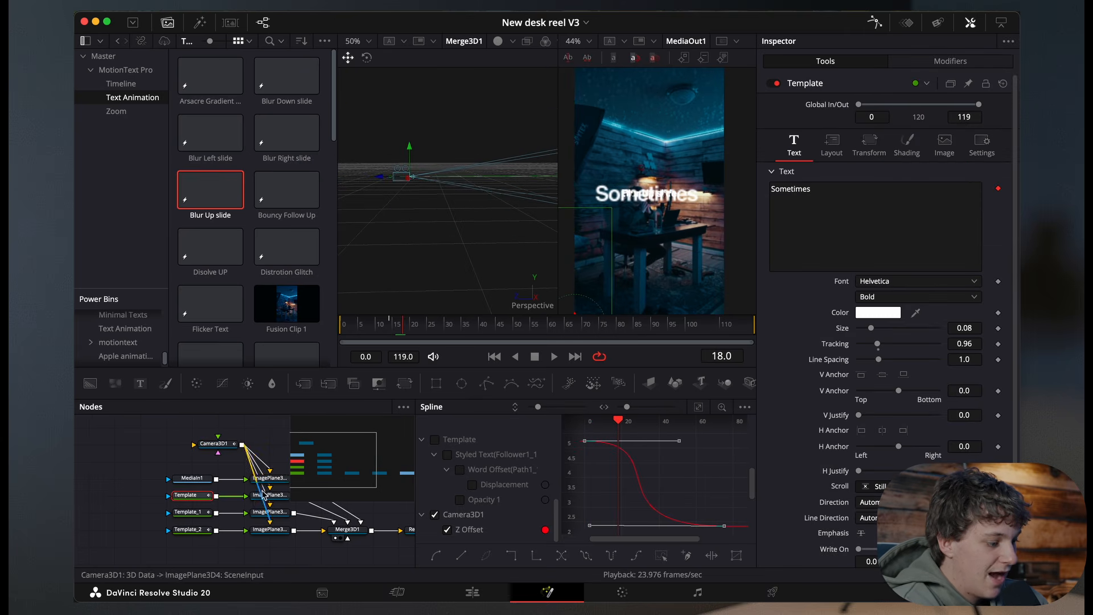
left_click(269, 497)
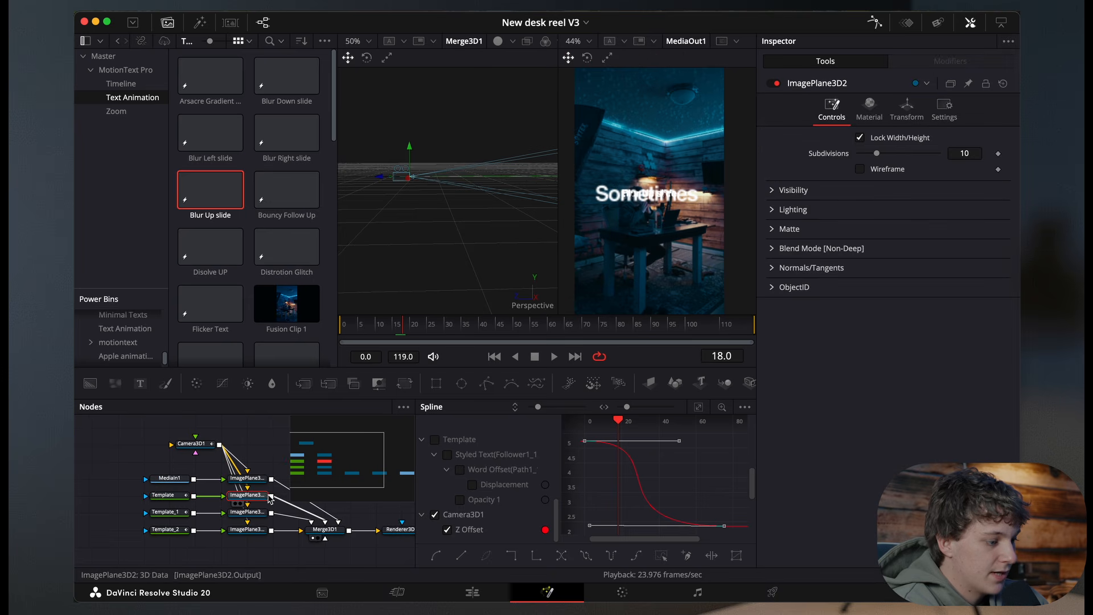
scroll(442, 194, "right", 5)
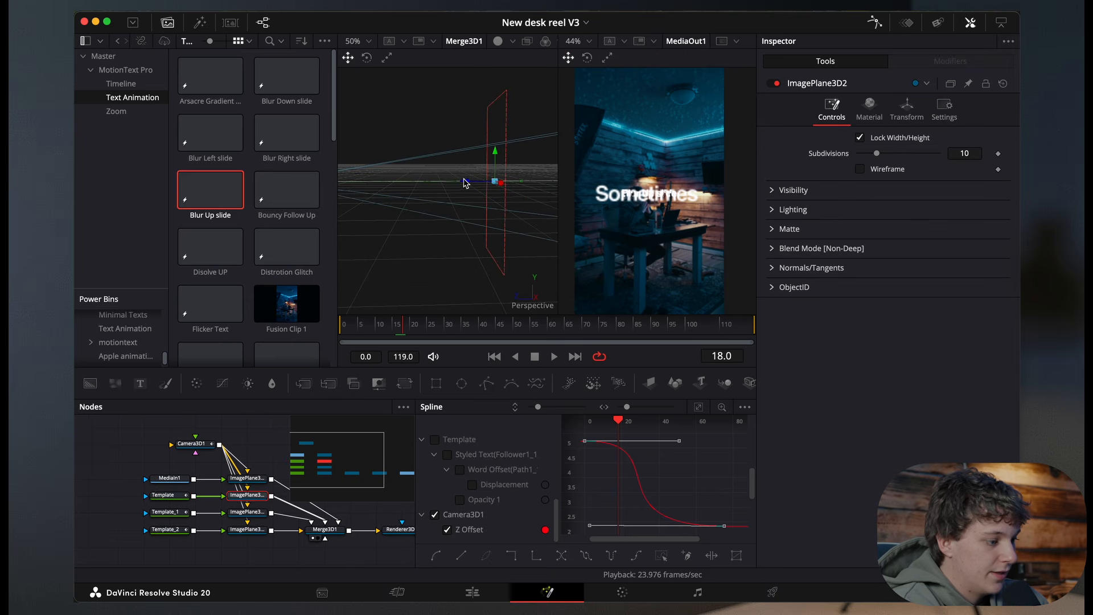
left_click_drag(446, 185, 415, 200)
scroll(420, 203, "left", 5)
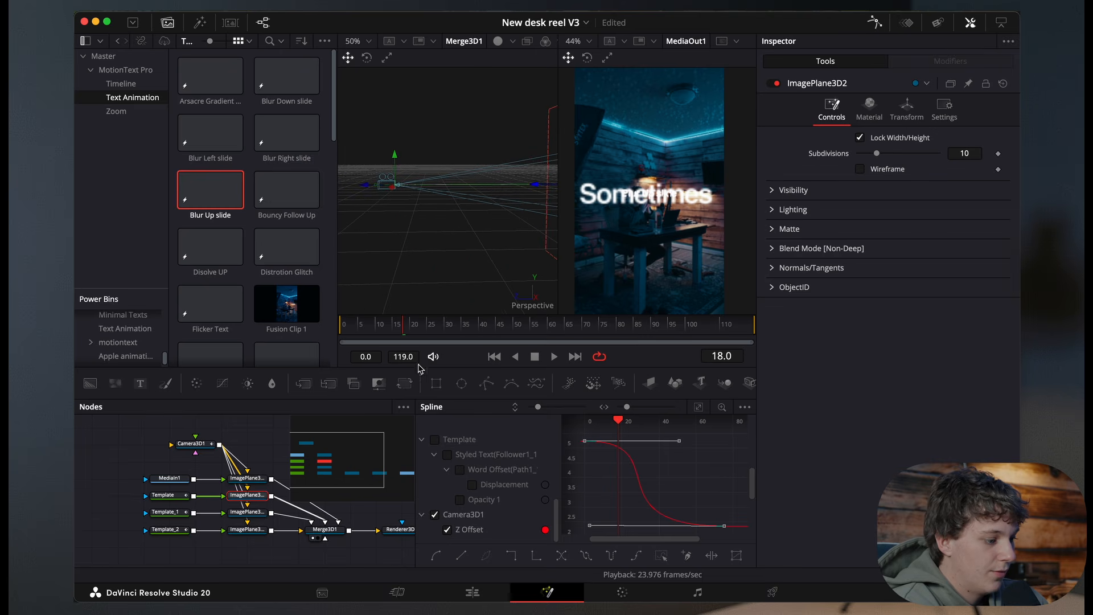
left_click_drag(426, 330, 277, 332)
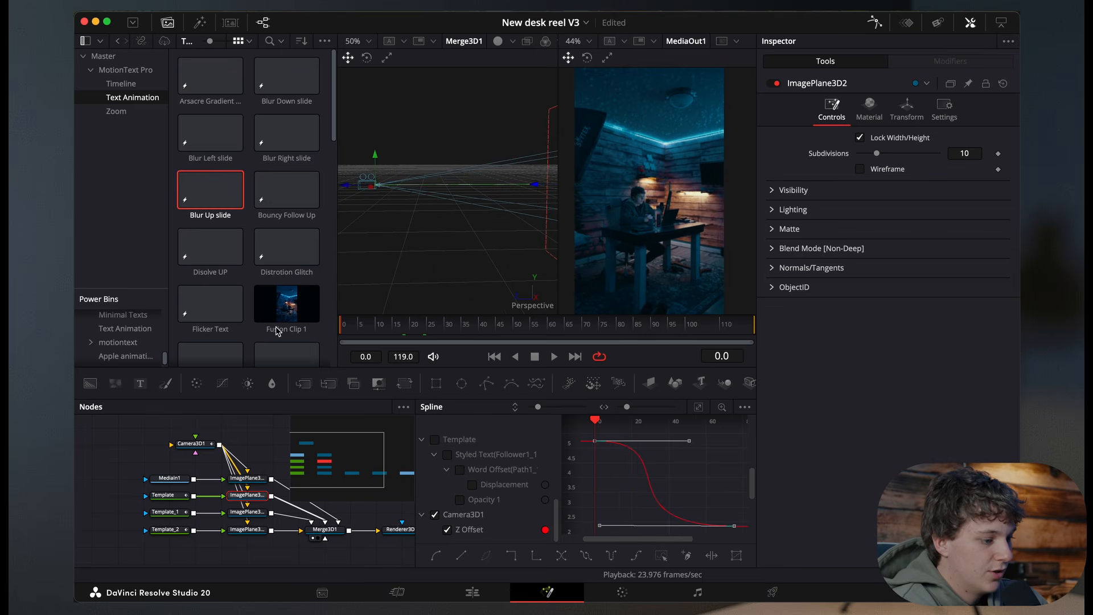
left_click(538, 355)
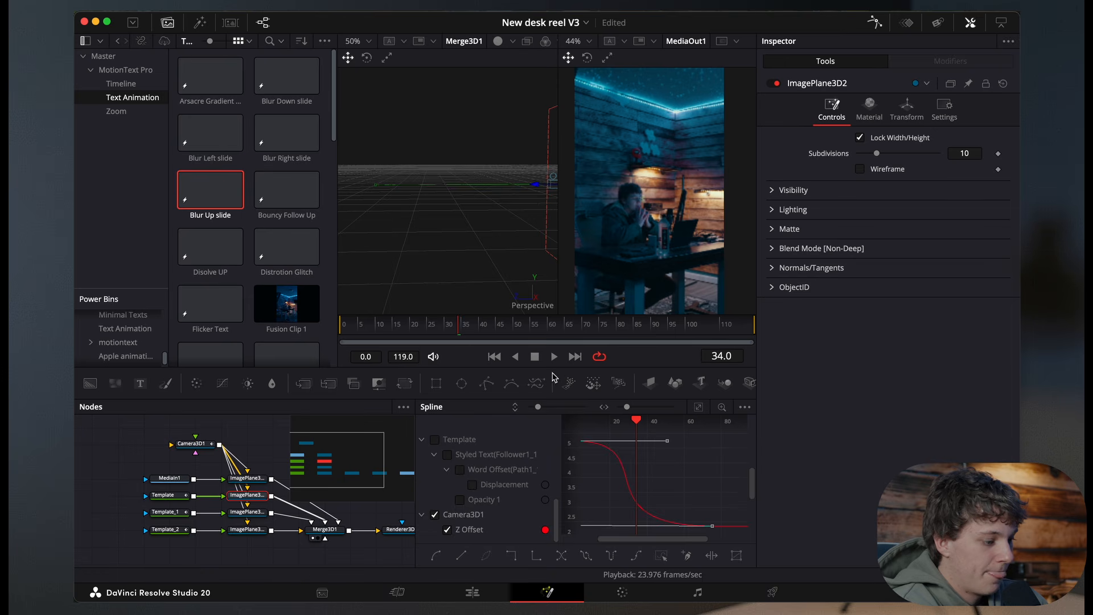
left_click_drag(469, 330, 447, 330)
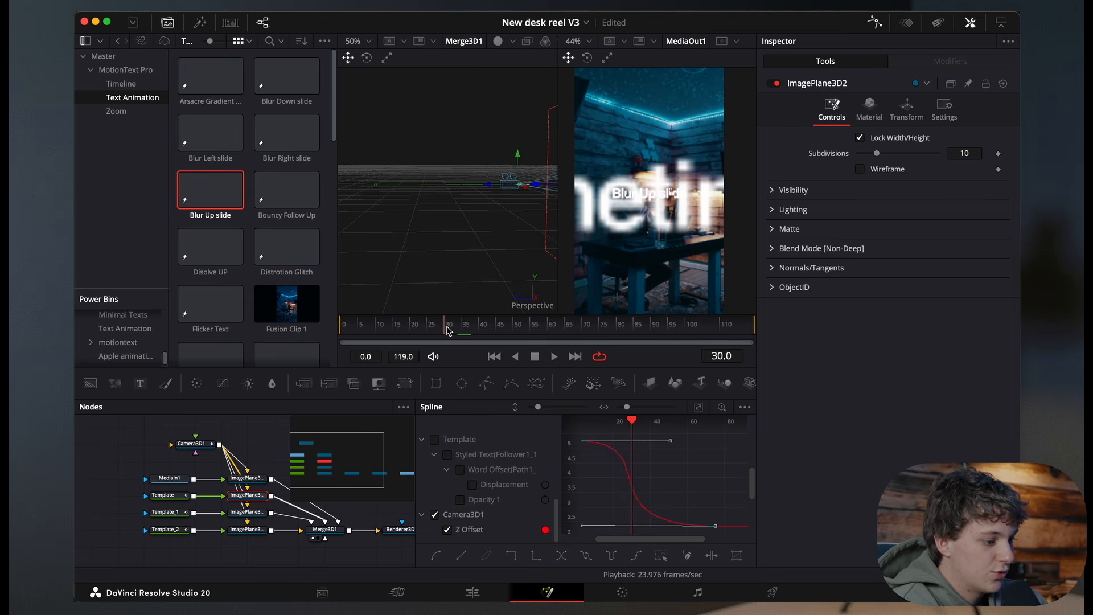
Step: Select all Template_1 animation keyframes in the Spline editor and shift them later to start around frame 30
left_click(173, 515)
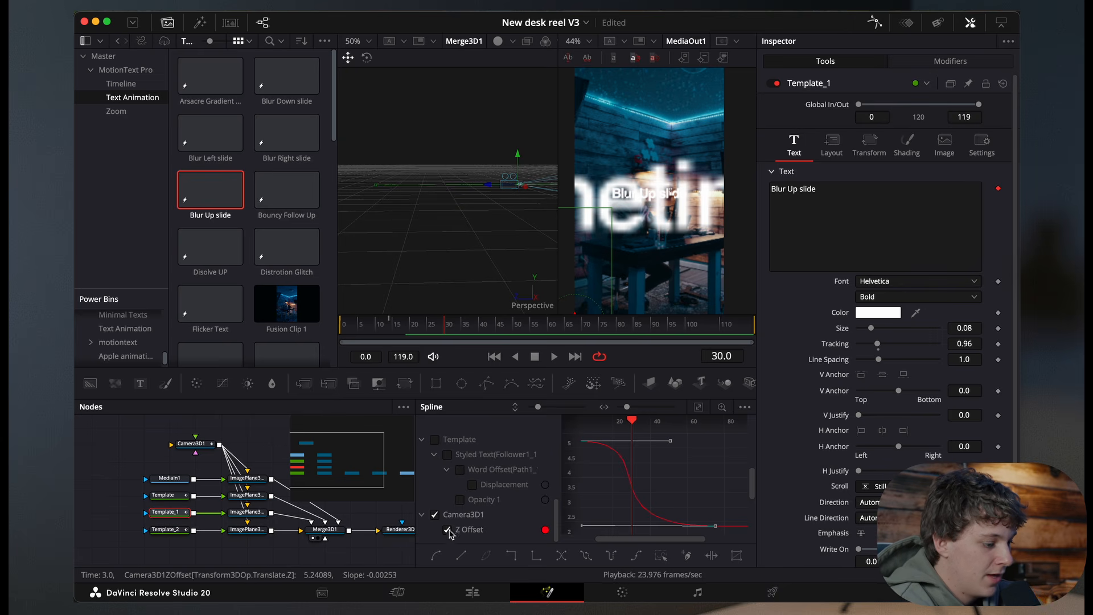
left_click(436, 517)
scroll(437, 517, "up", 5)
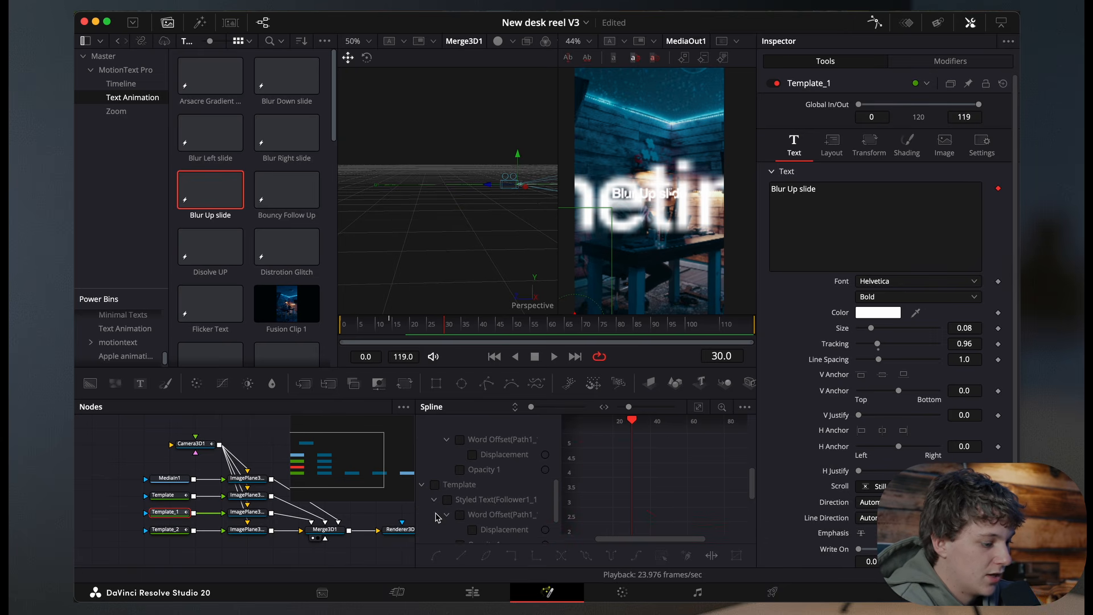
scroll(472, 480, "up", 2)
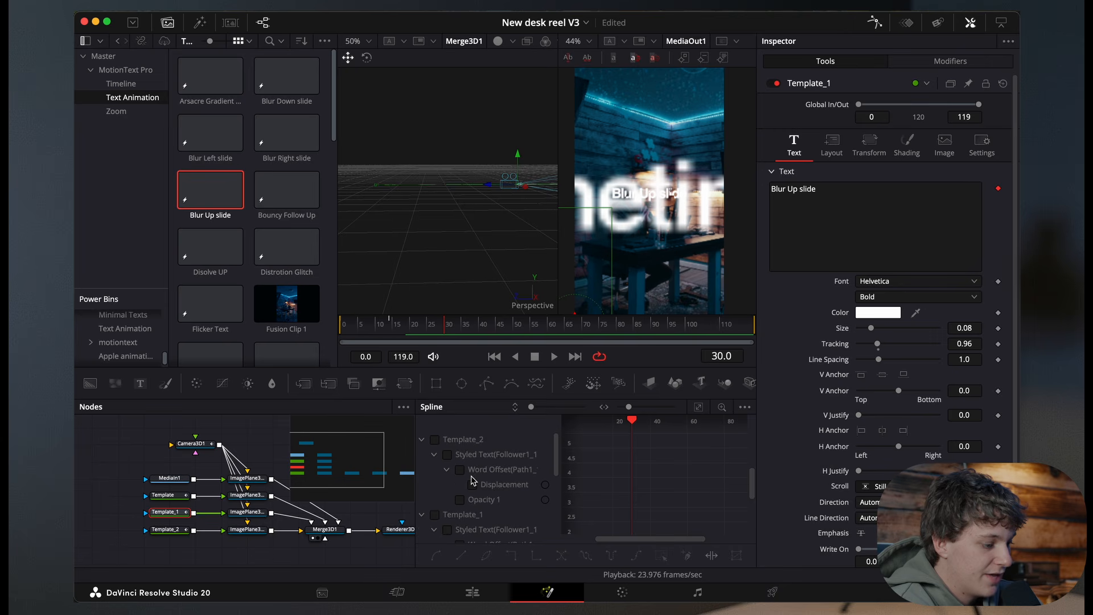
left_click(435, 516)
left_click(698, 407)
key("ctrl+a")
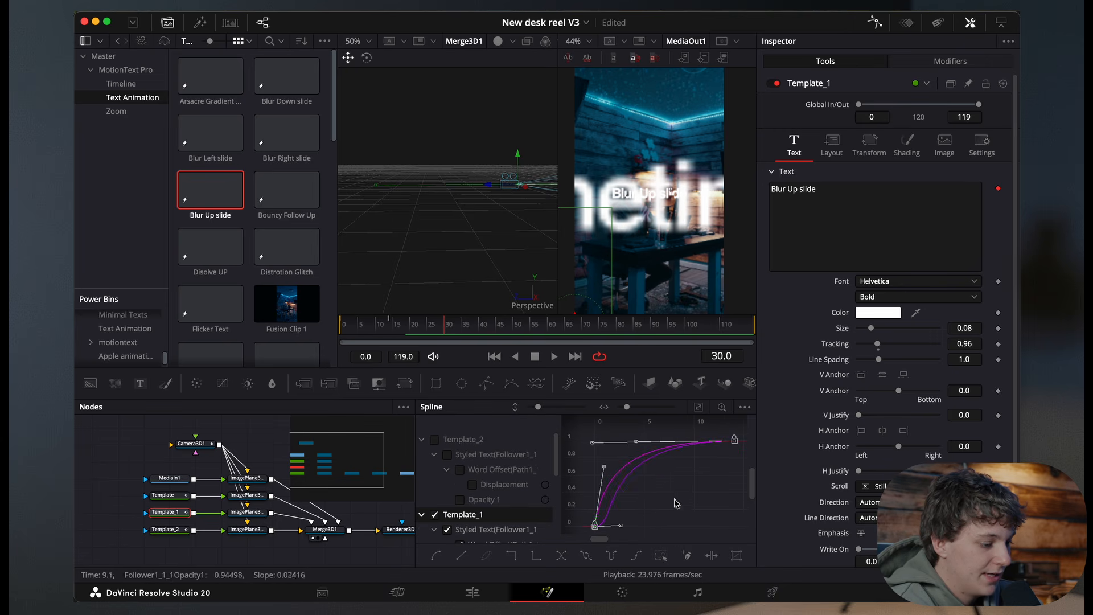
left_click_drag(596, 525, 724, 528)
scroll(656, 505, "right", 5)
scroll(658, 507, "left", 3)
left_click_drag(598, 524, 729, 525)
scroll(651, 511, "right", 4)
left_click_drag(615, 525, 652, 530)
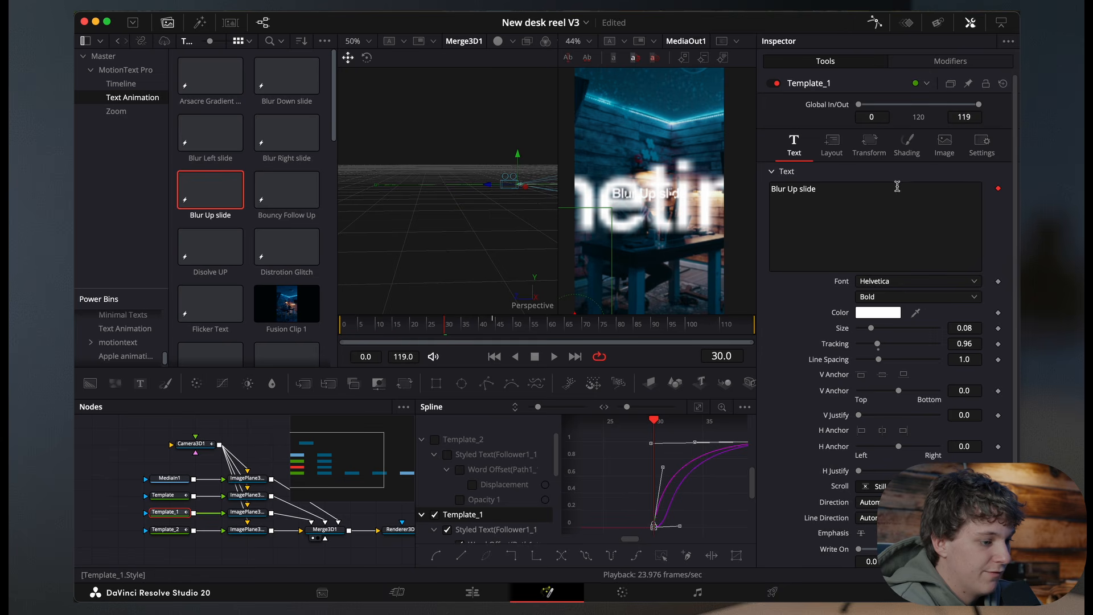
Step: Replace Template_1's text with "As Creatives" and reduce its size to 0.063
left_click_drag(909, 190, 730, 173)
type("As C")
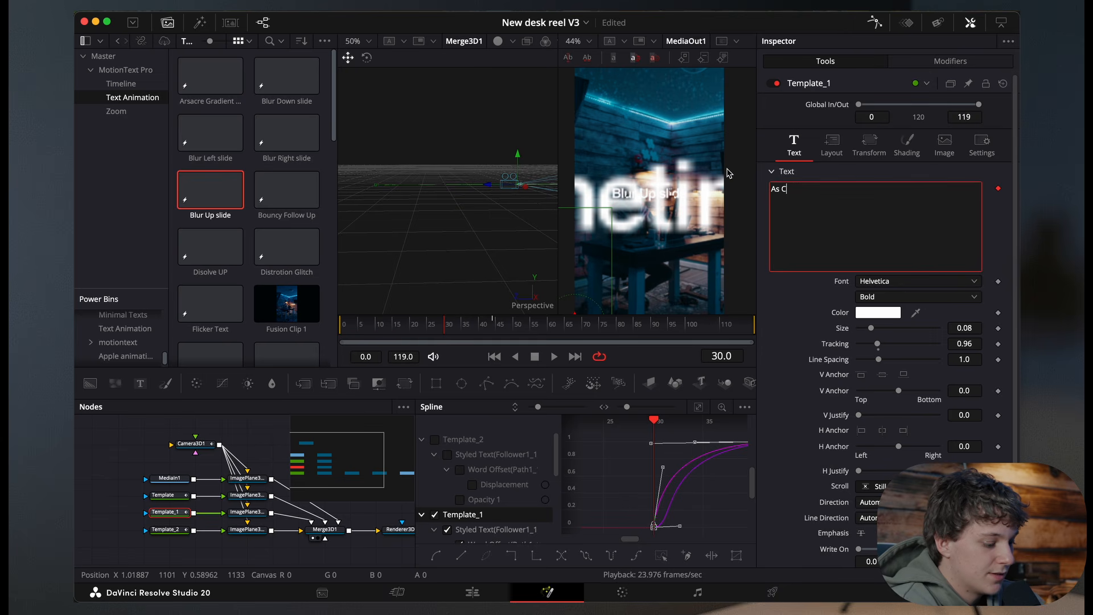
type("reatives")
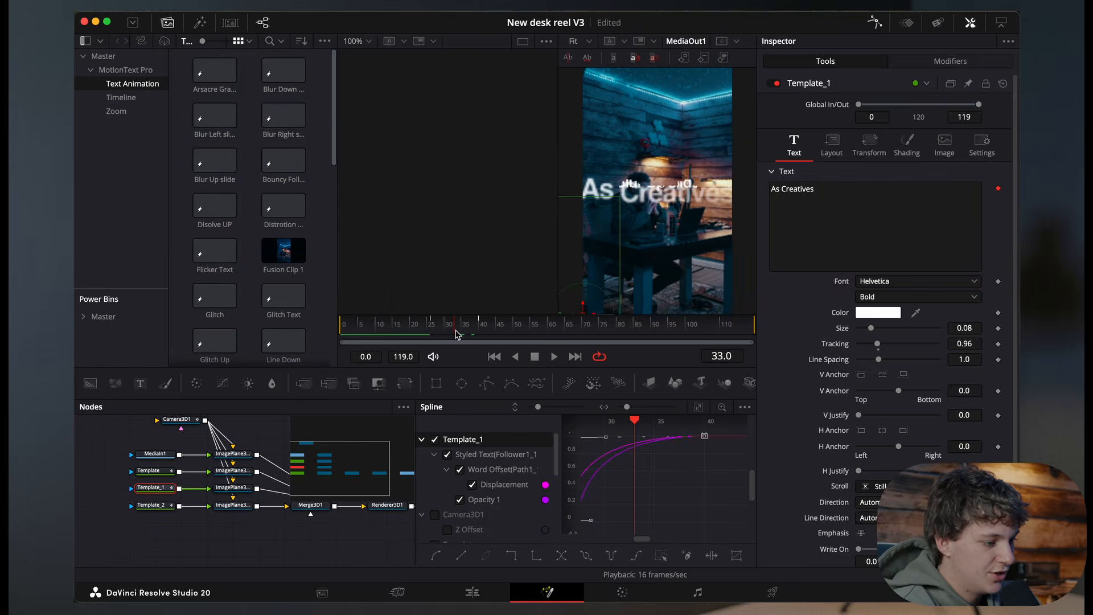
left_click_drag(452, 328, 458, 335)
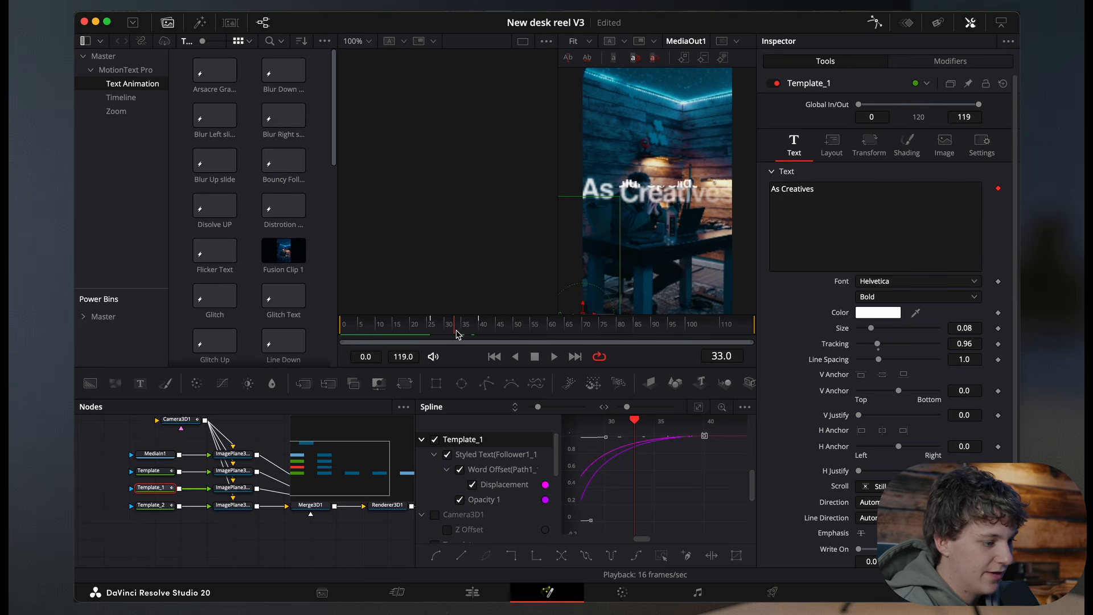
left_click_drag(872, 332, 870, 334)
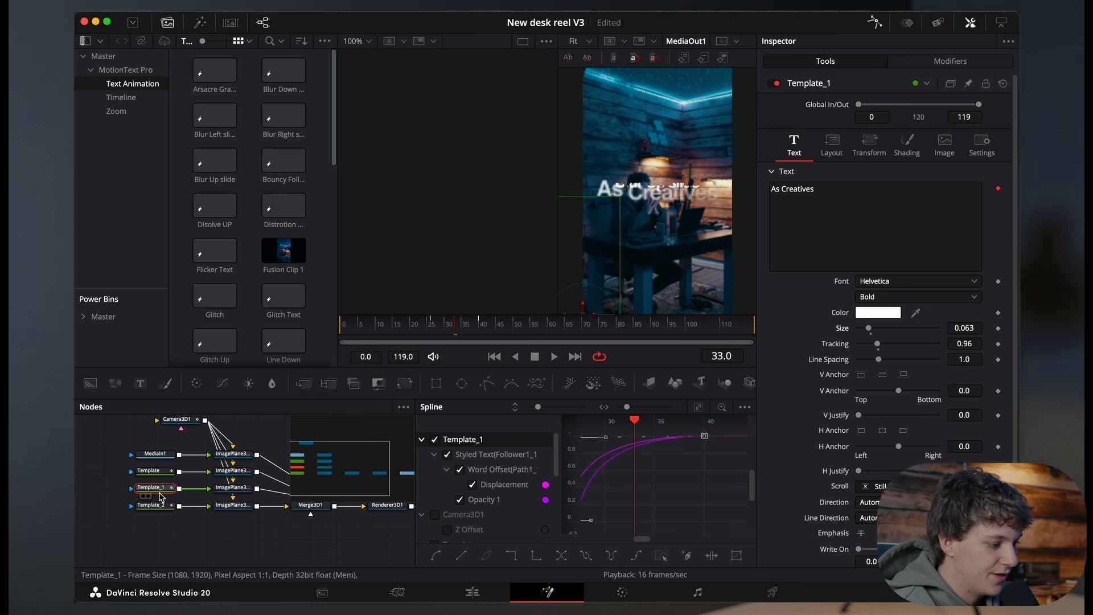
left_click(407, 333)
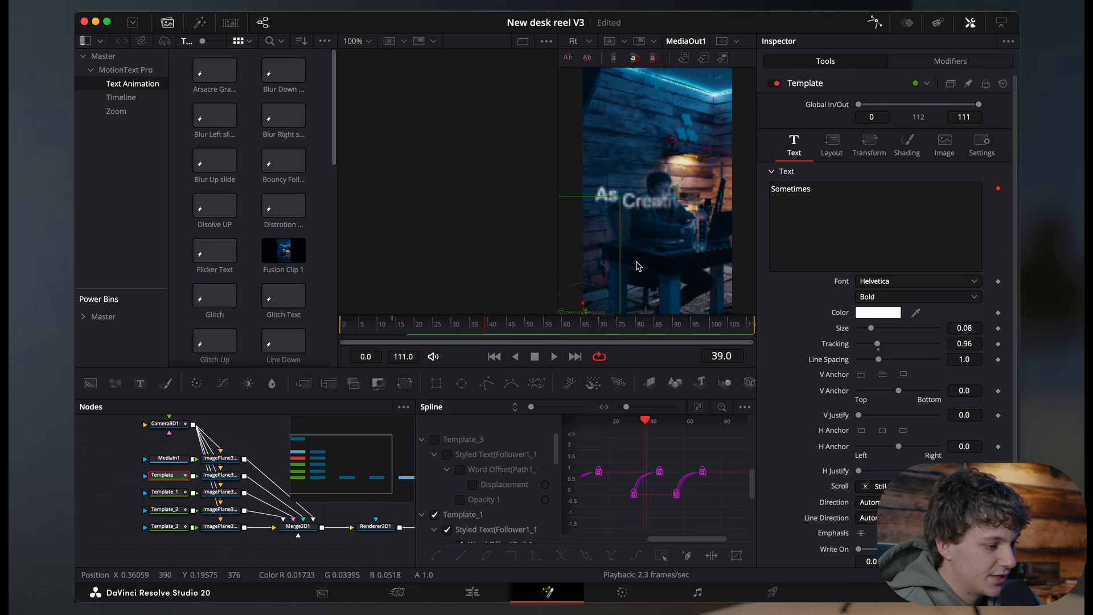
Step: Scrub the playhead, then view the Merge3D1 scene in the left viewer and zoom in on the image planes
key("space")
left_click(475, 331)
left_click_drag(475, 331, 497, 333)
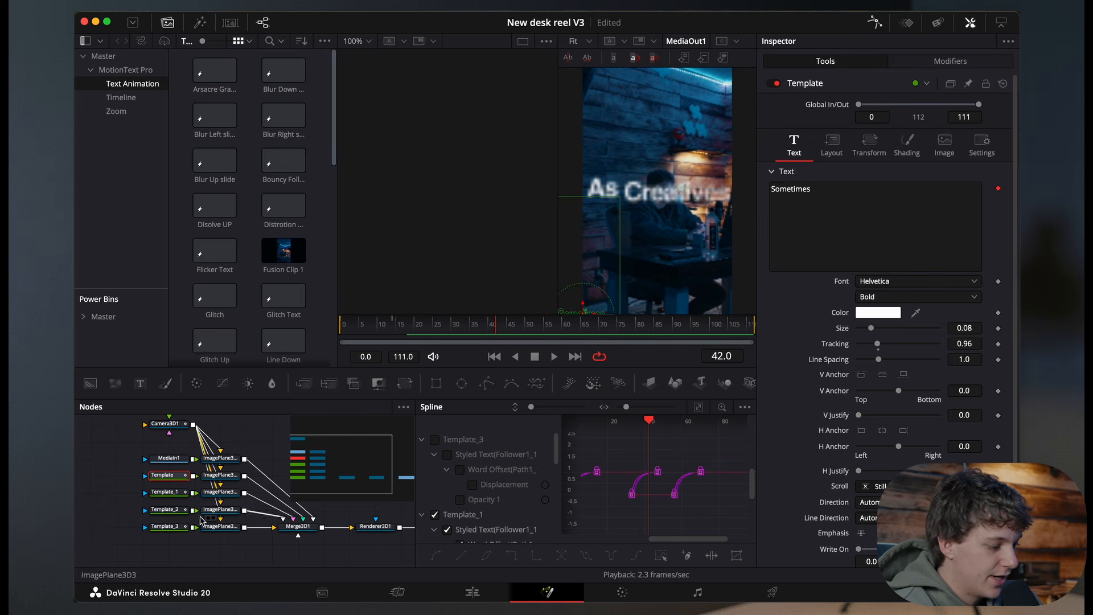
left_click(178, 512)
left_click(853, 203)
left_click(226, 515)
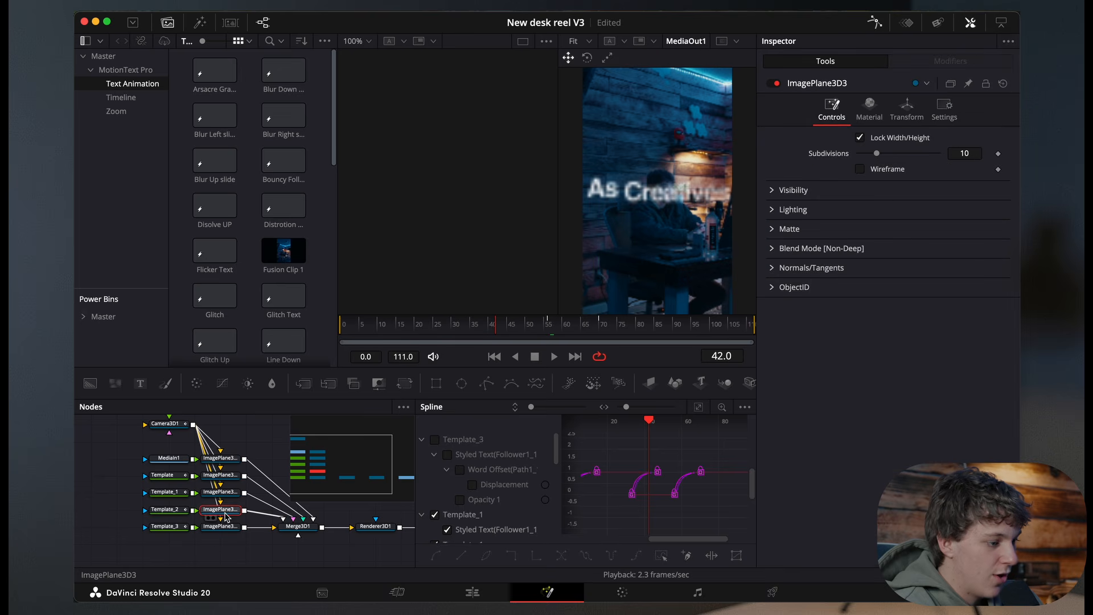
left_click(295, 529)
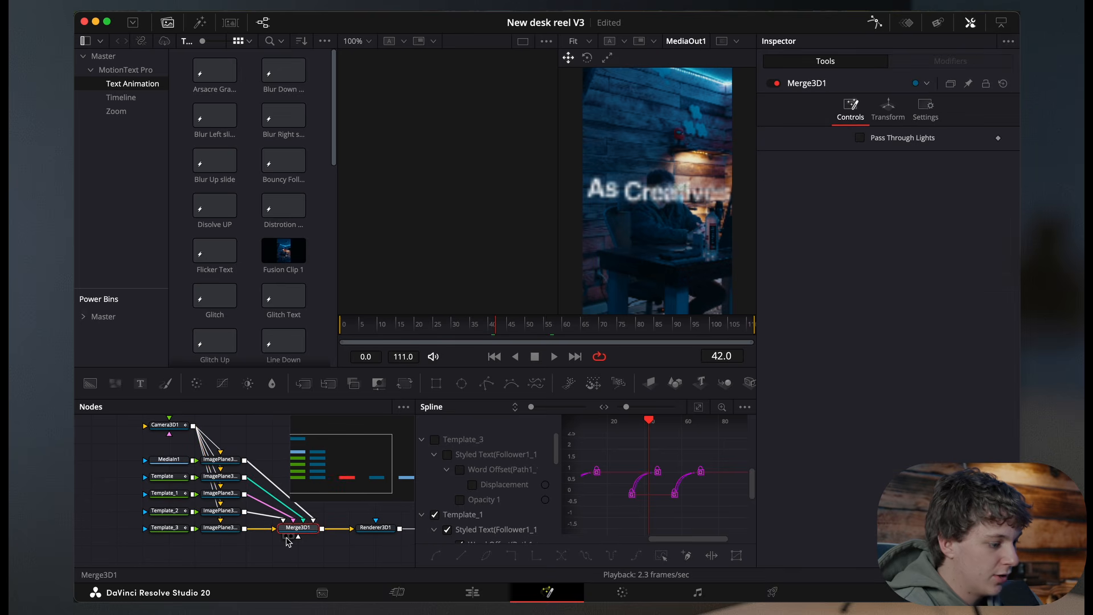
left_click(286, 537)
scroll(503, 251, "down", 5)
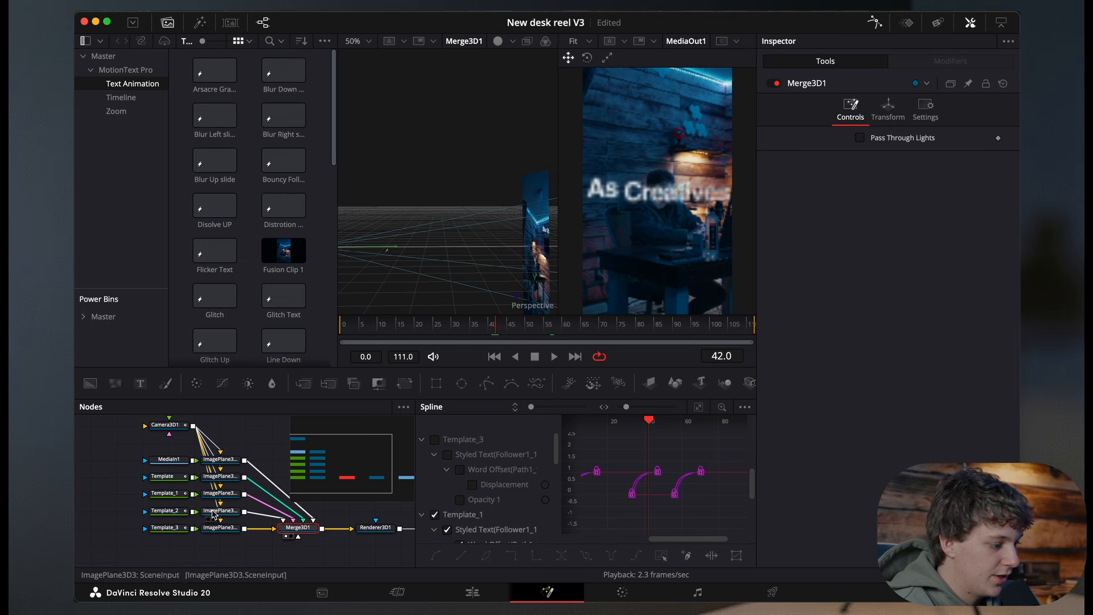
Step: Select the We burn out text's image plane in the 3D viewer and move it along its axis
left_click(529, 249)
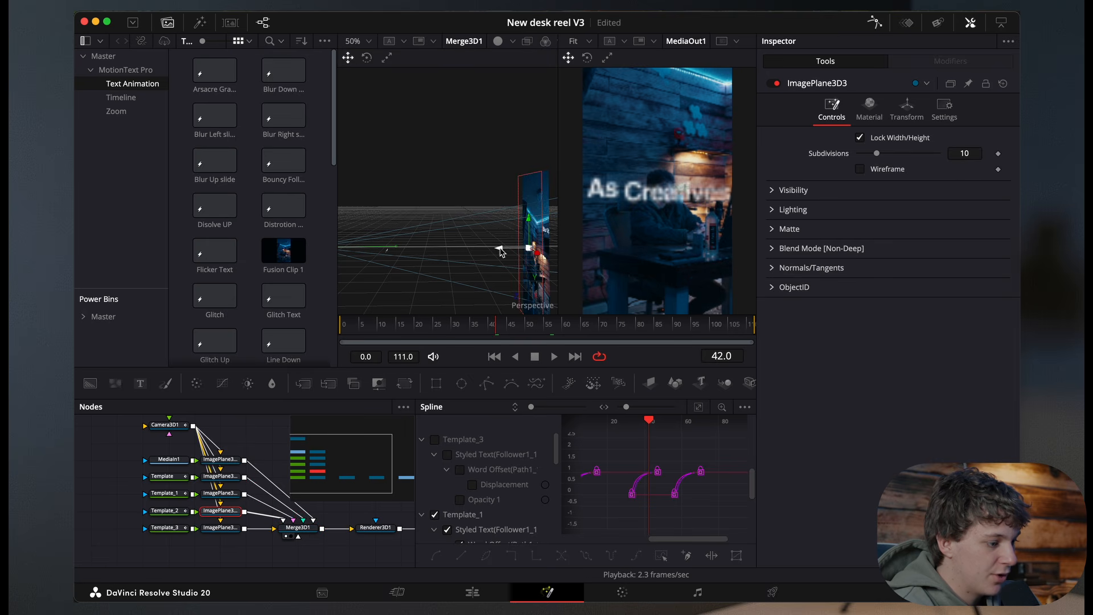
left_click_drag(499, 251, 527, 246)
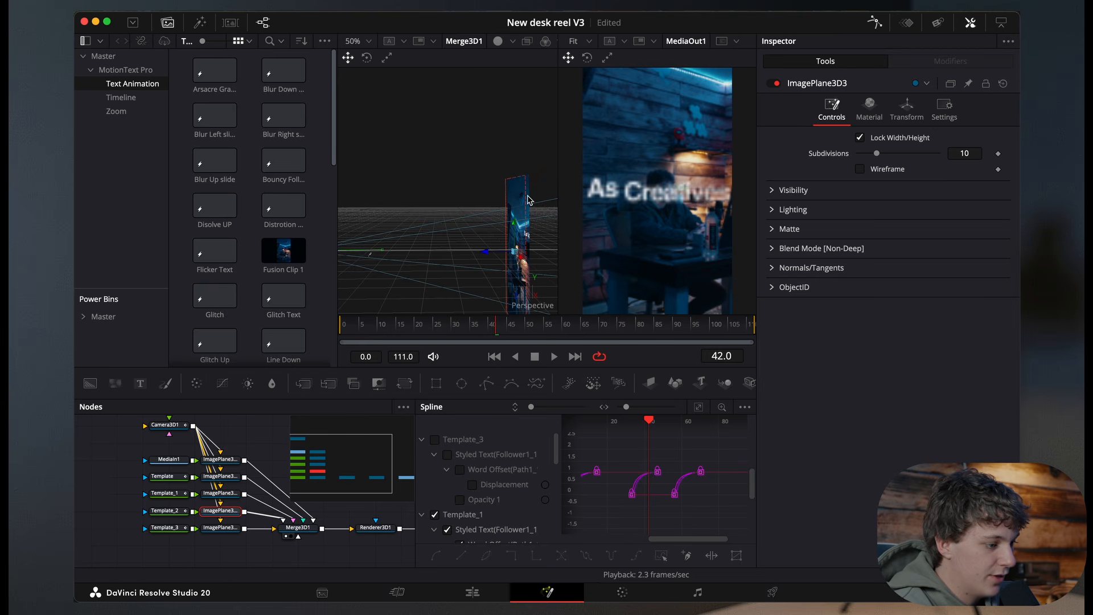
left_click(369, 44)
left_click(366, 106)
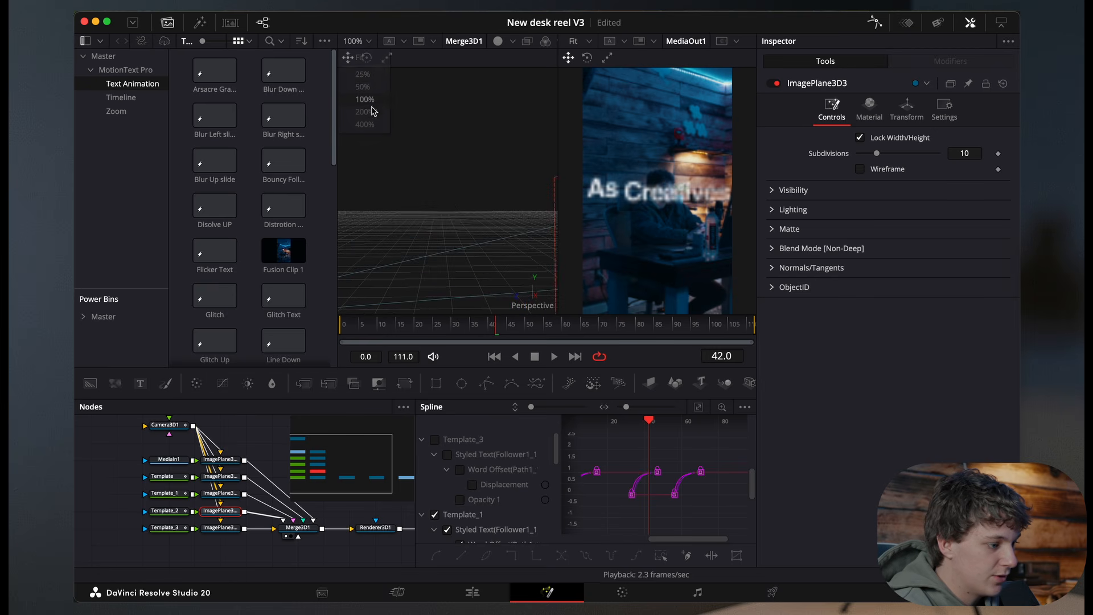
scroll(449, 205, "down", 3)
scroll(449, 205, "right", 3)
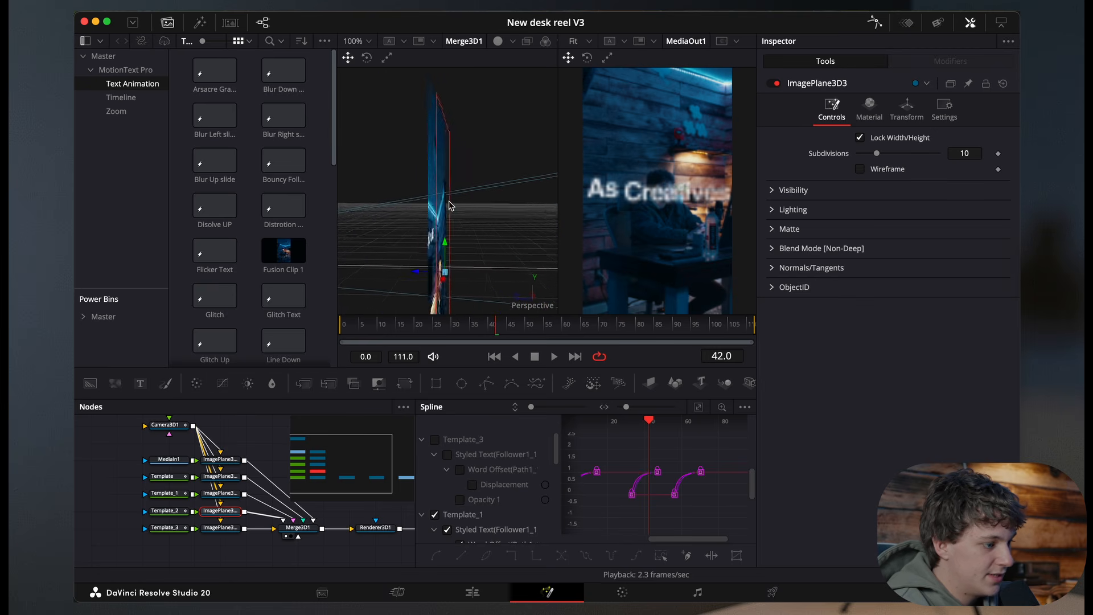
scroll(449, 206, "left", 2)
scroll(449, 206, "left", 3)
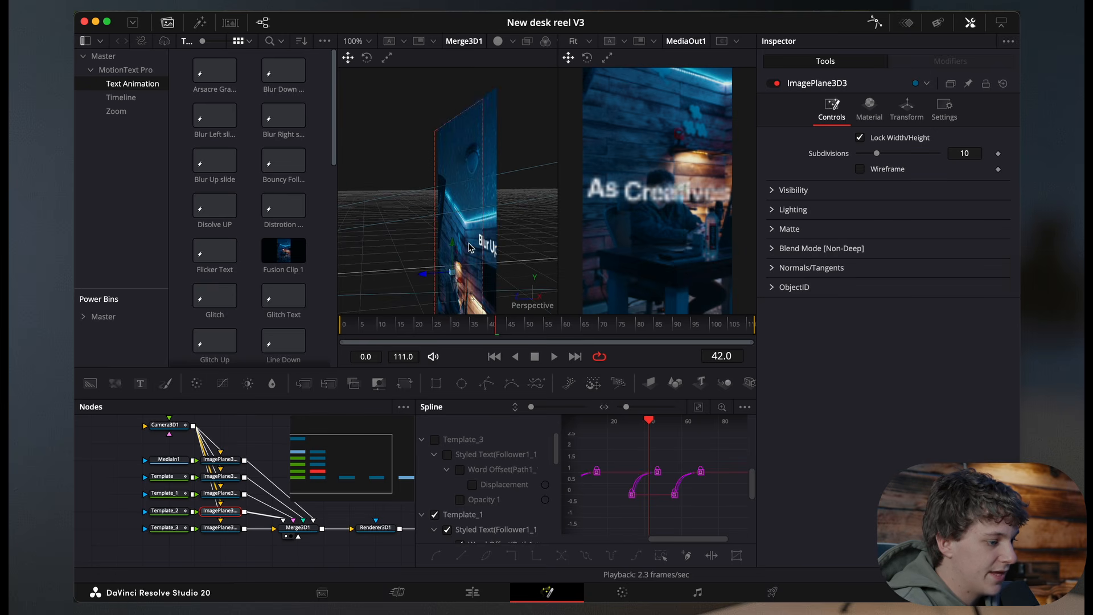
left_click_drag(464, 327, 317, 330)
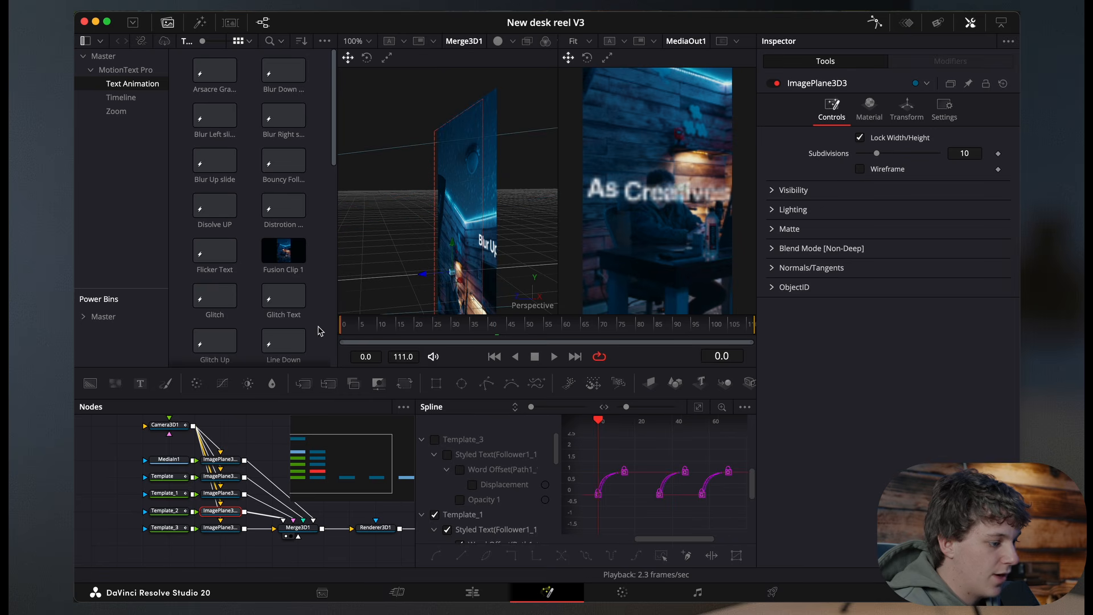
Step: Reselect that image plane, nudge its position again in the 3D viewer, and preview the animation
left_click(169, 513)
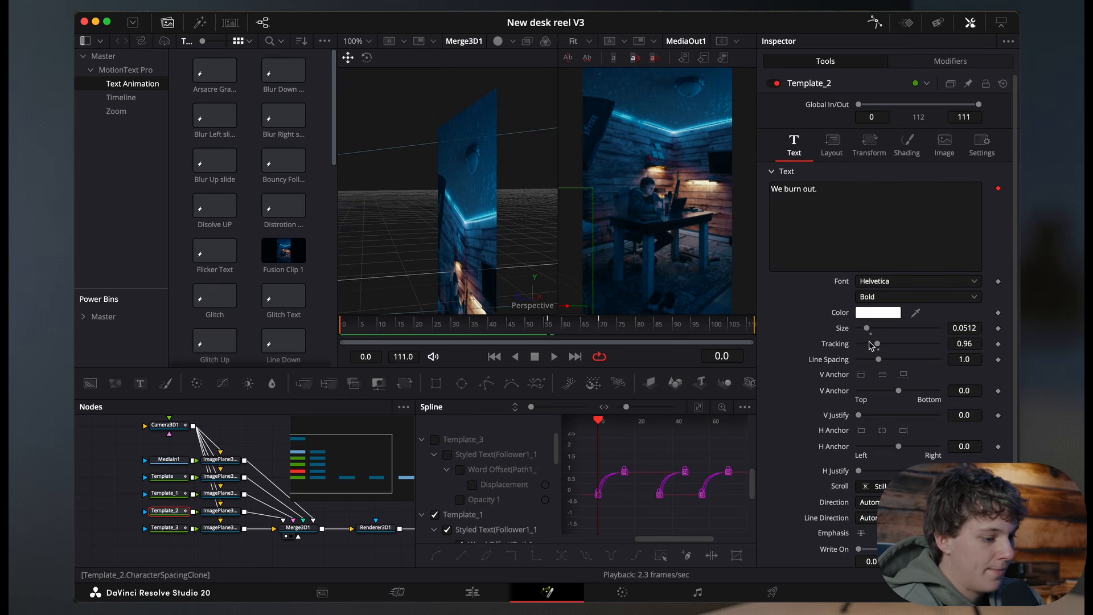
left_click(219, 513)
key("space")
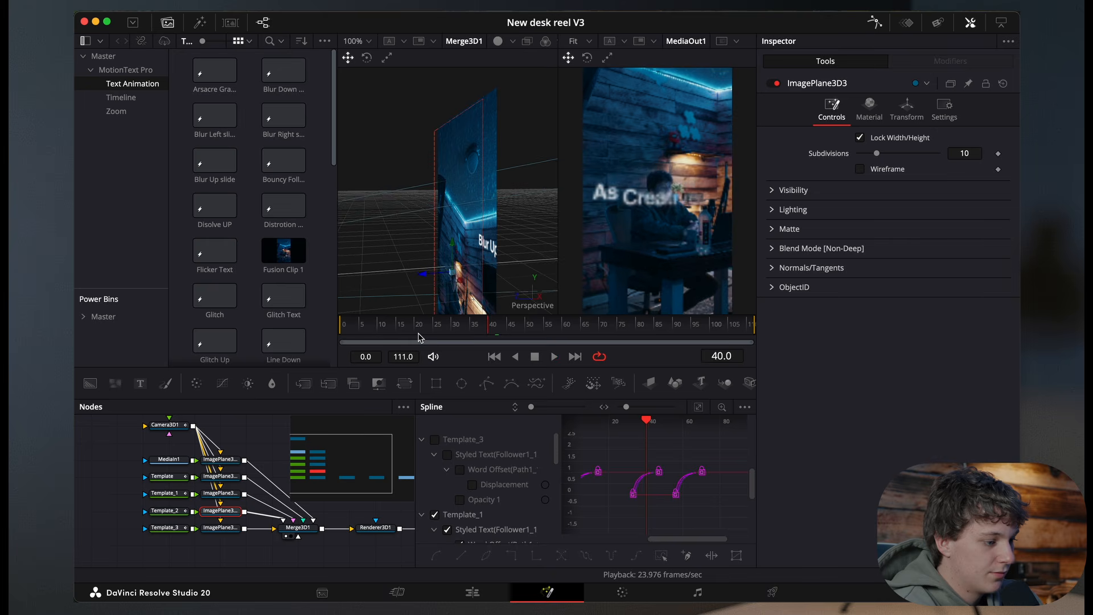
key("space")
mouse_move(424, 277)
left_mouse_down()
mouse_move(402, 280)
mouse_move(439, 280)
mouse_move(404, 282)
left_mouse_up()
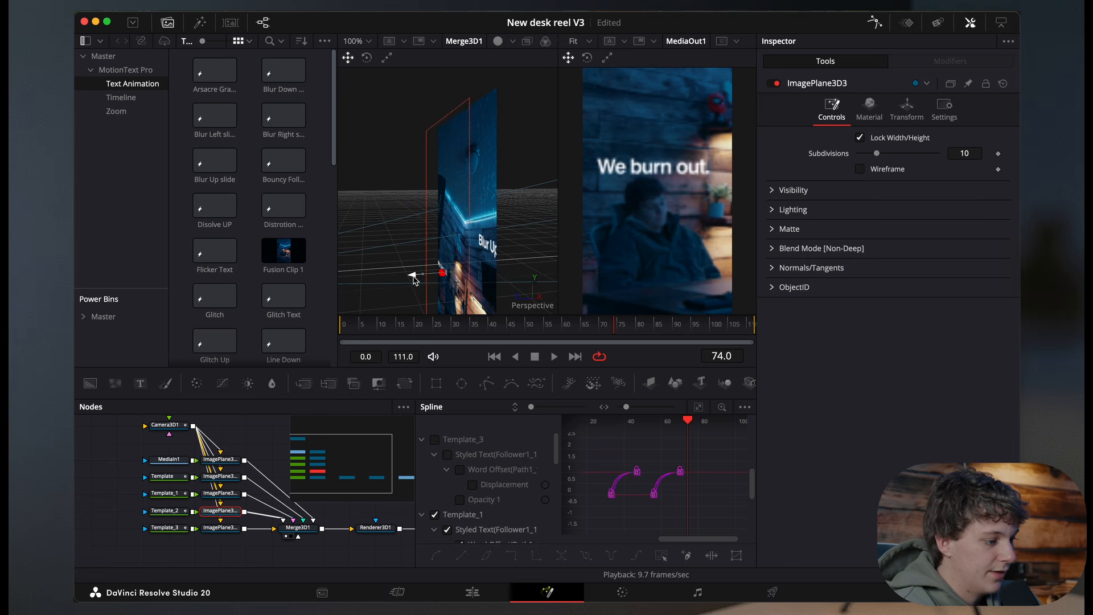
left_click_drag(443, 331, 298, 332)
key("space")
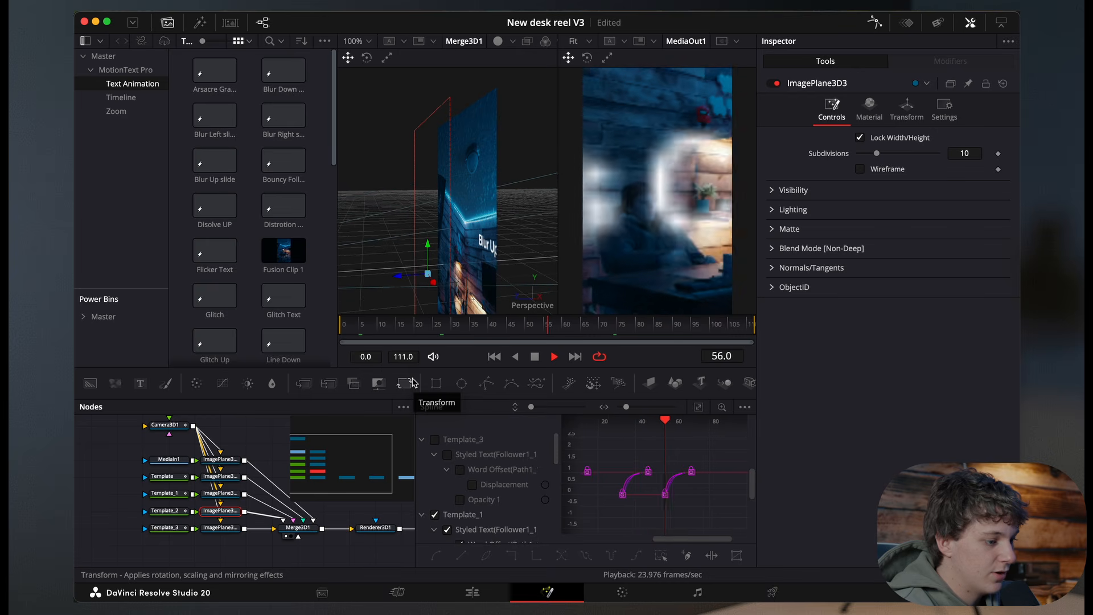
key("space")
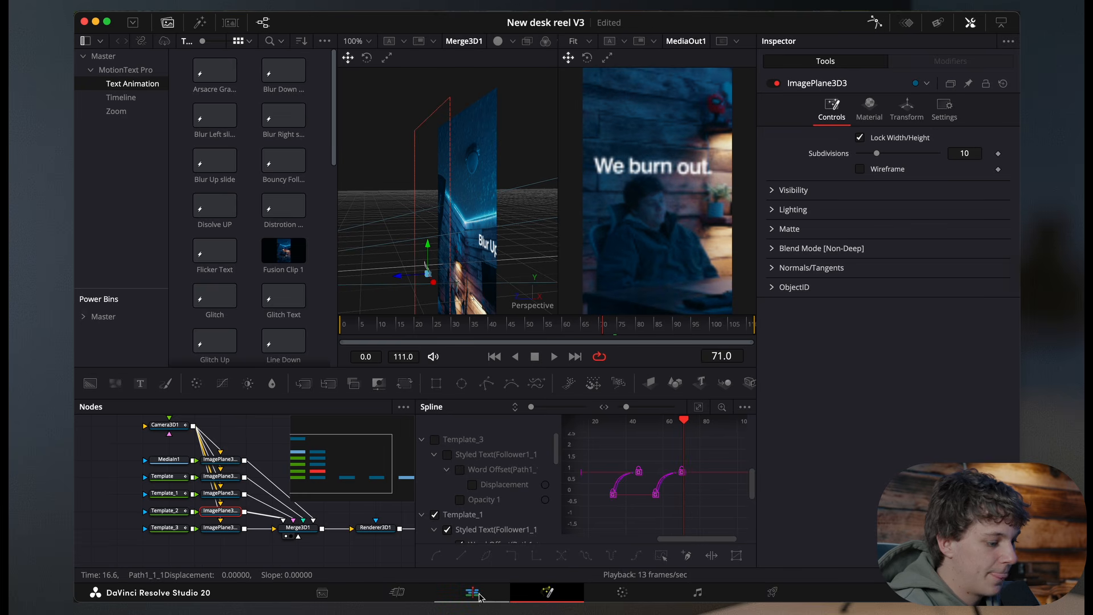
Step: Shift the Template text nodes left and insert a Gaussian Blur after the Template node
left_click(161, 513)
left_click_drag(182, 500, 133, 514)
left_click_drag(191, 480, 139, 481)
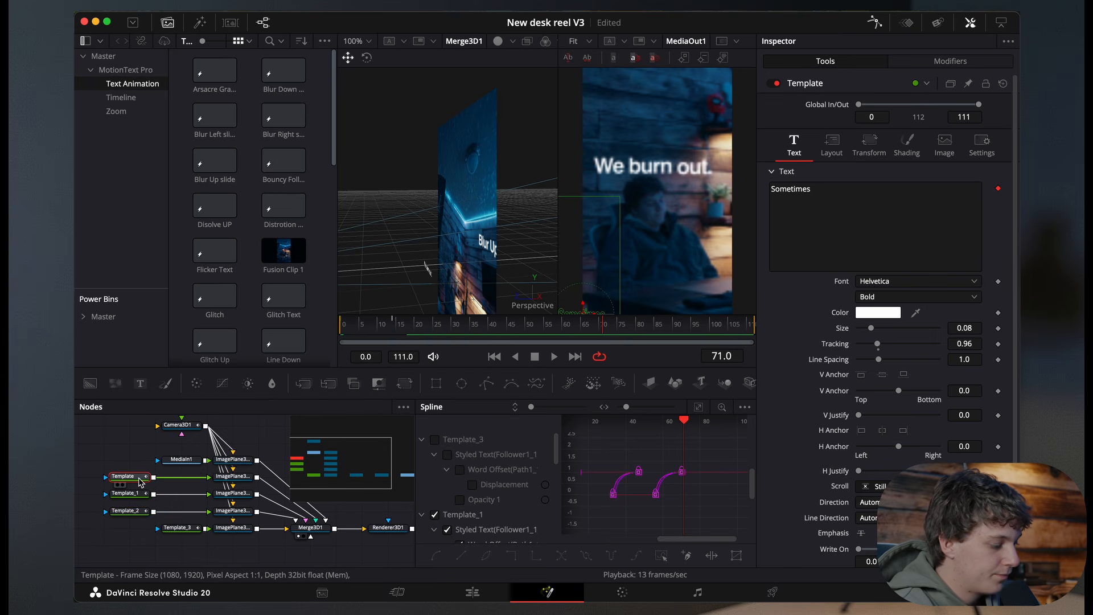
key("shift+space")
type("ga")
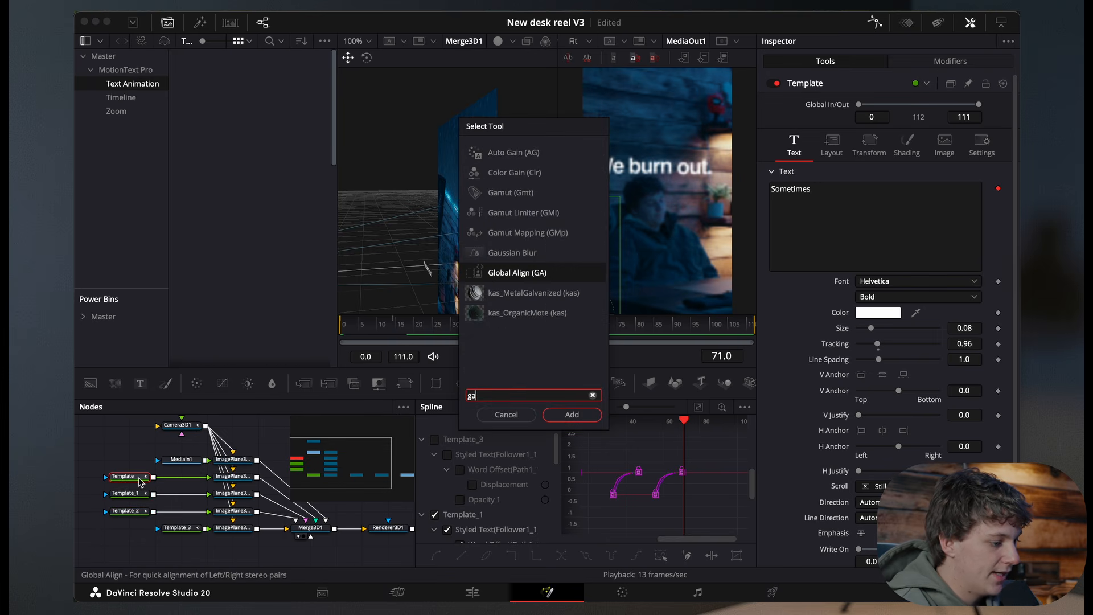
key("Up")
key("Return")
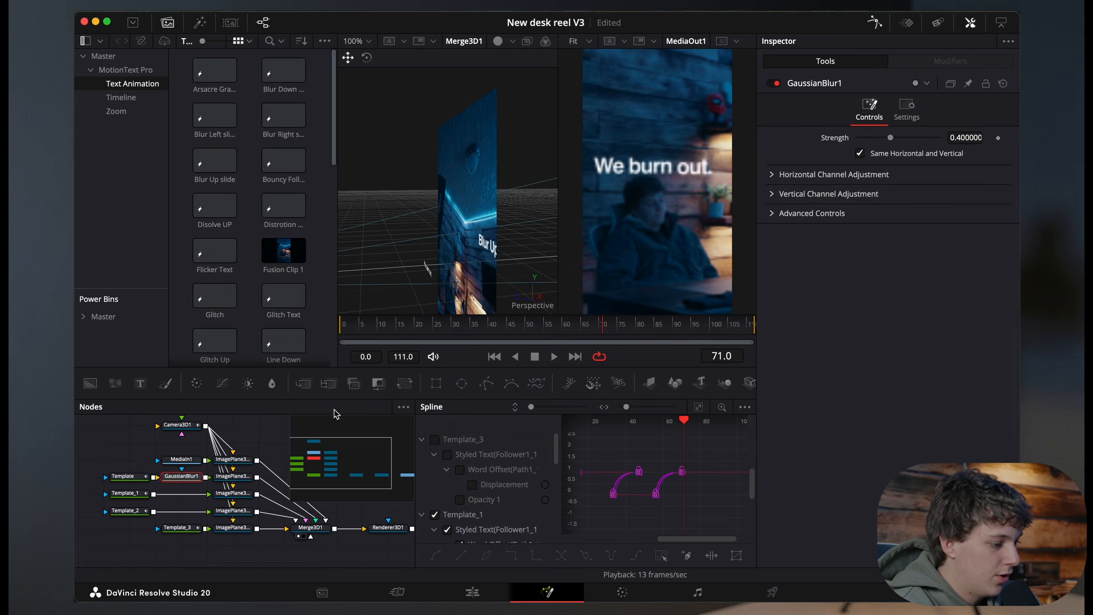
Step: Set the first Gaussian Blur's strength to 0 at frame 0 and keyframe it
key("Home")
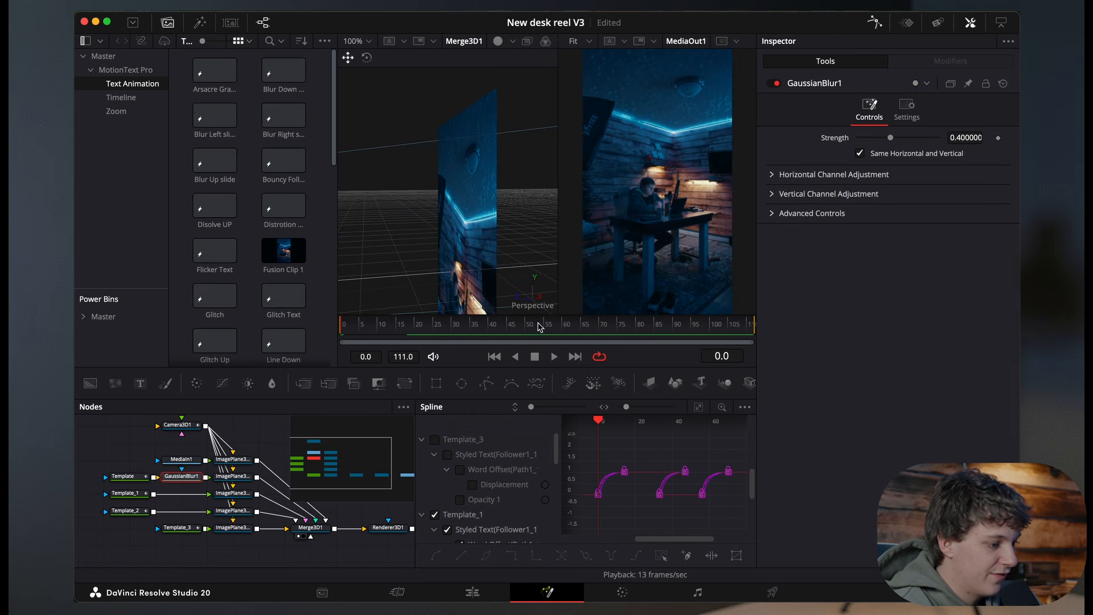
key("space")
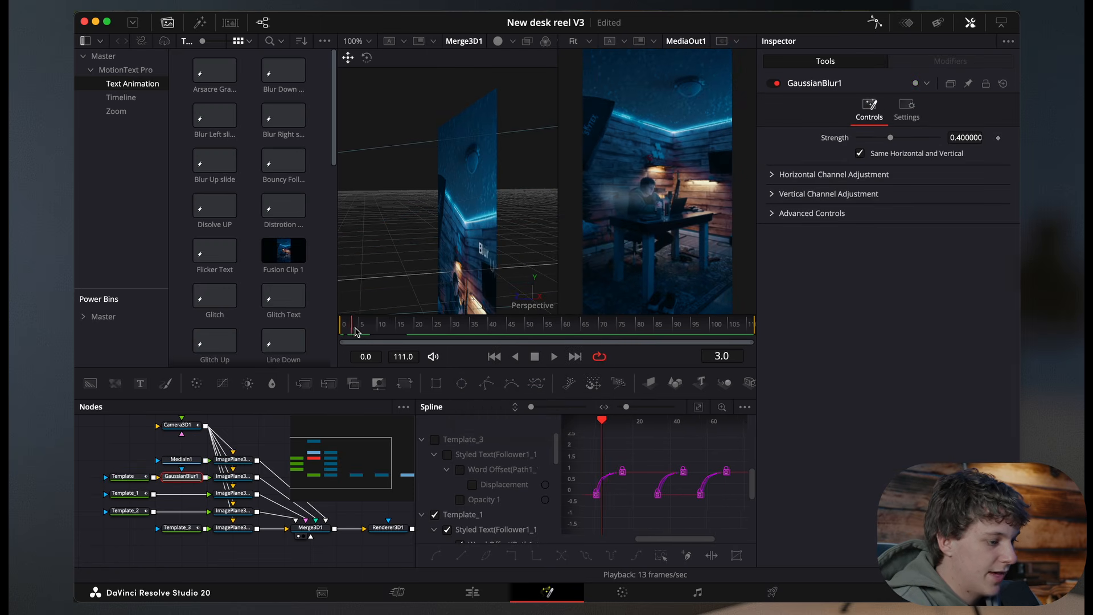
key("Home")
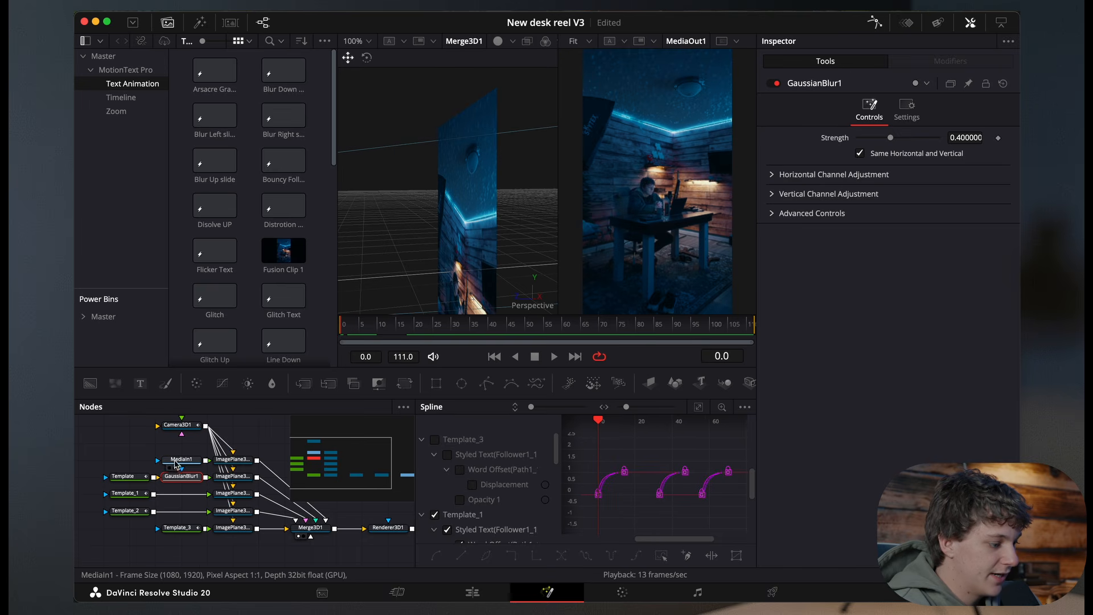
scroll(438, 501, "down", 1)
scroll(439, 501, "down", 5)
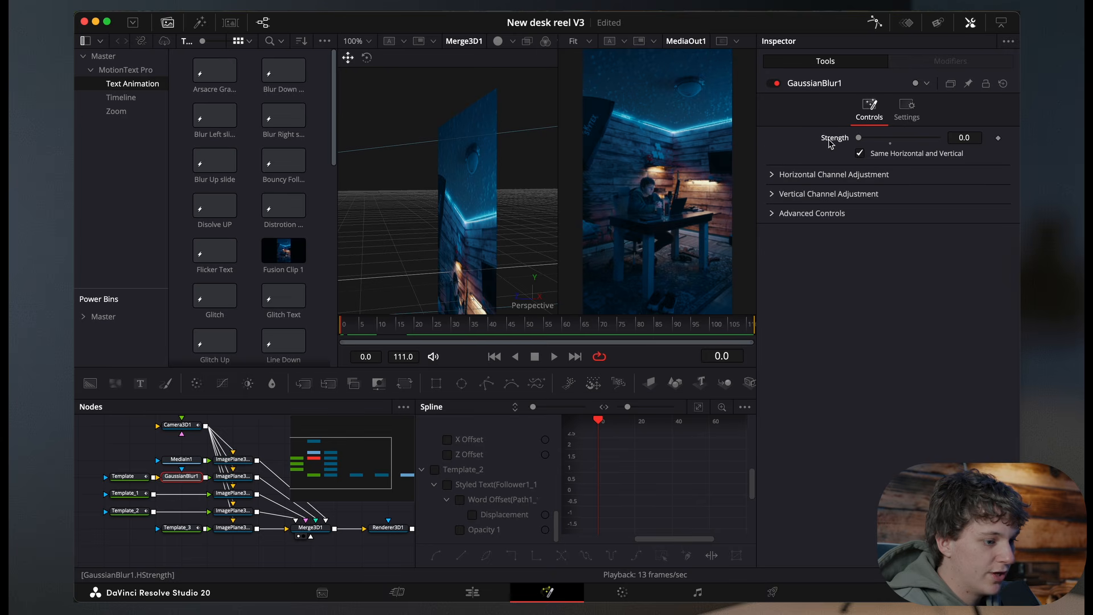
left_click(999, 138)
key("space")
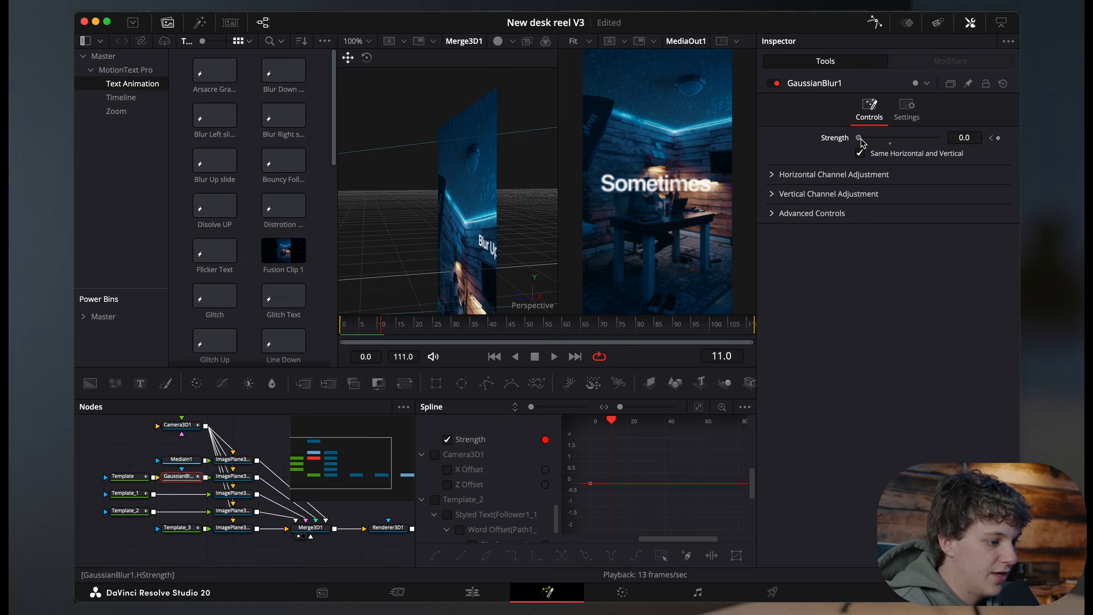
Step: Keyframe the blur strength at 0.165 on frame 11 and smooth the blur's keyframes in the Spline editor
left_click_drag(868, 142, 877, 145)
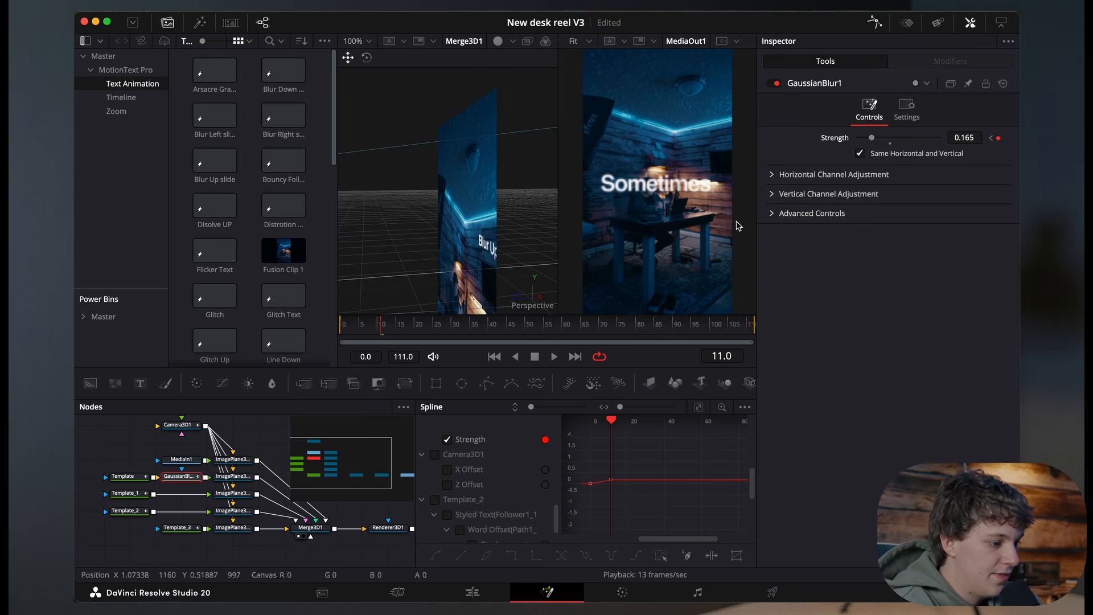
left_click(699, 408)
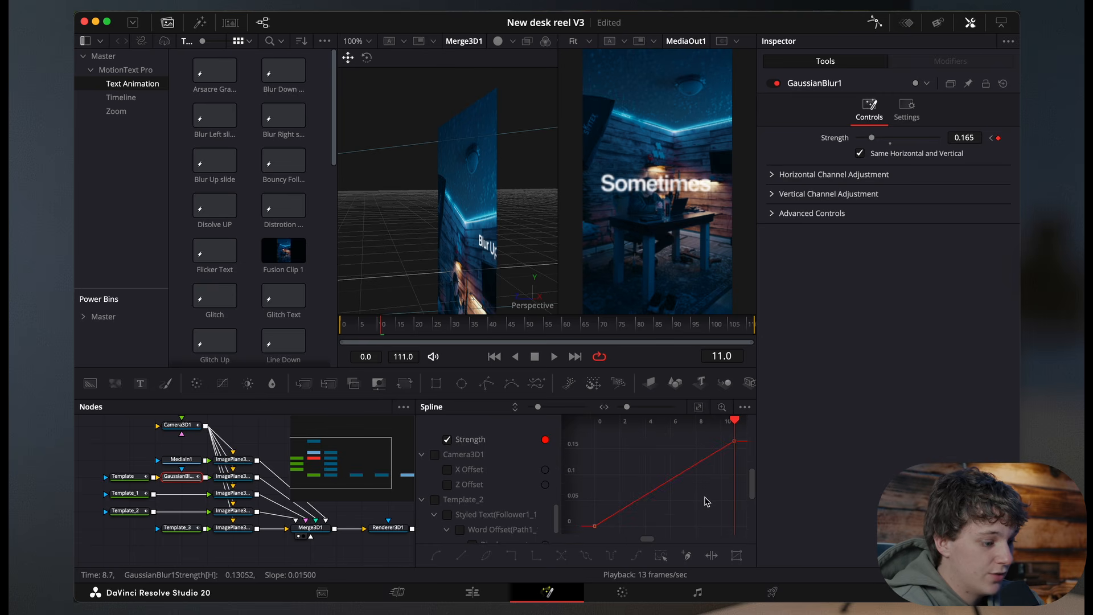
key("ctrl+a")
key("s")
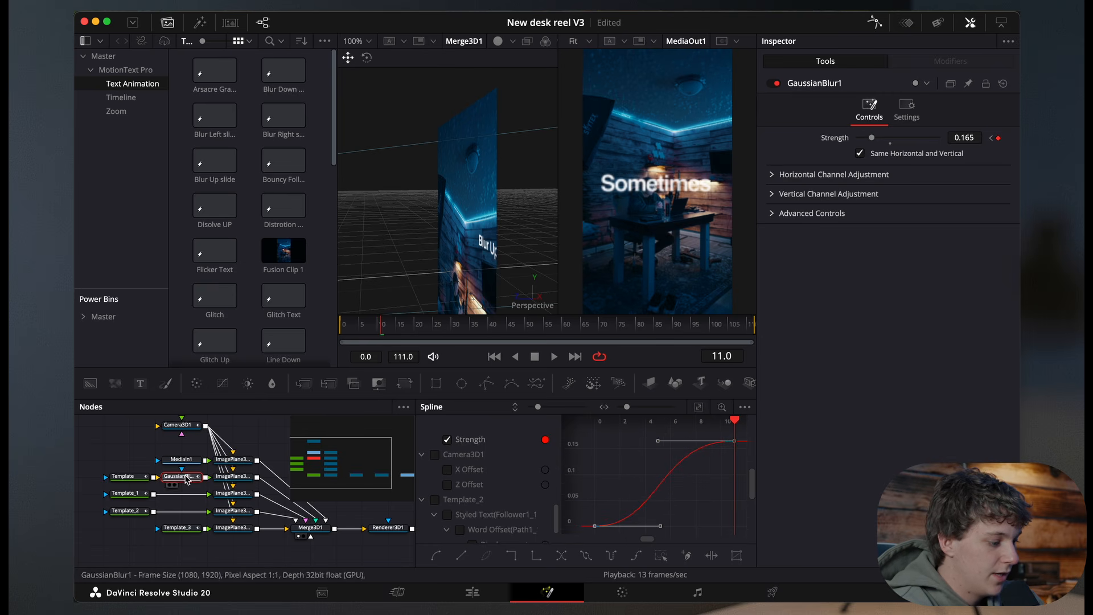
Step: Insert a second Gaussian Blur after the Template_1 node
left_click(131, 495)
key("shift+space")
type("ga")
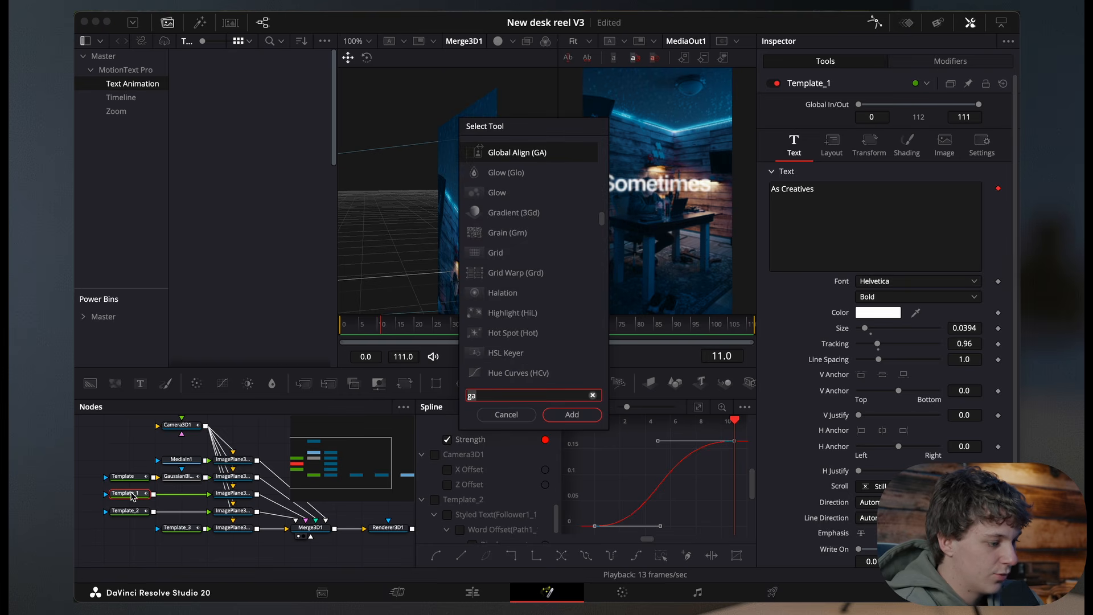
key("Up")
key("Return")
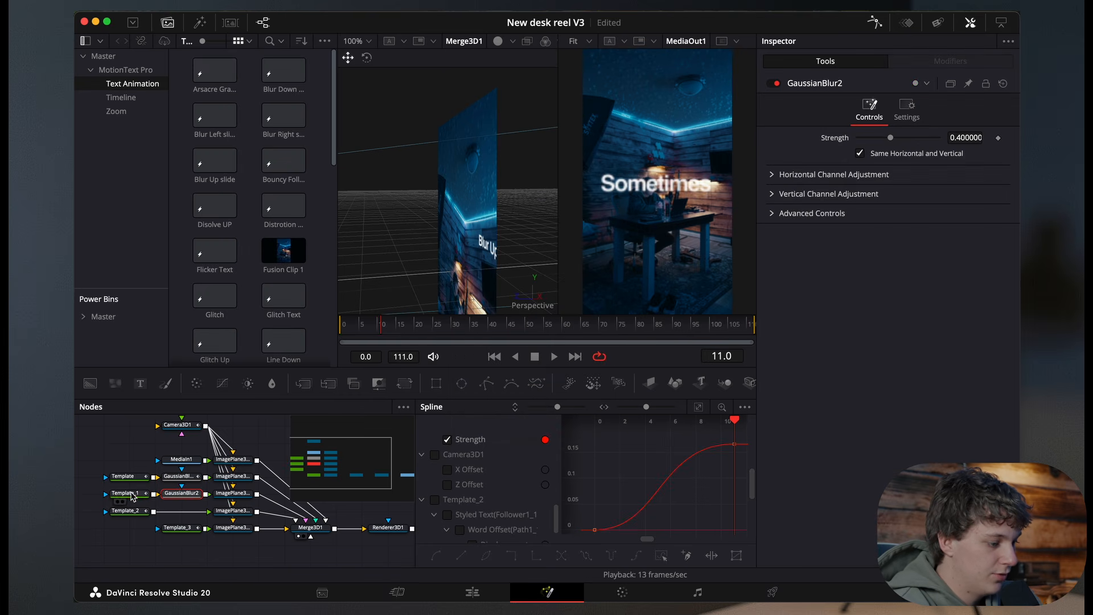
Step: Animate the second blur's strength from 0 around frame 33 and preview the As Creatives text
key("space")
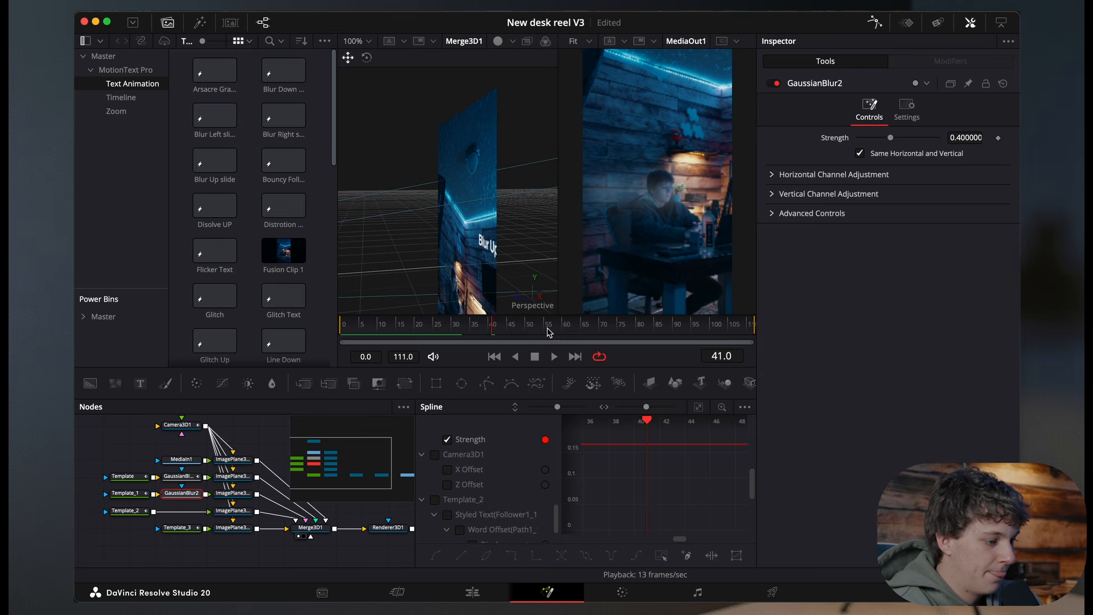
left_click(469, 331)
left_click_drag(466, 332, 464, 335)
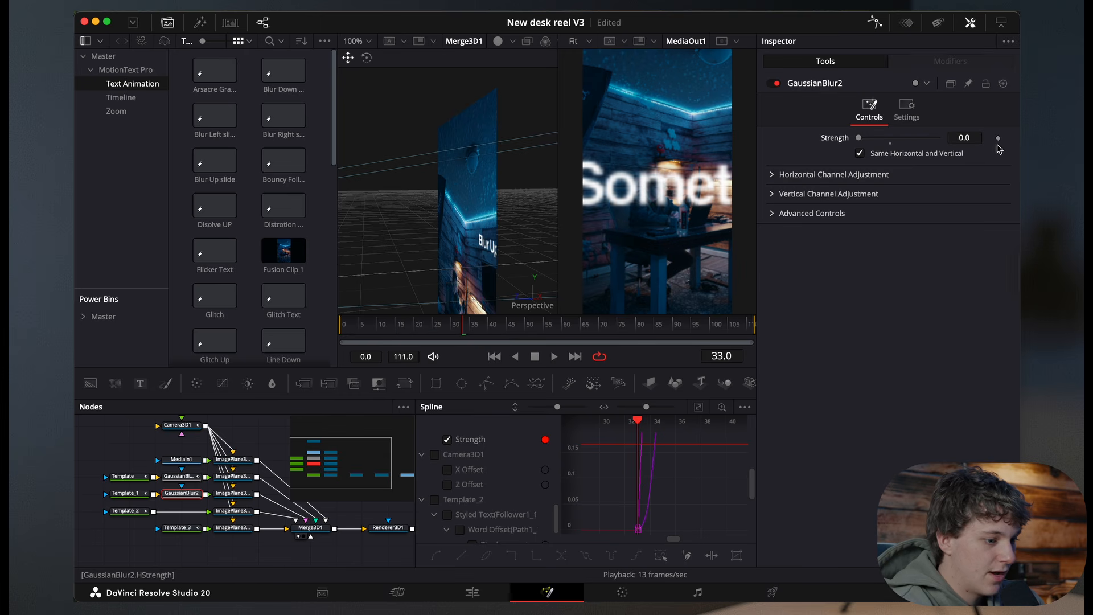
key("space")
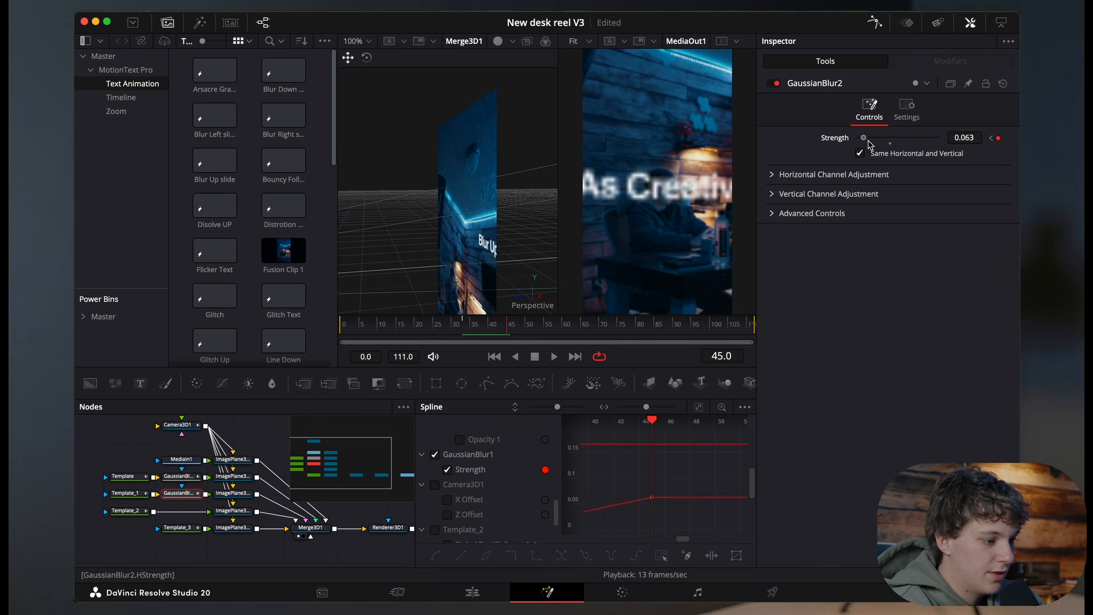
Step: Set the timeline playback resolution to Full and fit the output viewer to the frame
left_click(426, 8)
mouse_move(422, 57)
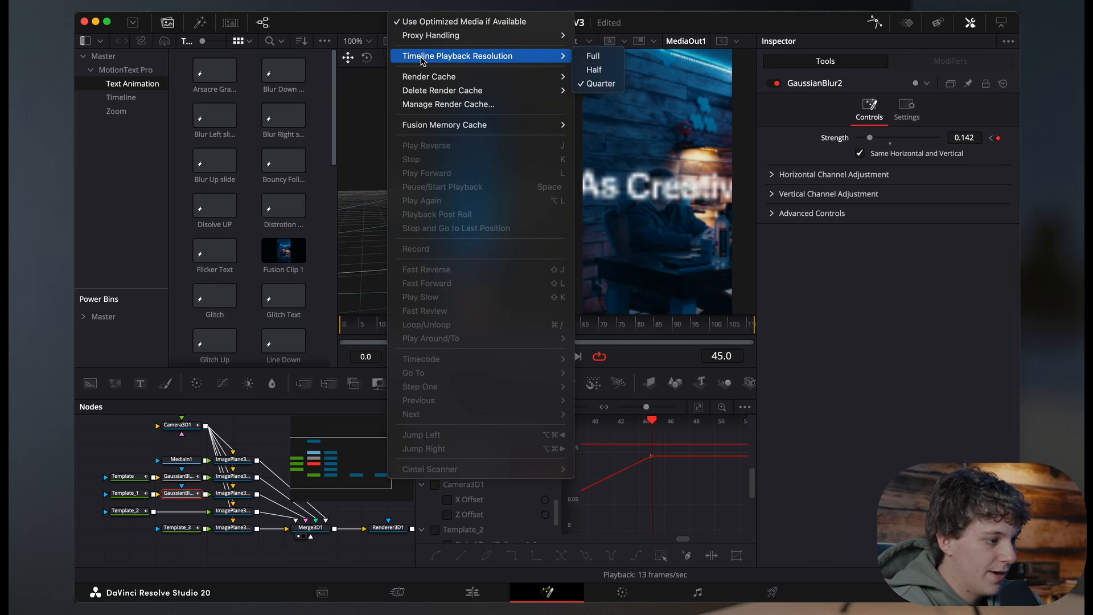
left_click(596, 57)
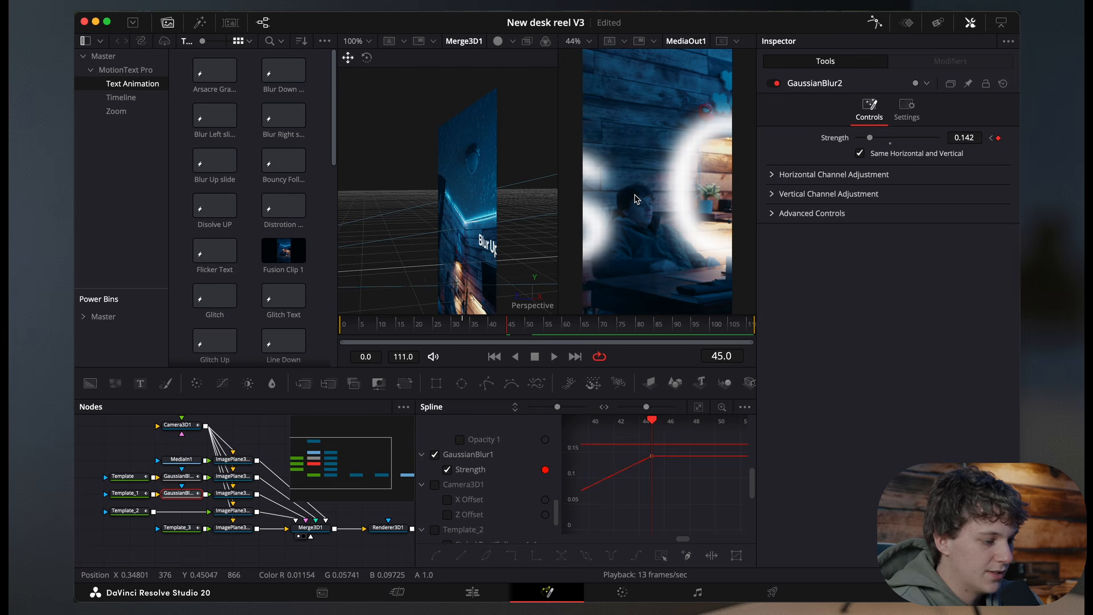
left_click(589, 43)
left_click(587, 56)
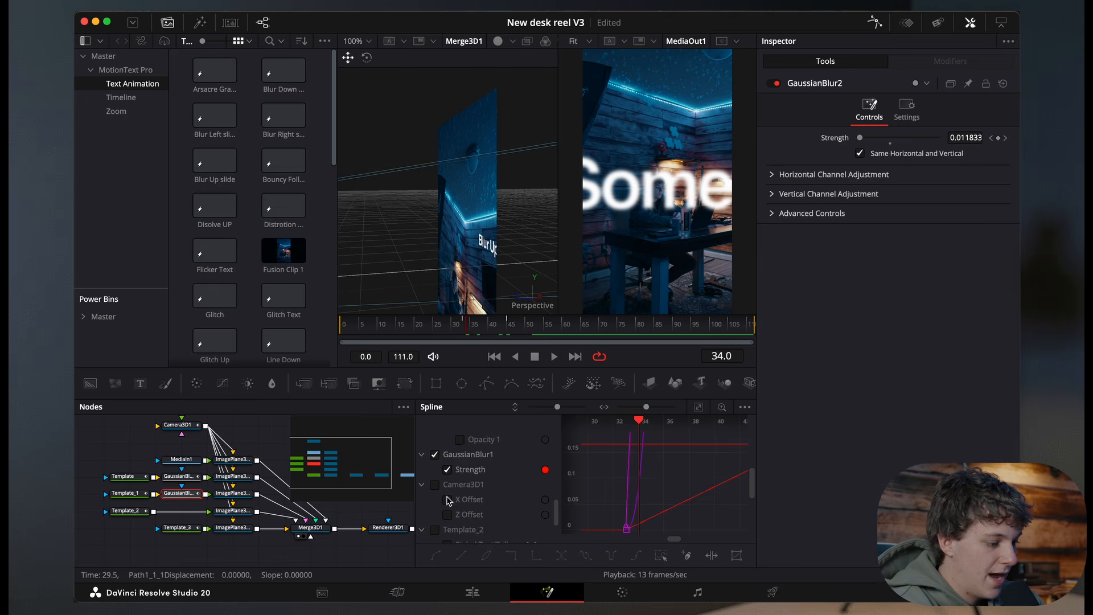
Step: Toggle which Template_1 and blur curves are shown in the Spline editor list
scroll(447, 498, "down", 4)
scroll(448, 499, "up", 9)
left_click(435, 469)
scroll(438, 476, "up", 2)
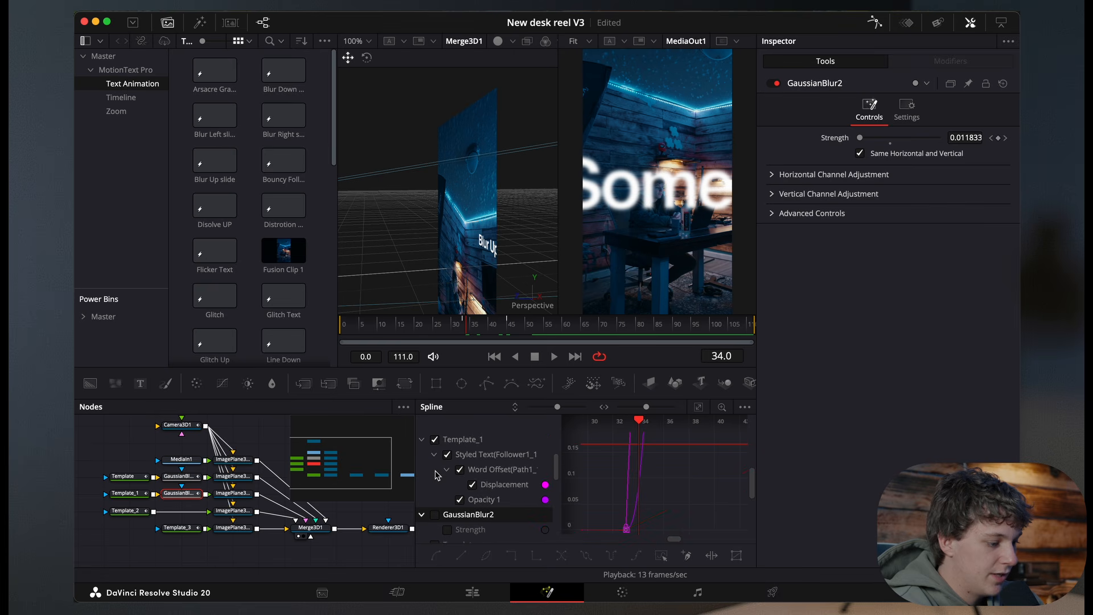
left_click(435, 440)
scroll(443, 473, "down", 5)
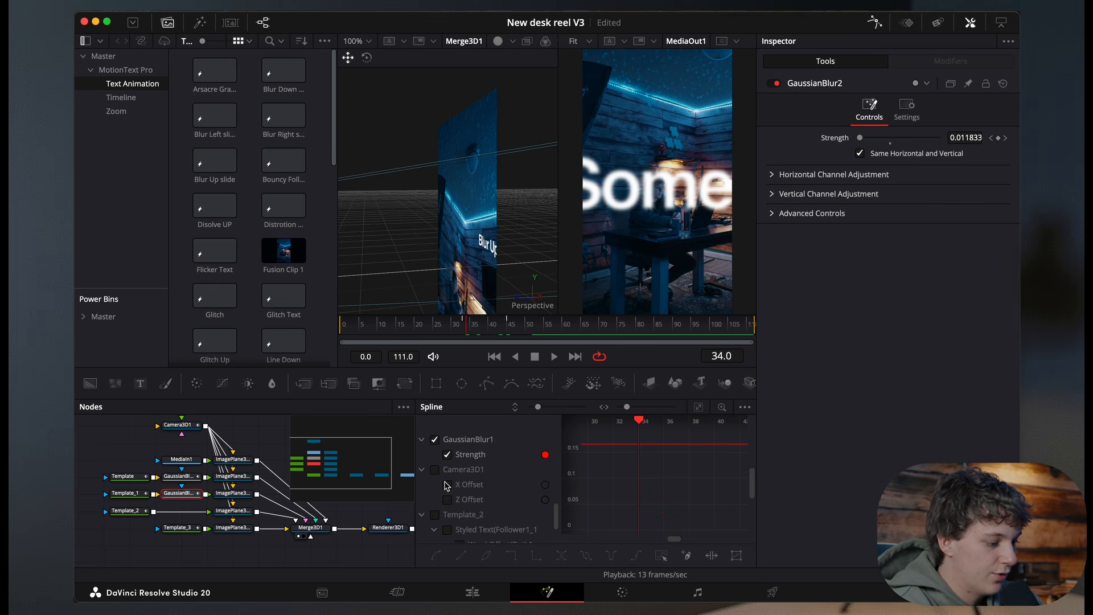
Step: Show the GaussianBlur2 strength curve in the Spline editor and fit it to the view
left_click(699, 407)
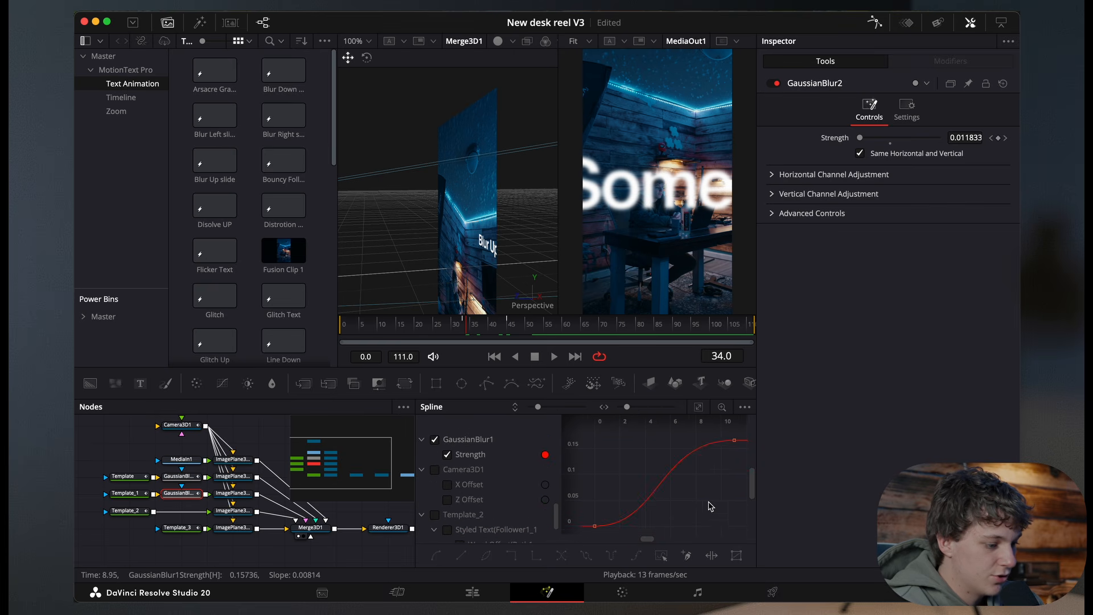
left_click(436, 441)
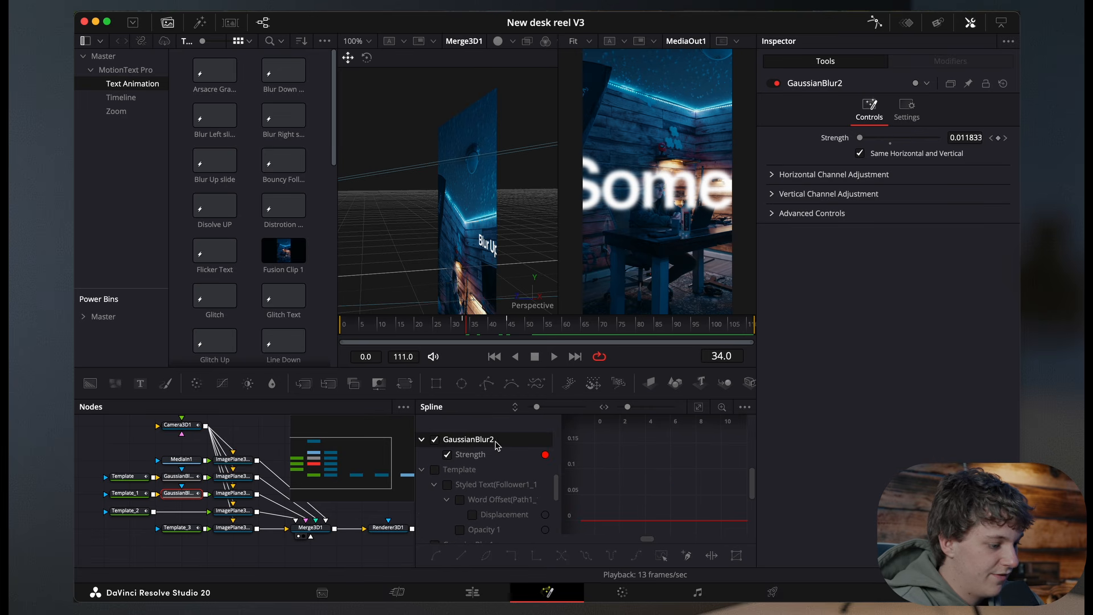
left_click(700, 408)
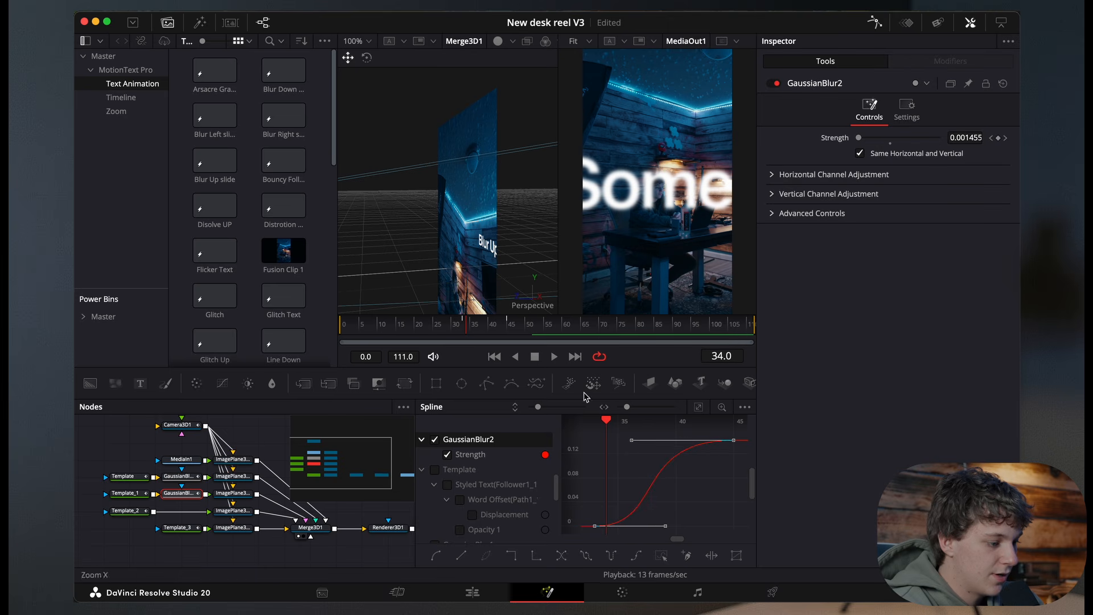
Step: Insert a Gaussian Blur after the Template_2 node
left_click(135, 514)
key("shift+space")
type("ga")
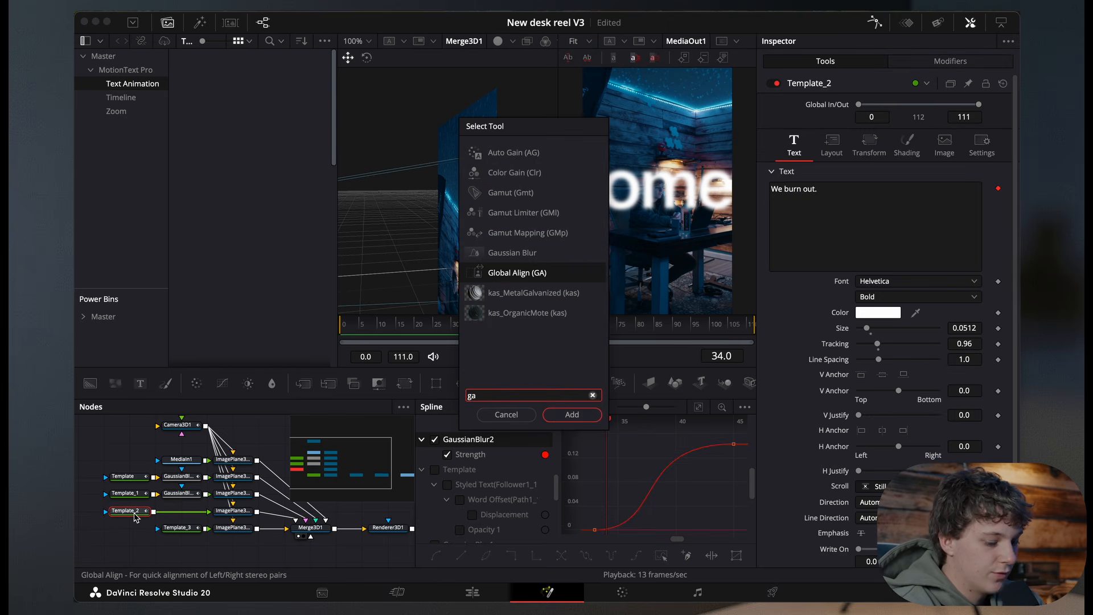
key("Up")
key("Return")
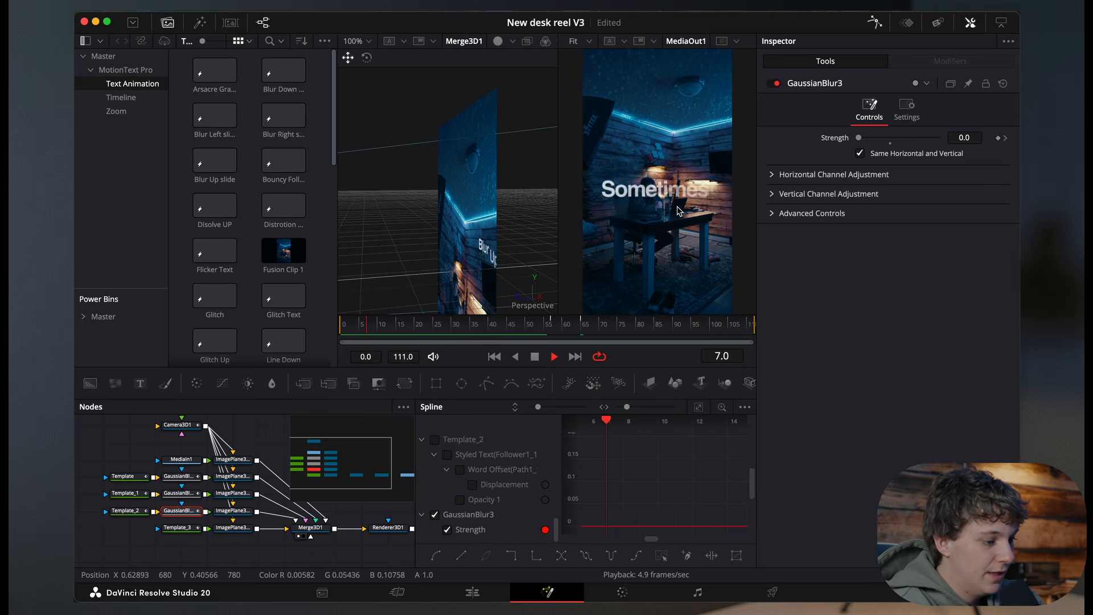
Step: Change the timeline playback resolution and preview the blurred text animation
key("space")
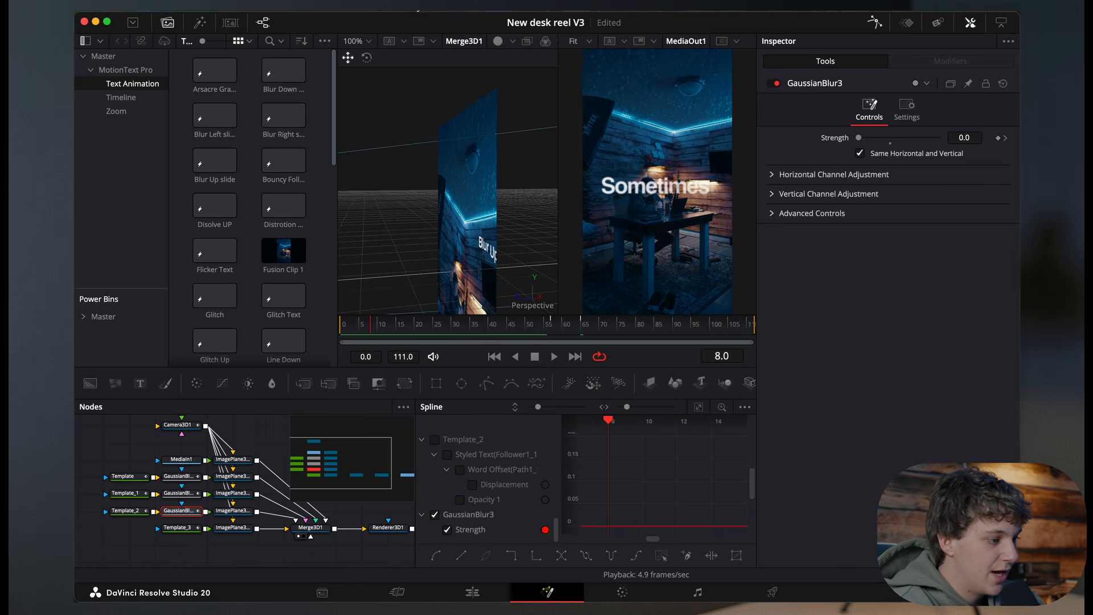
left_click(416, 10)
left_click(600, 83)
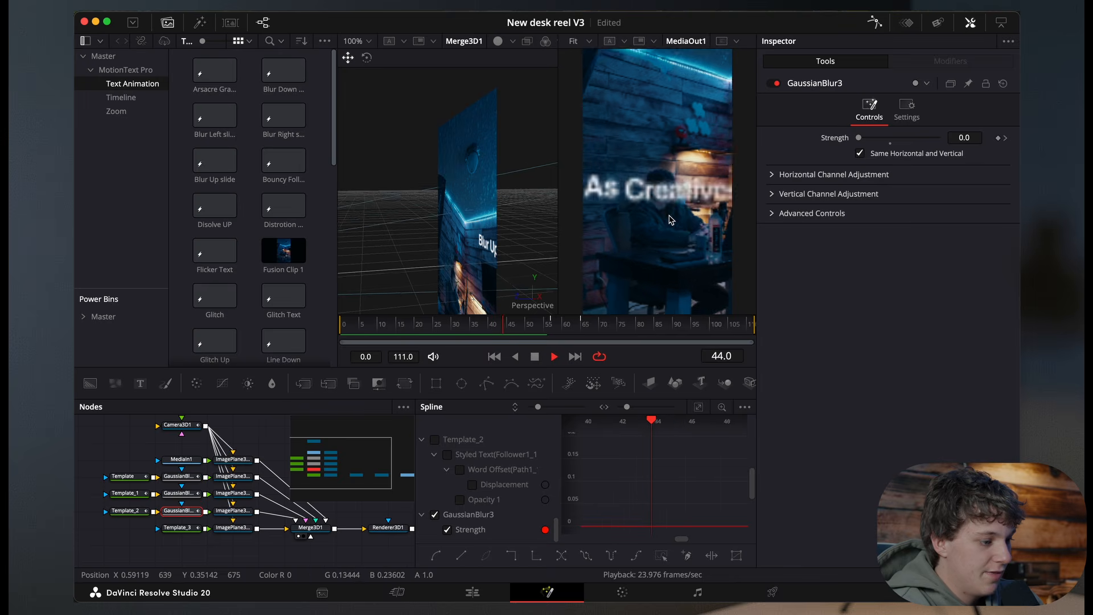
key("space")
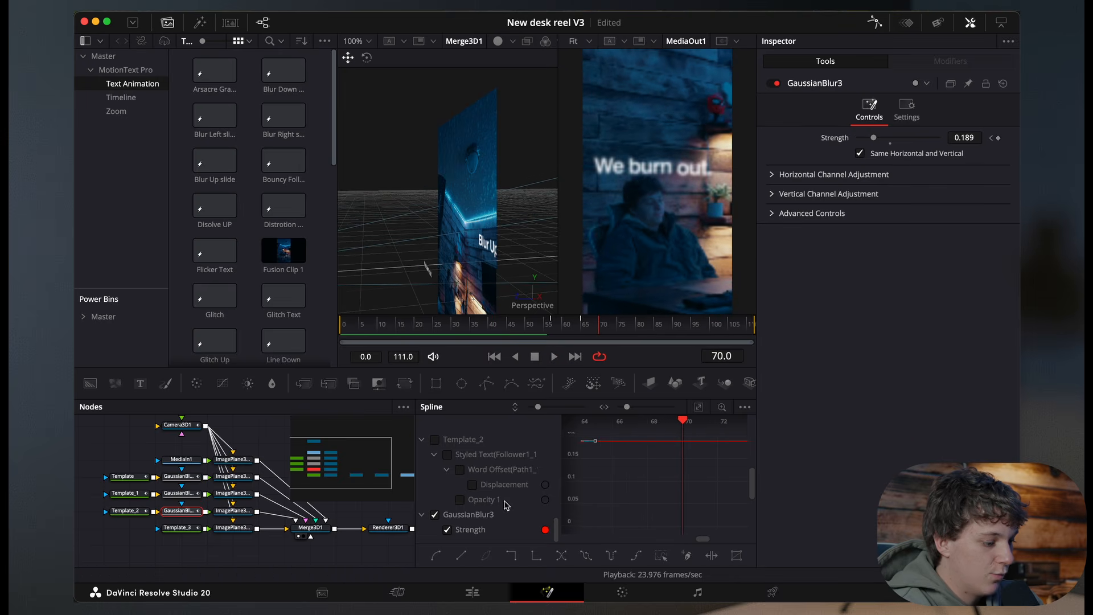
Step: Switch to the Edit page and place the C7206.MP4 clip from the Master bin onto the timeline
left_click(472, 594)
key("space")
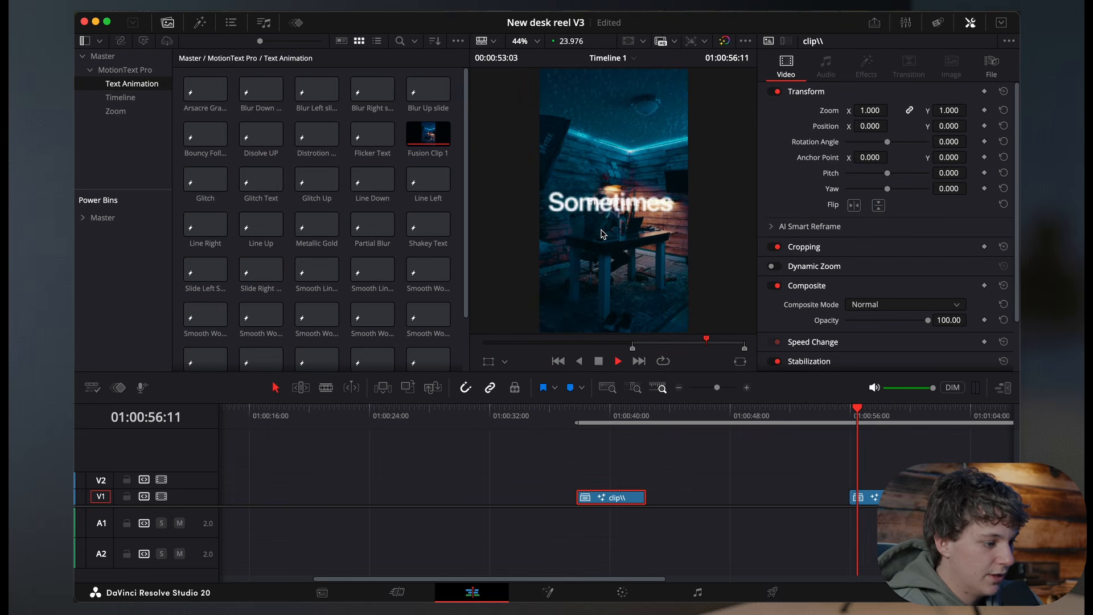
left_click(578, 415)
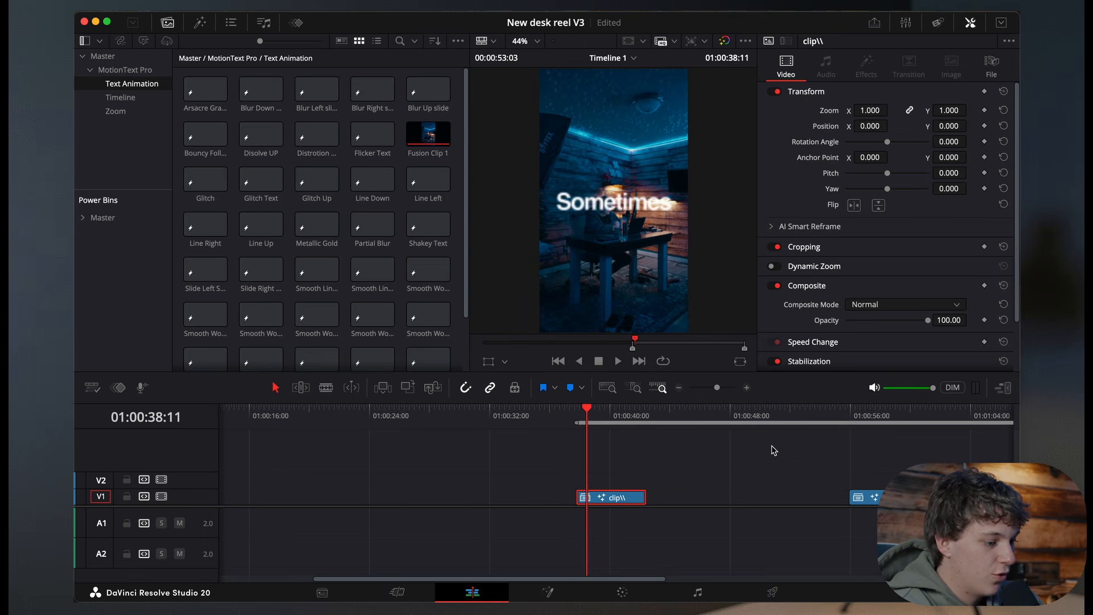
left_click(103, 56)
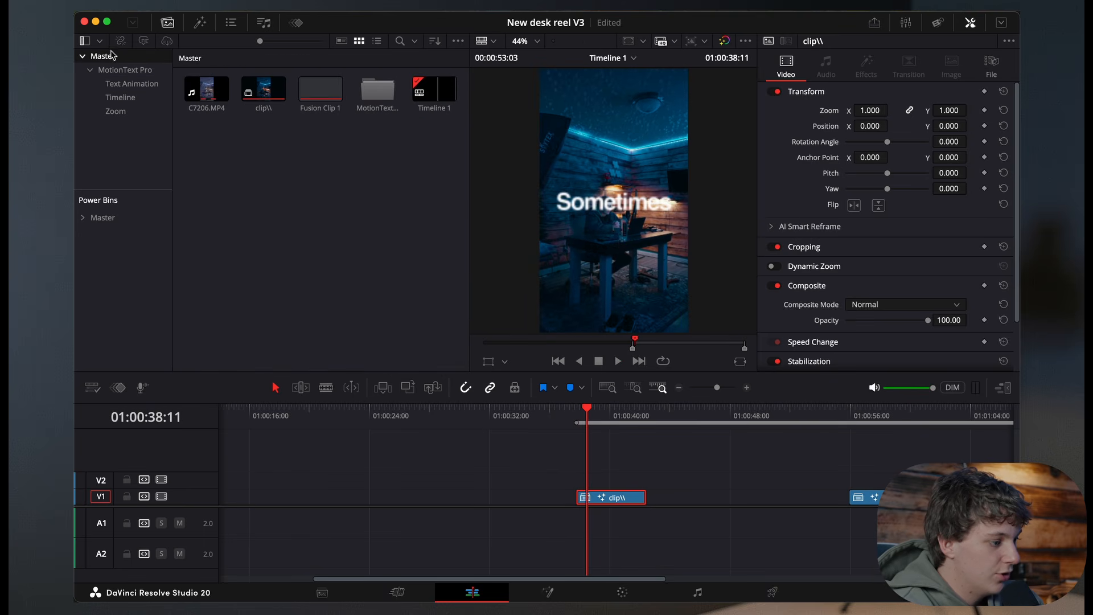
left_click_drag(227, 95, 770, 504)
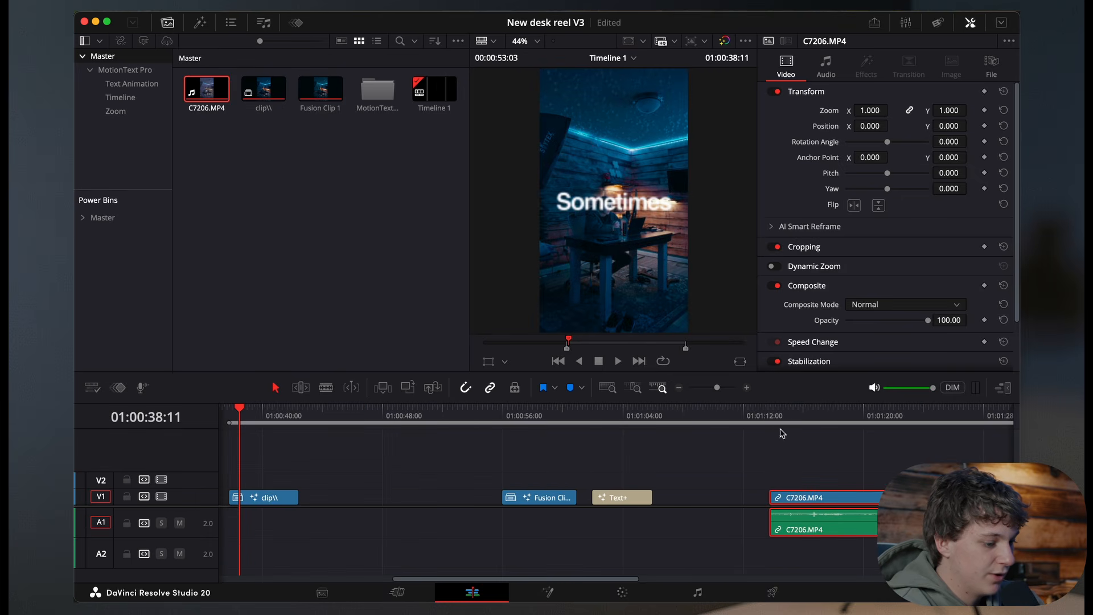
Step: Scrub and zoom the timeline and play back the Fusion text clip
left_click_drag(782, 413, 813, 411)
left_click(679, 387)
left_click(804, 412)
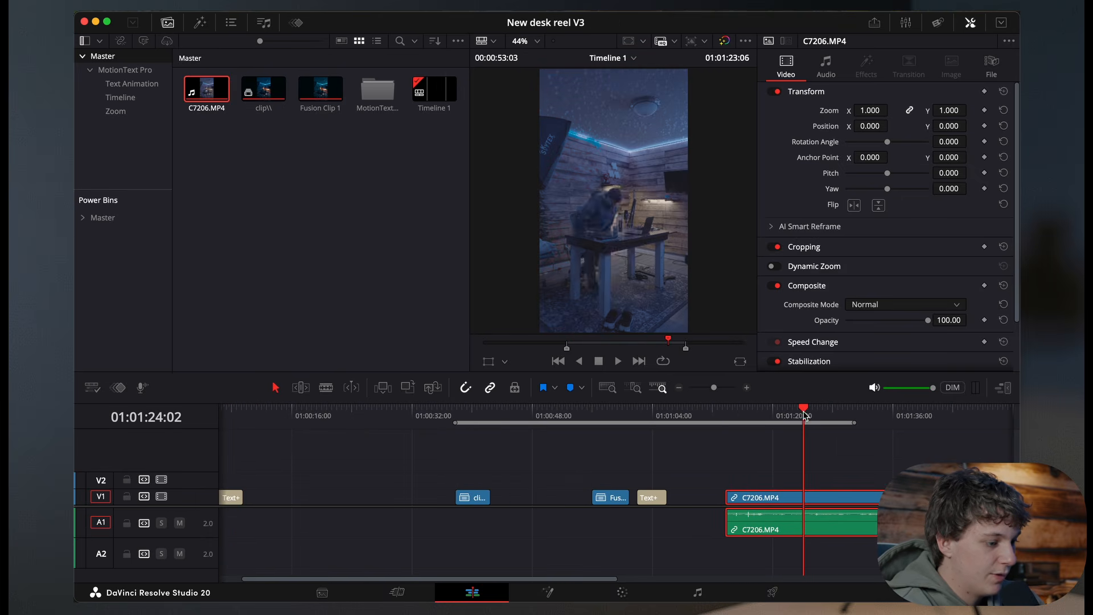
left_click(679, 387)
mouse_move(544, 416)
left_mouse_down()
mouse_move(663, 420)
mouse_move(550, 426)
left_mouse_up()
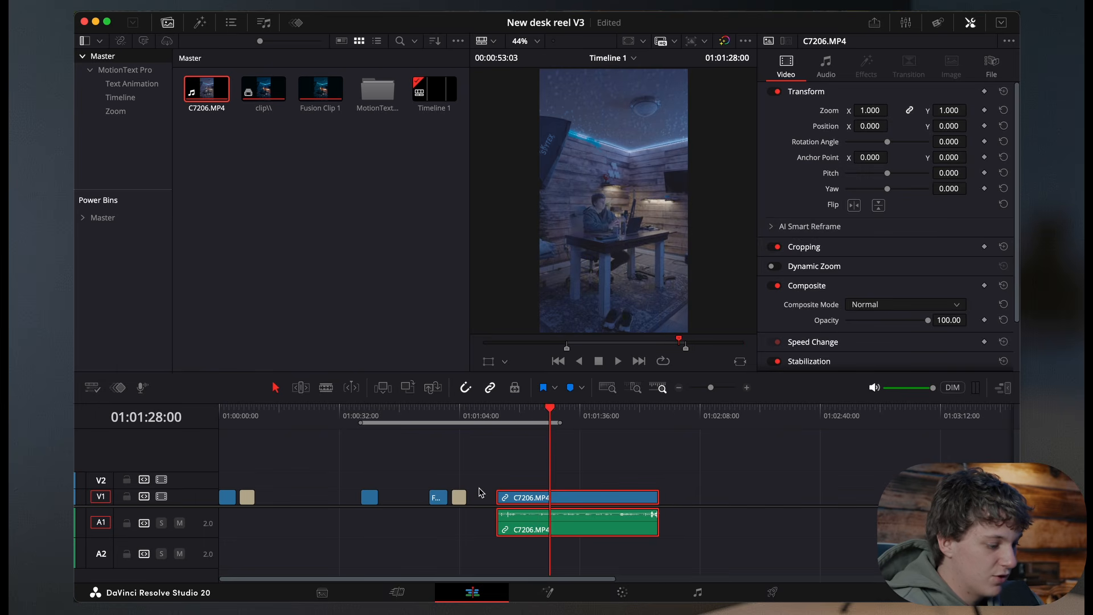
left_click(746, 388)
key("space")
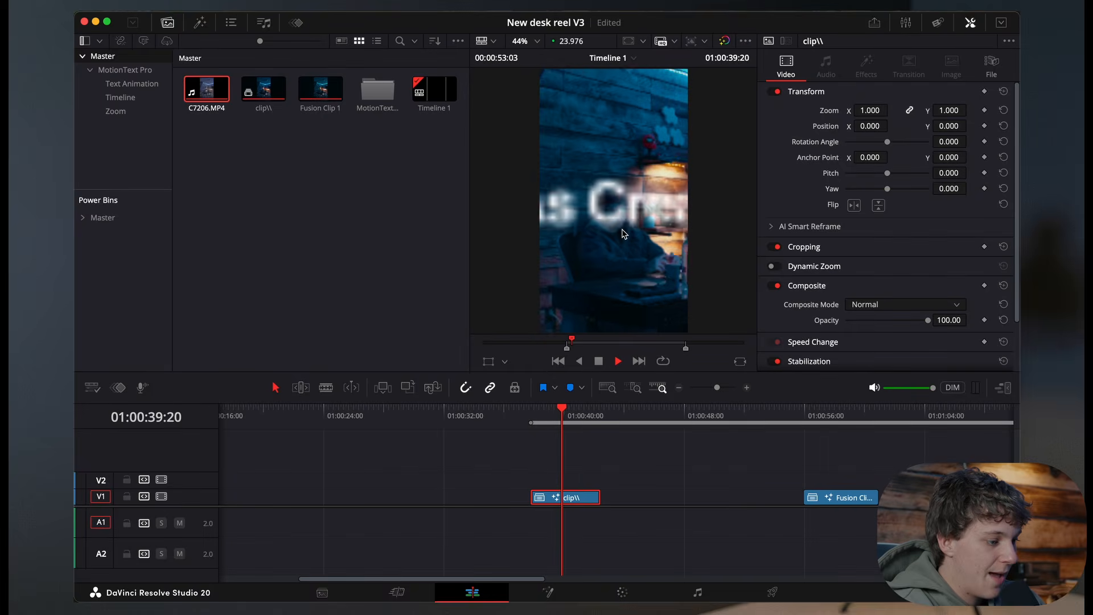
key("space")
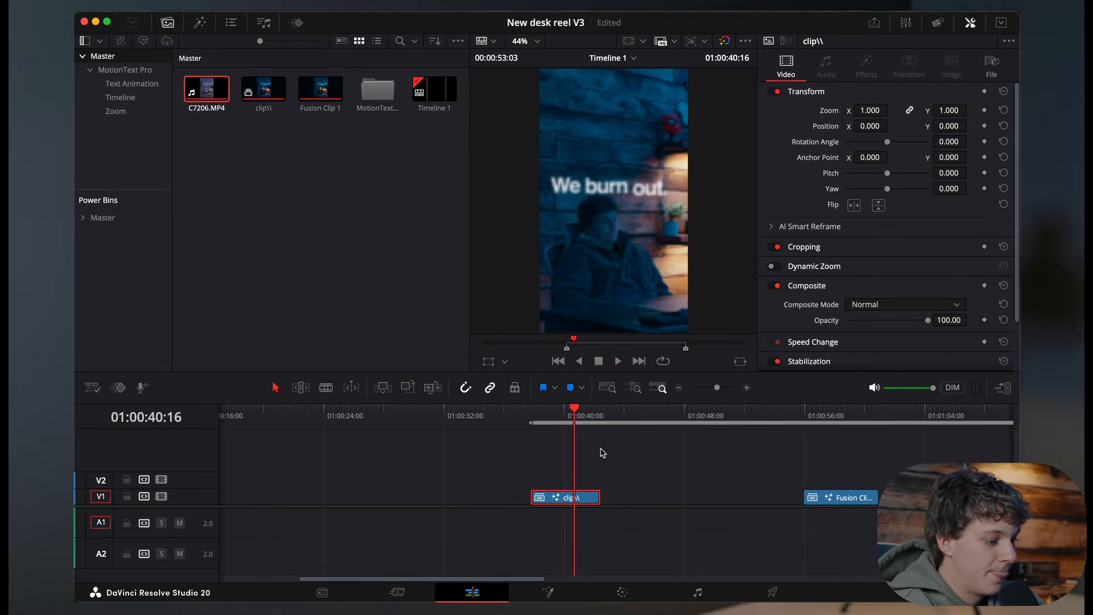
left_click(747, 389)
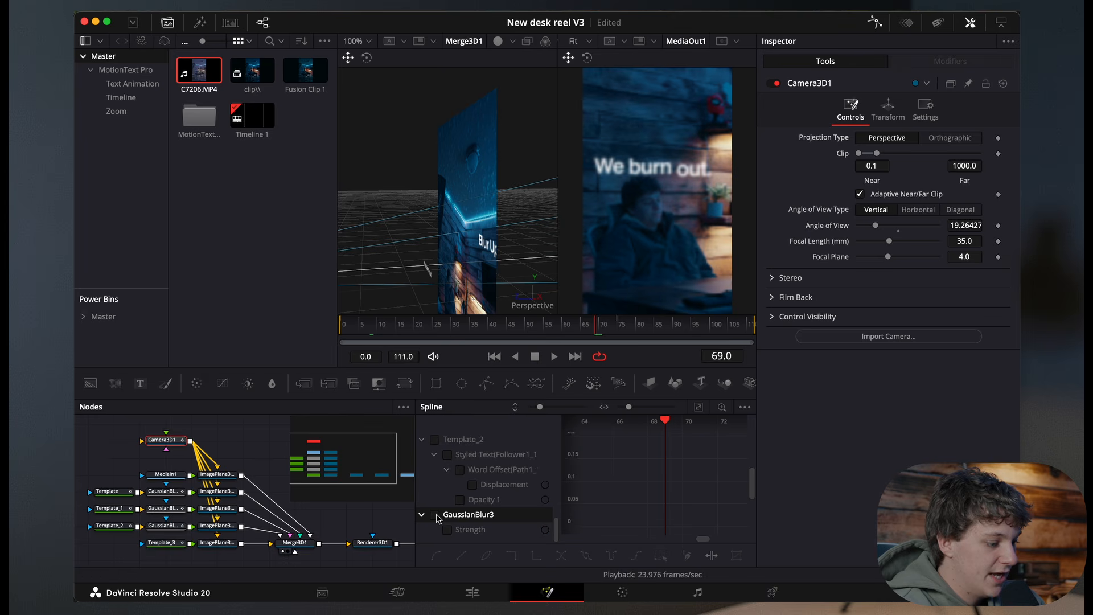
Step: Review the Camera3D1 Z Offset curve in the Spline editor and play the composition
scroll(438, 519, "up", 5)
scroll(438, 519, "down", 3)
scroll(438, 519, "down", 4)
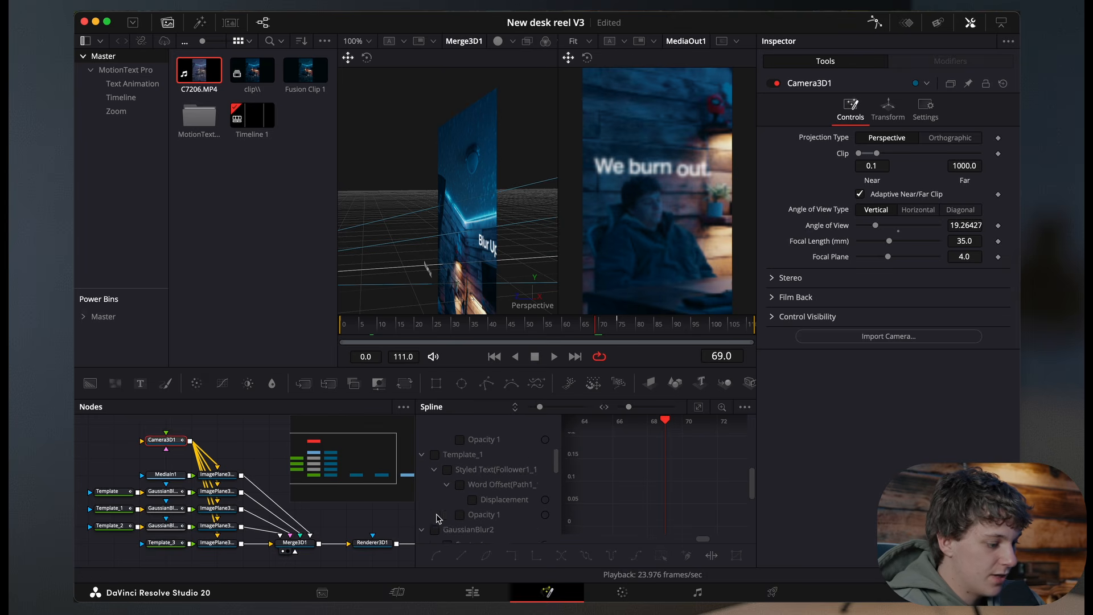
scroll(440, 516, "up", 5)
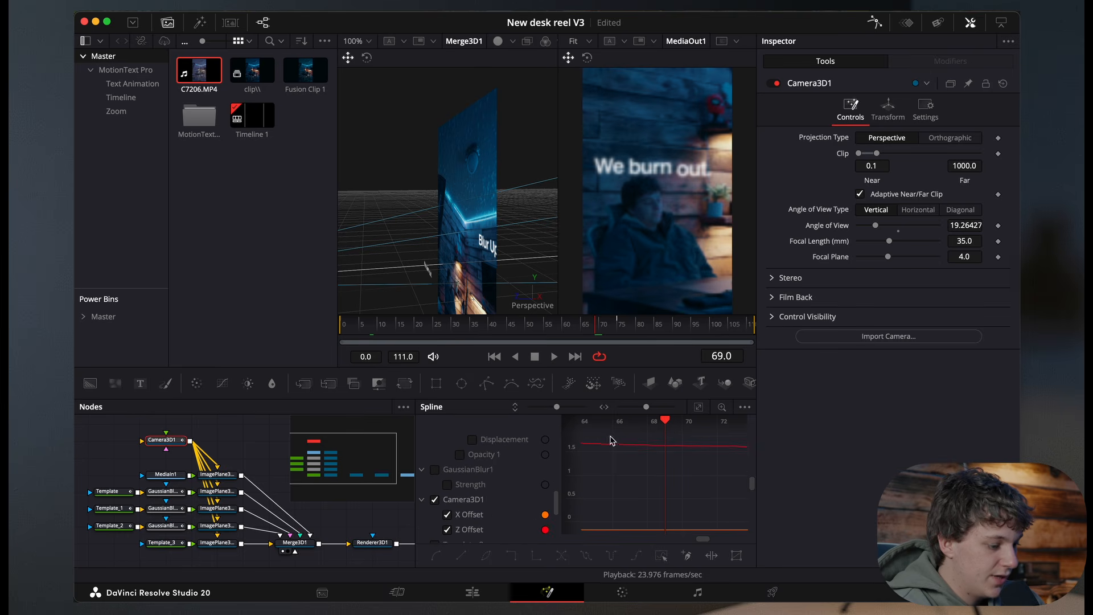
left_click(701, 407)
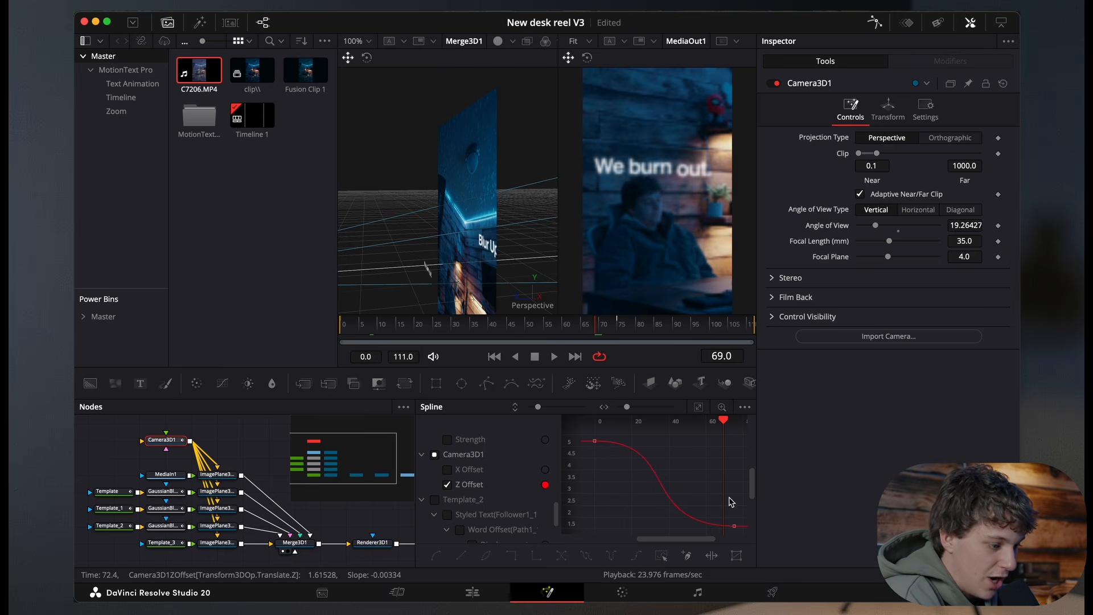
left_click(626, 332)
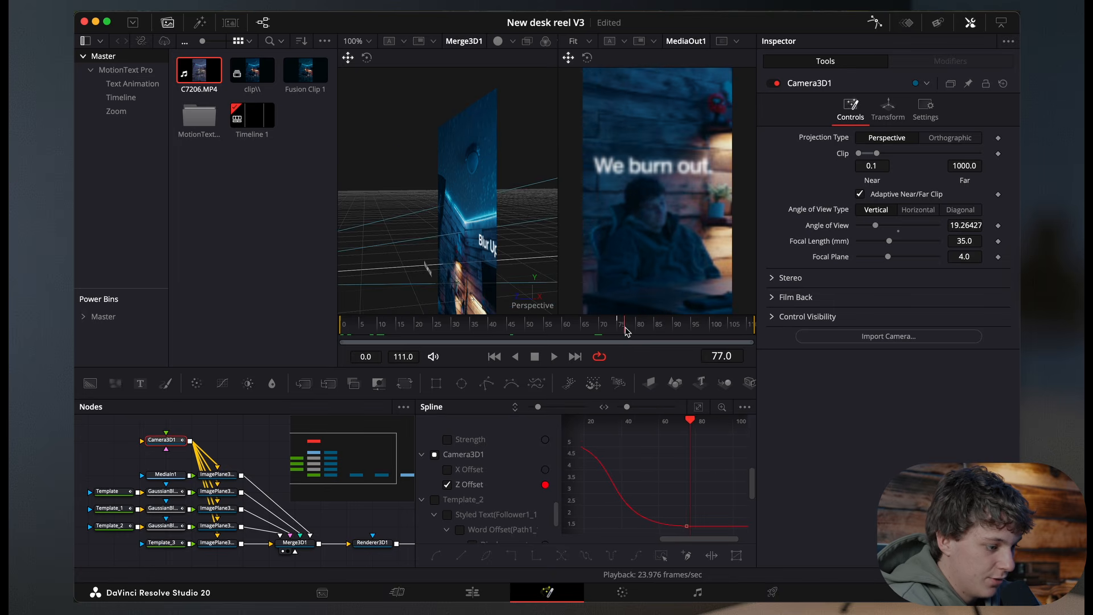
key("space")
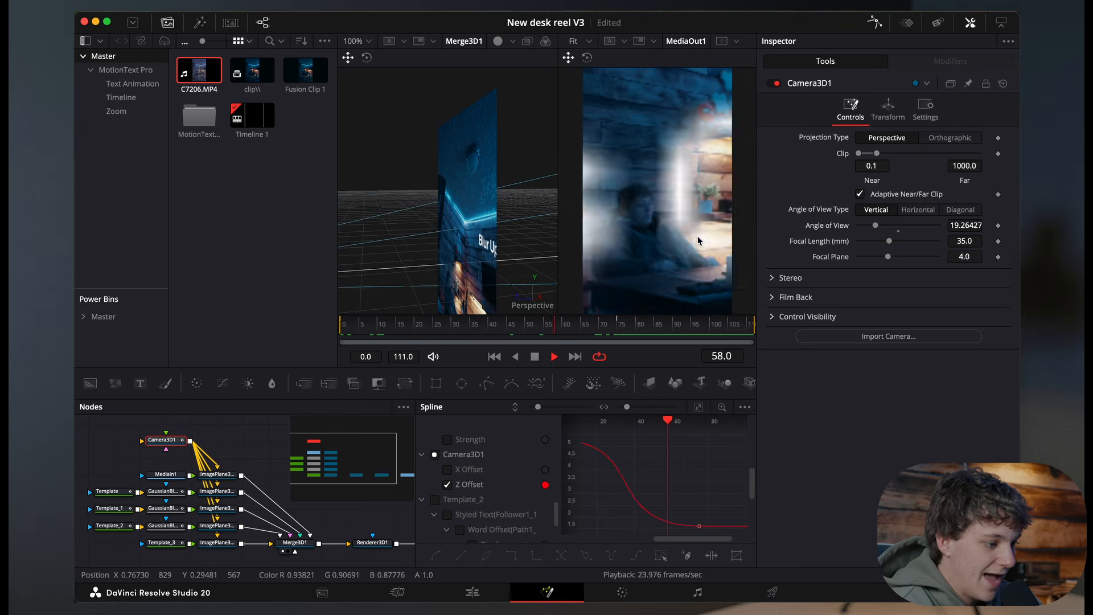
key("space")
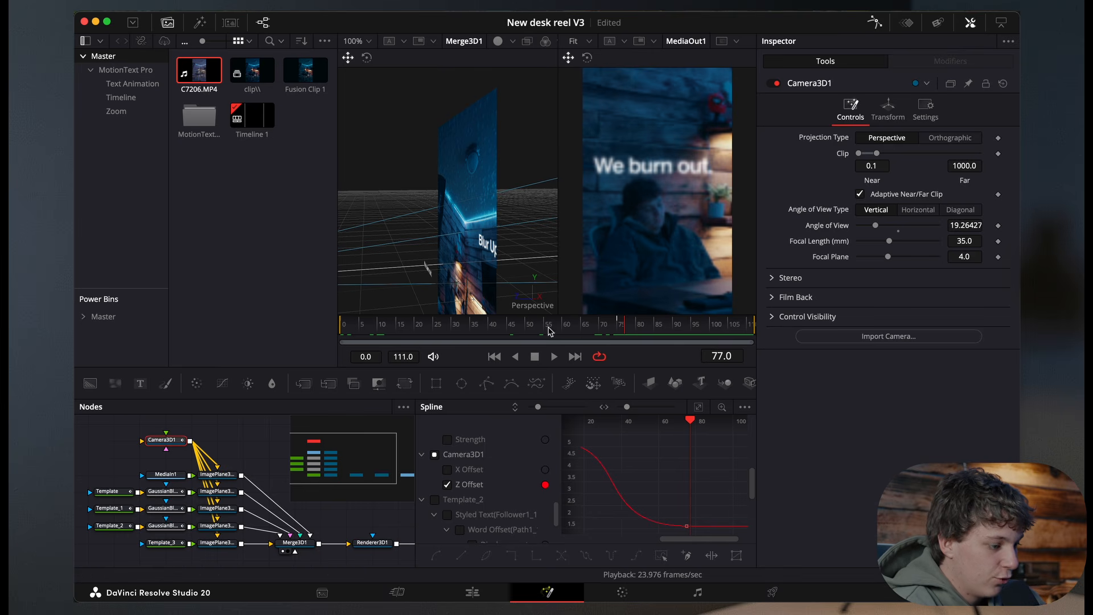
key("space")
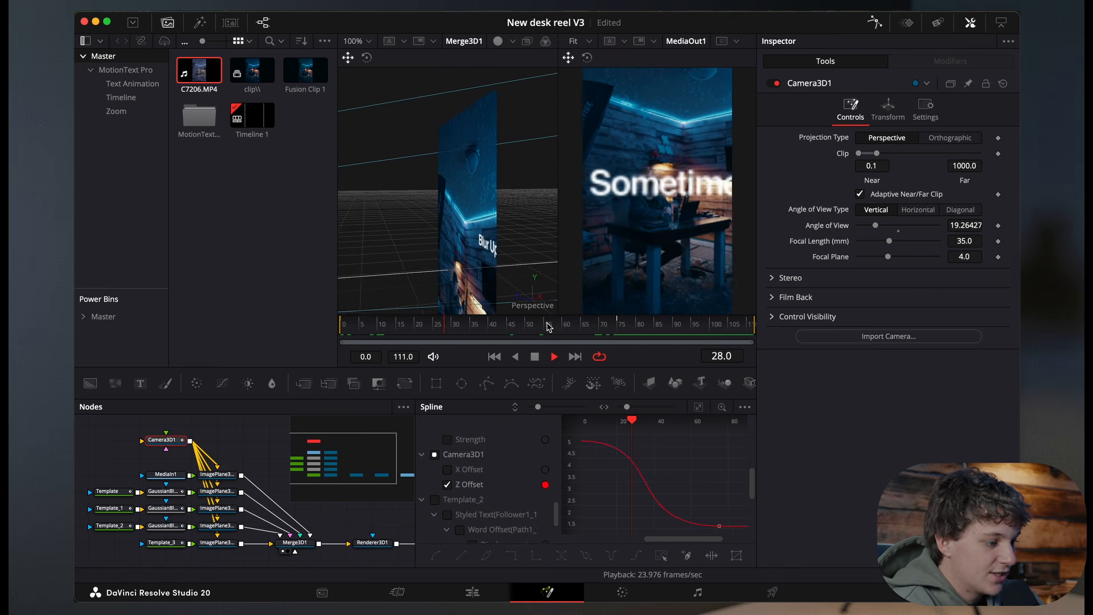
key("space")
Step: Zoom the 3D viewer out to 25% and play the camera move from the start
left_click(366, 40)
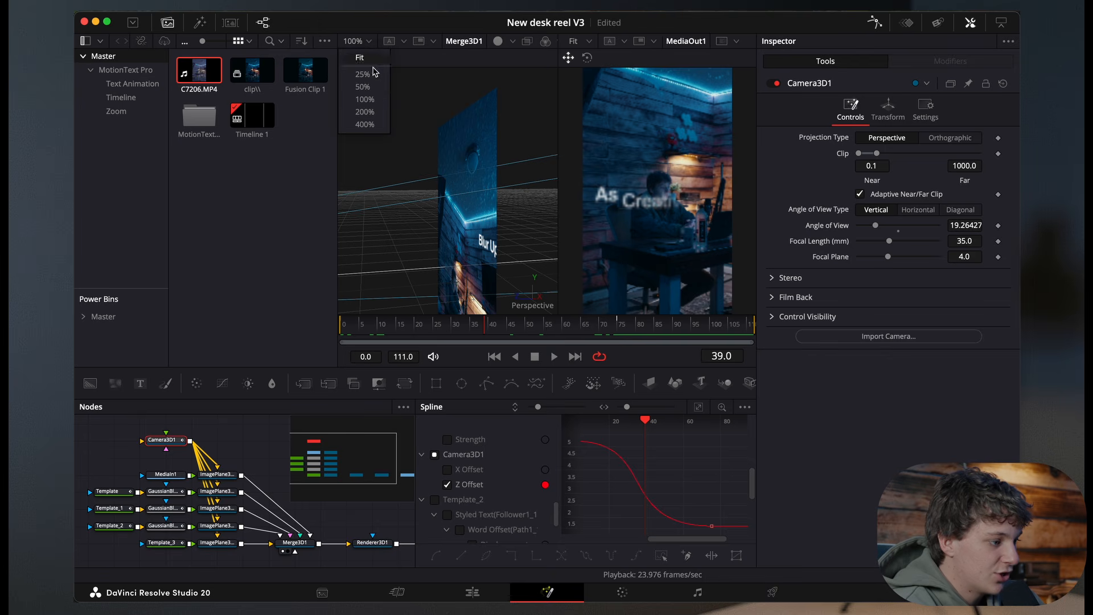
left_click(365, 74)
scroll(462, 221, "down", 5)
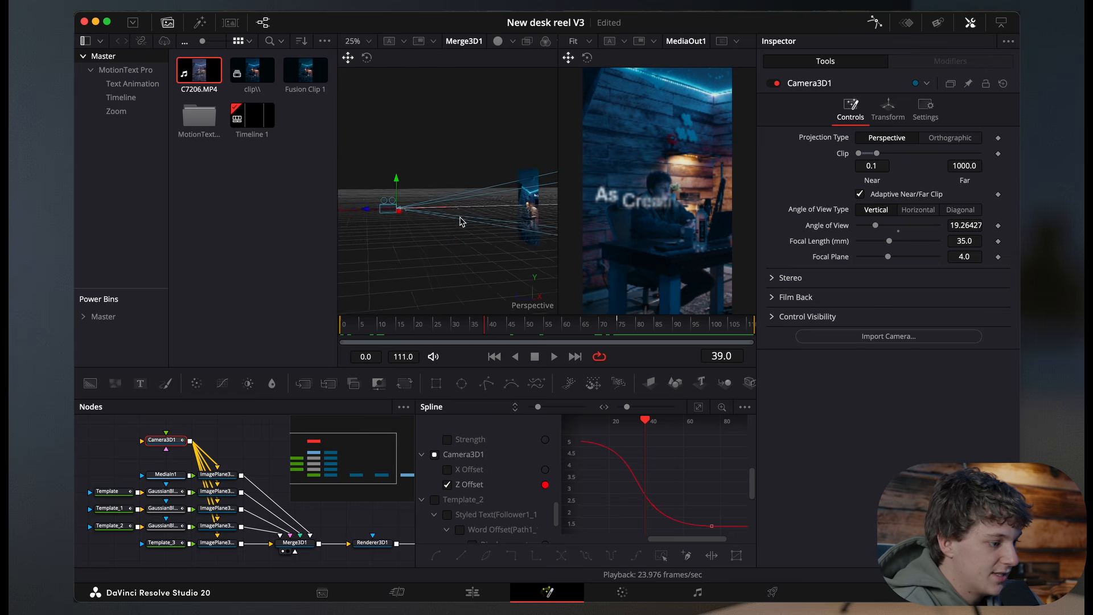
scroll(459, 220, "down", 5)
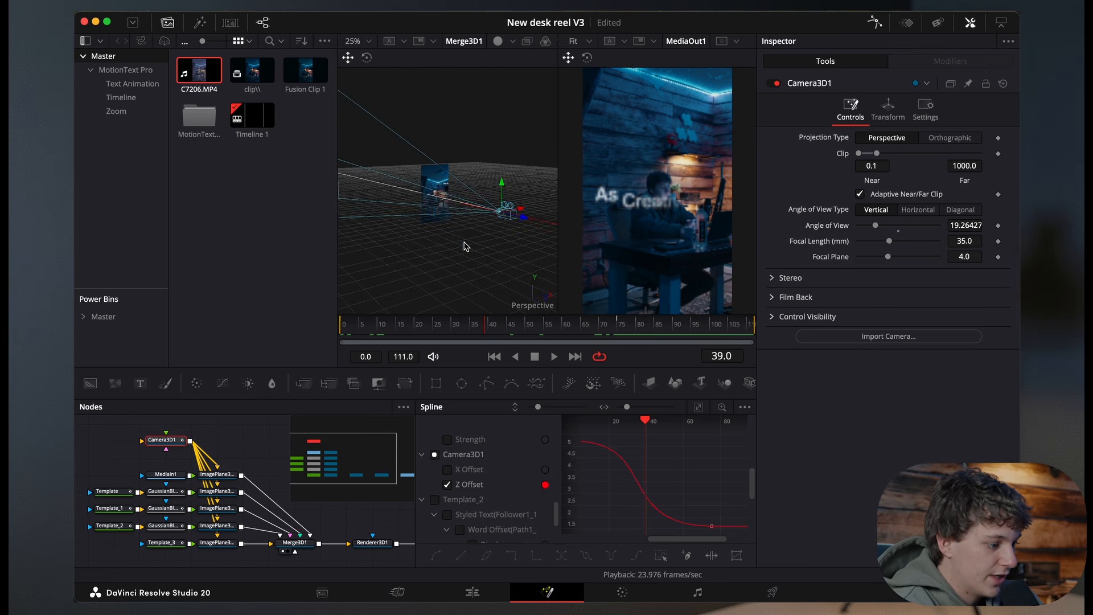
key("Home")
key("space")
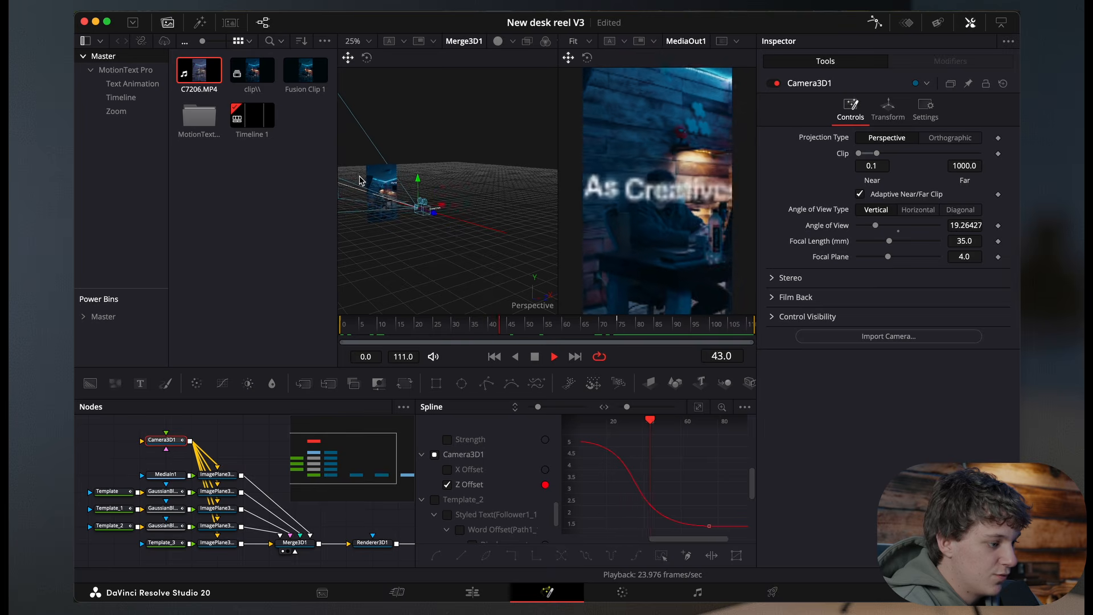
key("space")
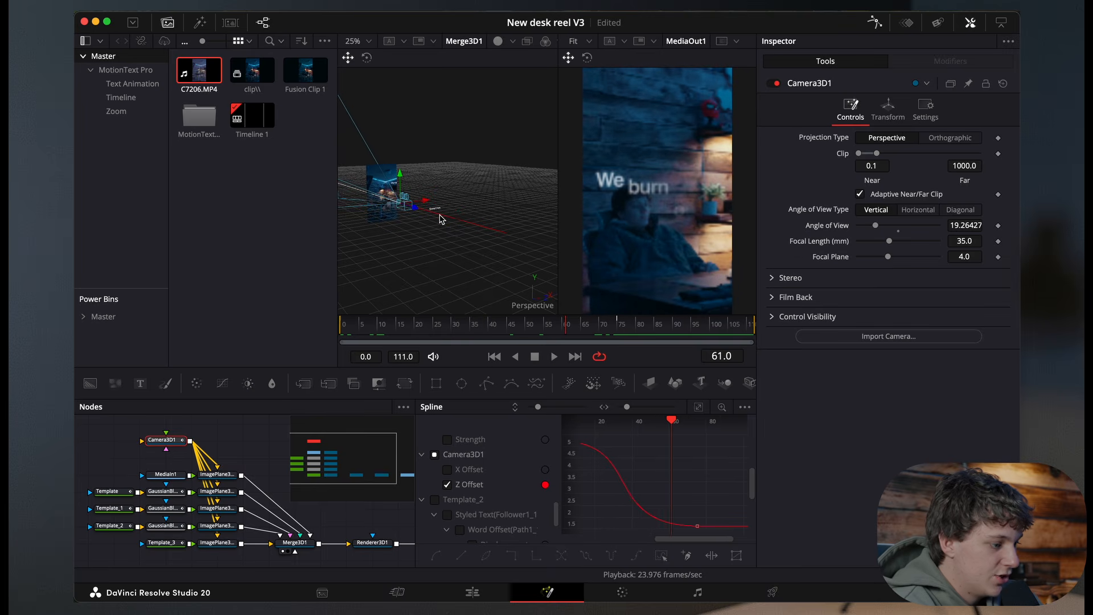
Step: Step through the animation frame by frame and reframe the 3D viewer at 100% to inspect the camera
left_click(377, 326)
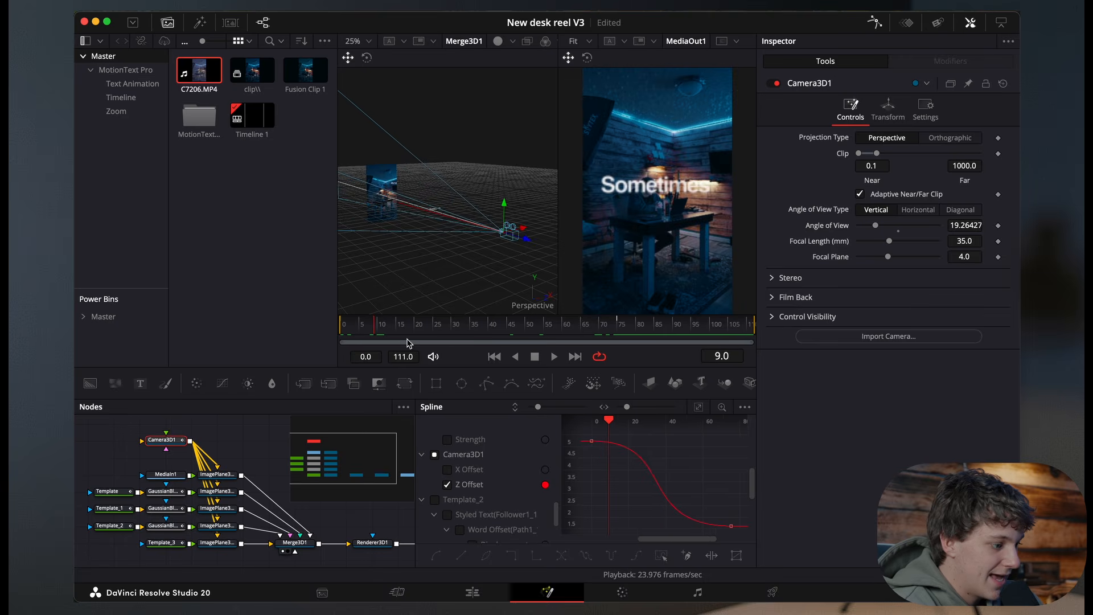
key("Right")
key("space")
key("space")
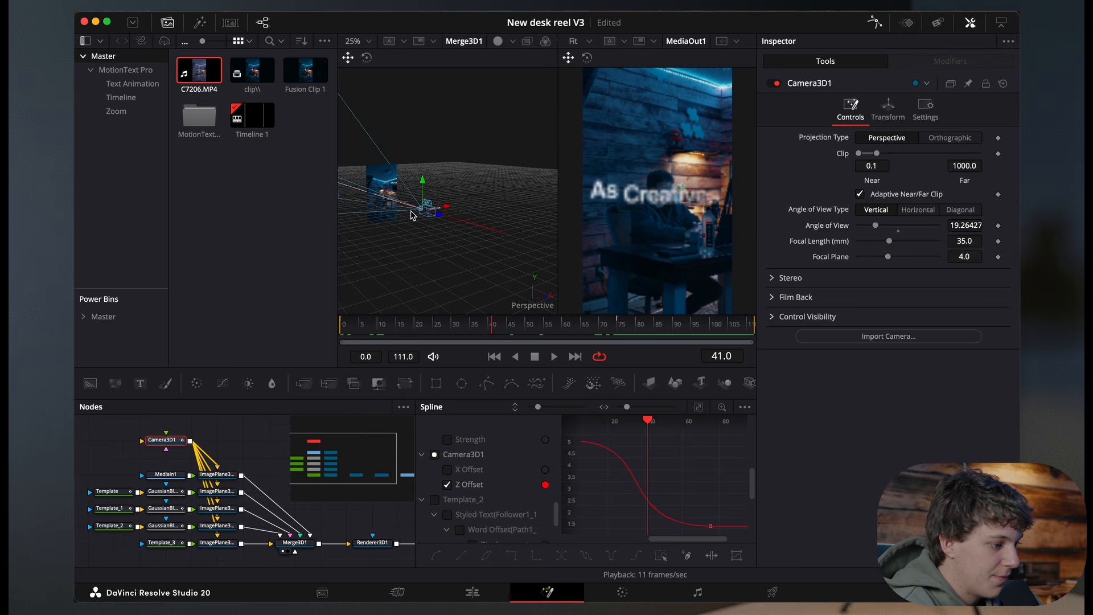
key("Right")
key("Right")
key("Right")
key("Right")
key("Right")
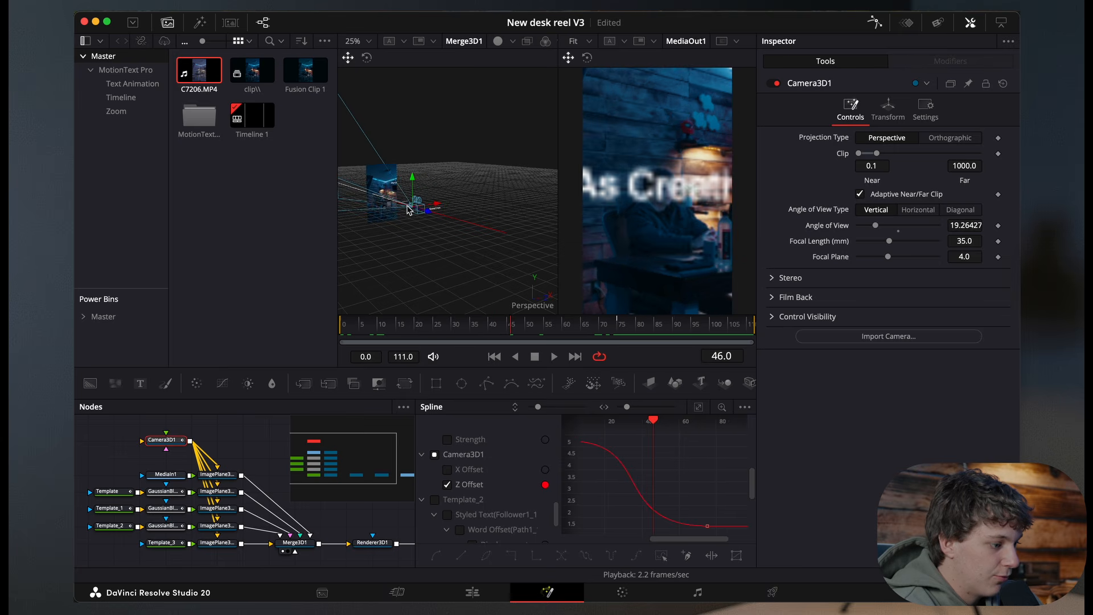
left_click(369, 42)
left_click(365, 94)
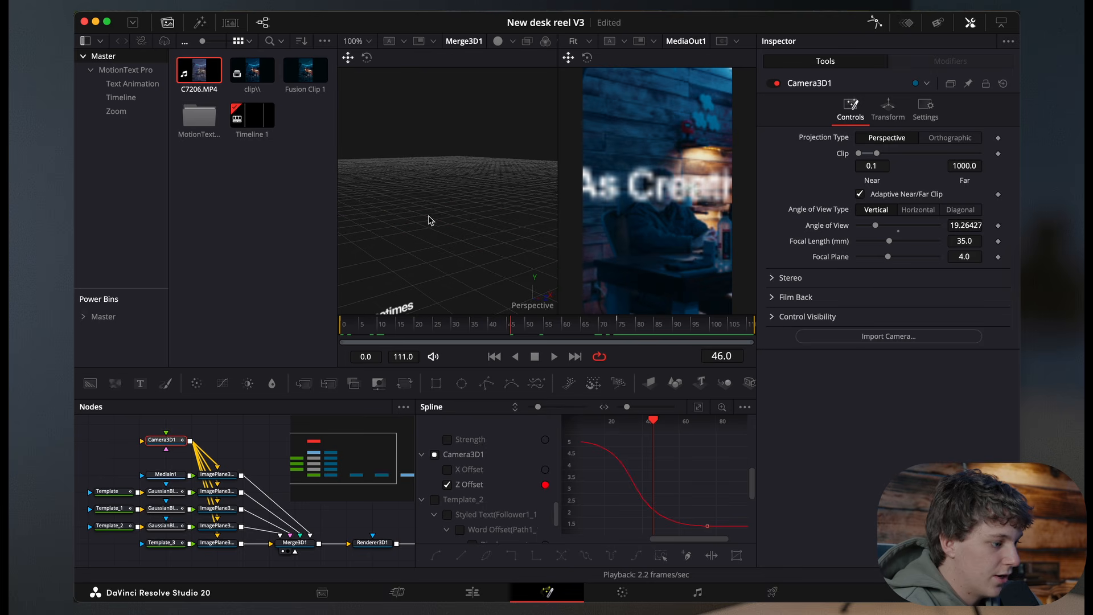
left_click_drag(431, 227, 477, 220)
key("space")
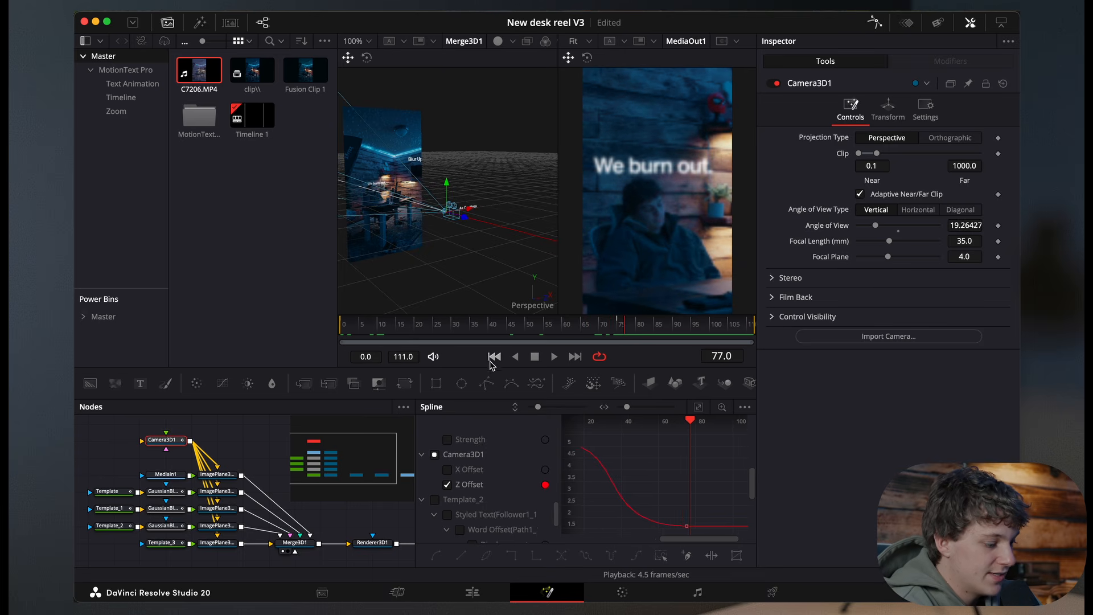
Step: Return to the Edit page, zoom into the timeline and play the Fusion clip
left_click(304, 544)
left_click(478, 593)
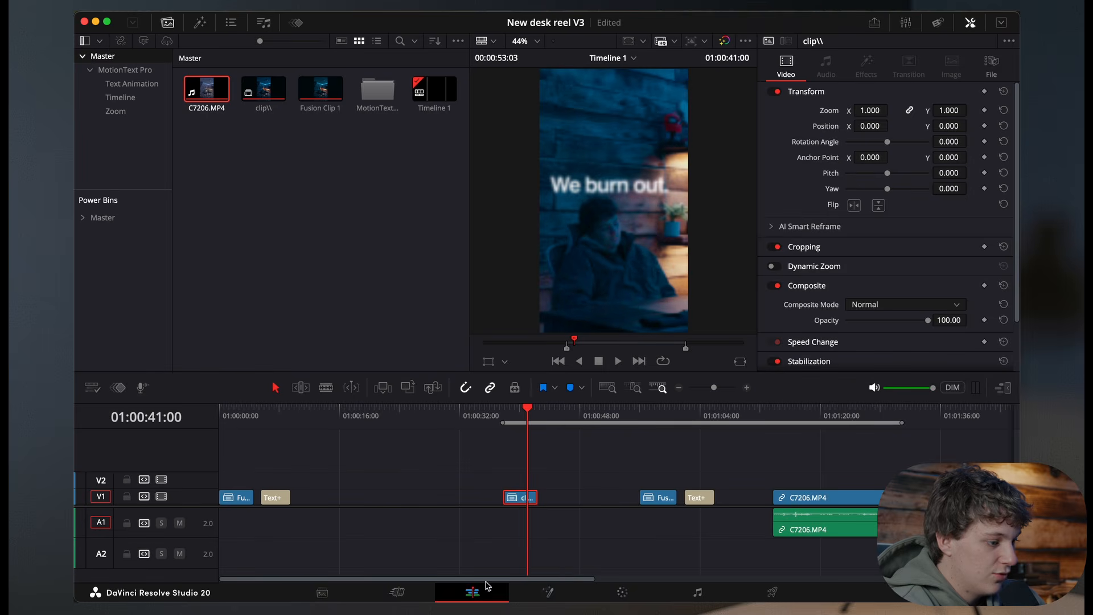
left_click(746, 388)
key("space")
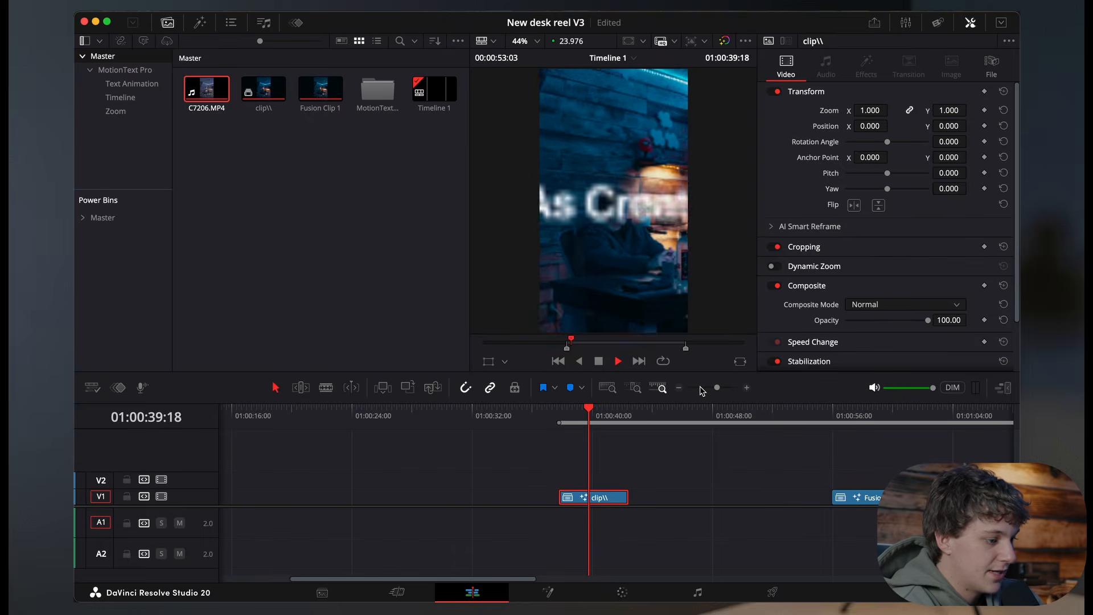
key("space")
Step: Change the timeline playback resolution and play the clip again from its start
left_click(414, 4)
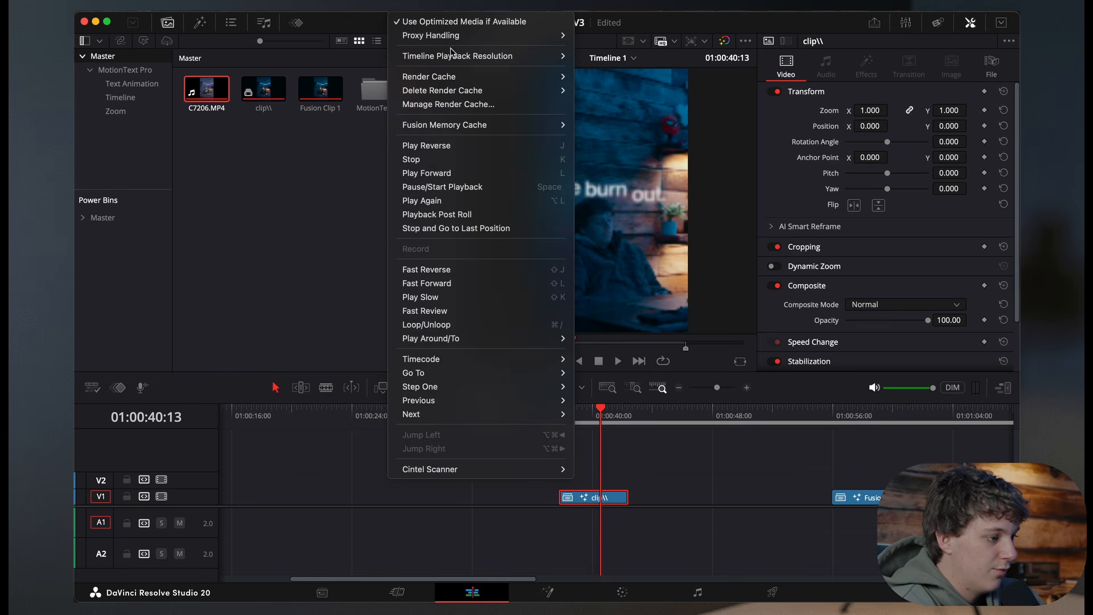
left_click(592, 66)
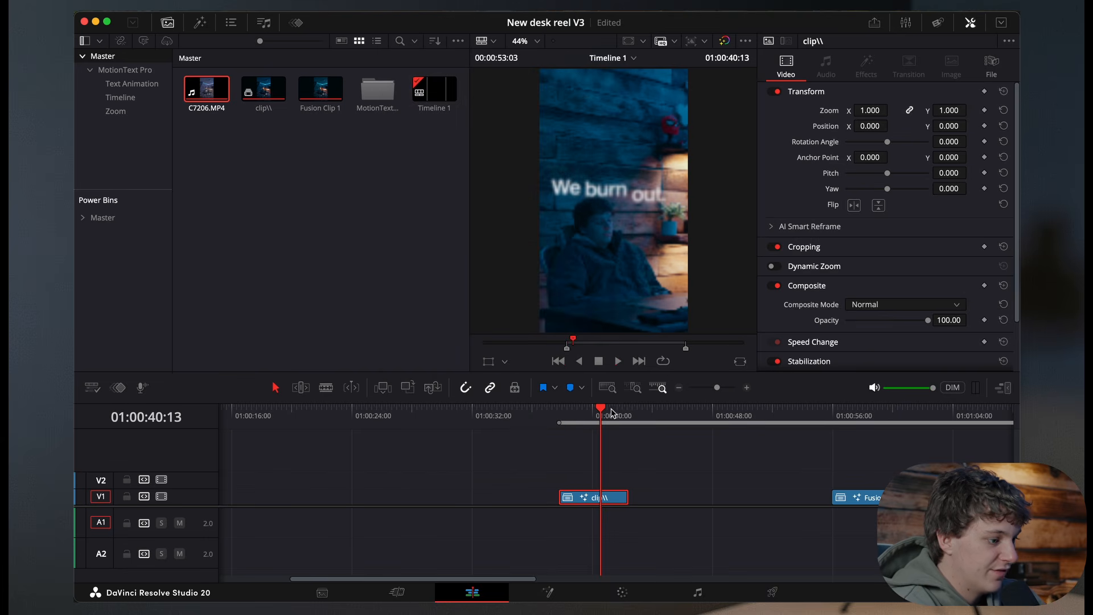
left_click(564, 410)
key("space")
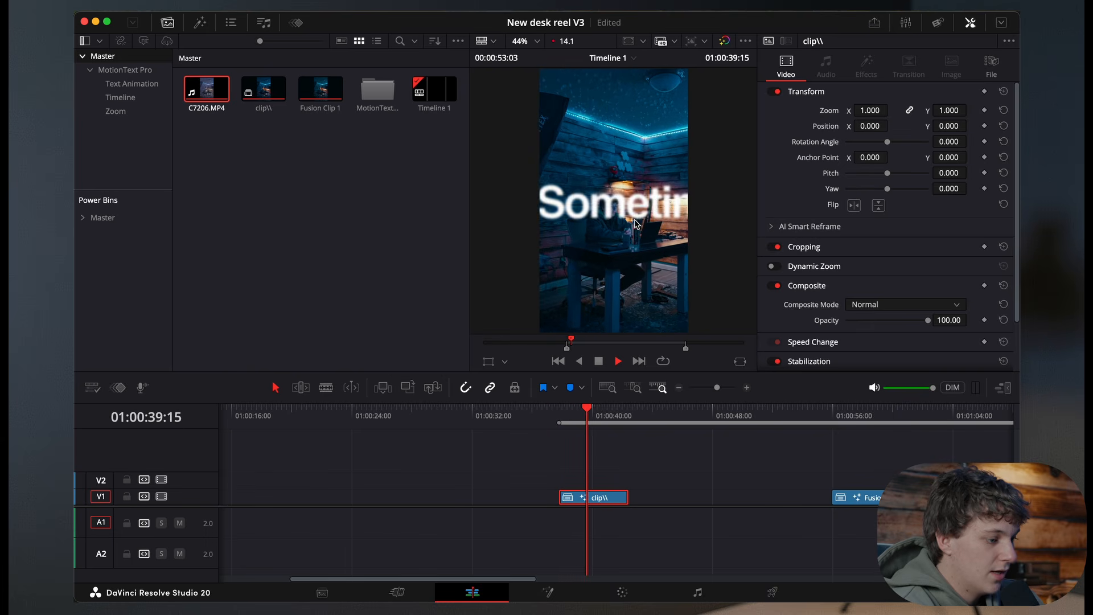
key("space")
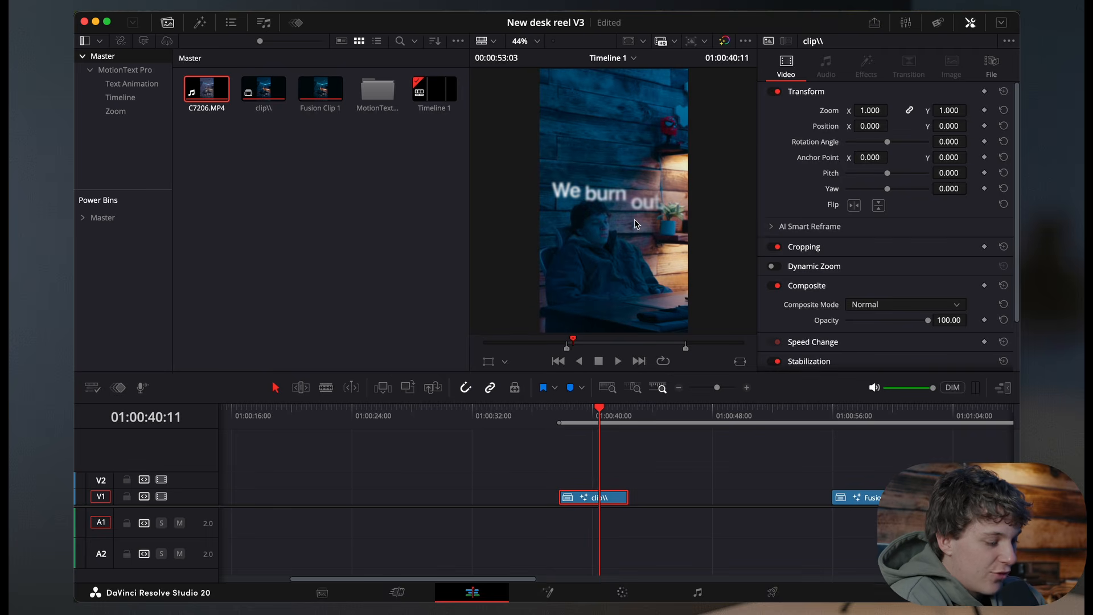